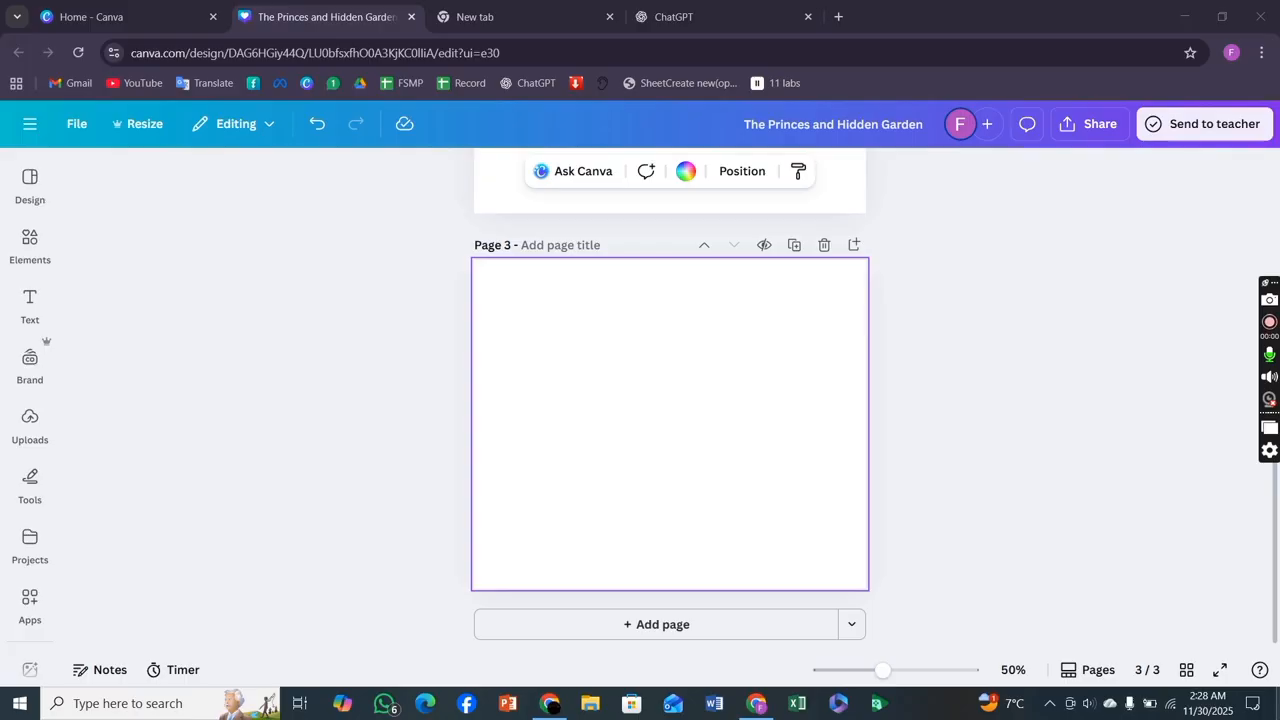
click(1100, 125)
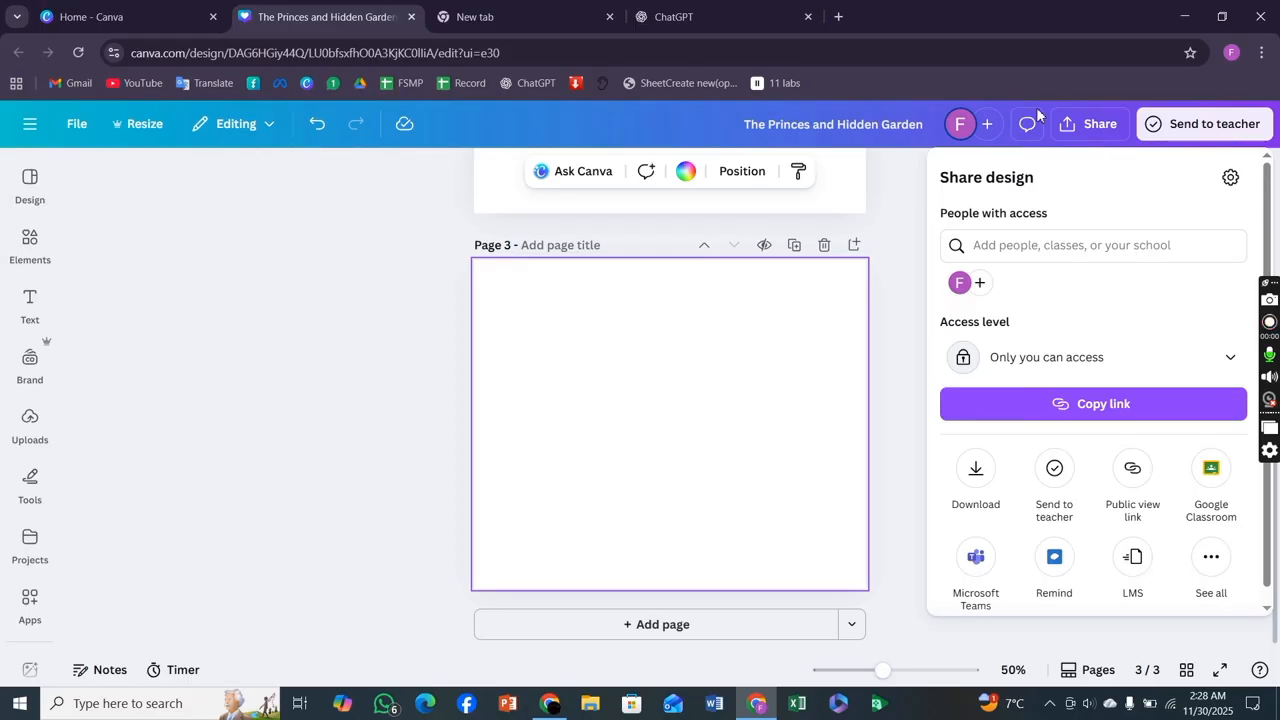
click(195, 365)
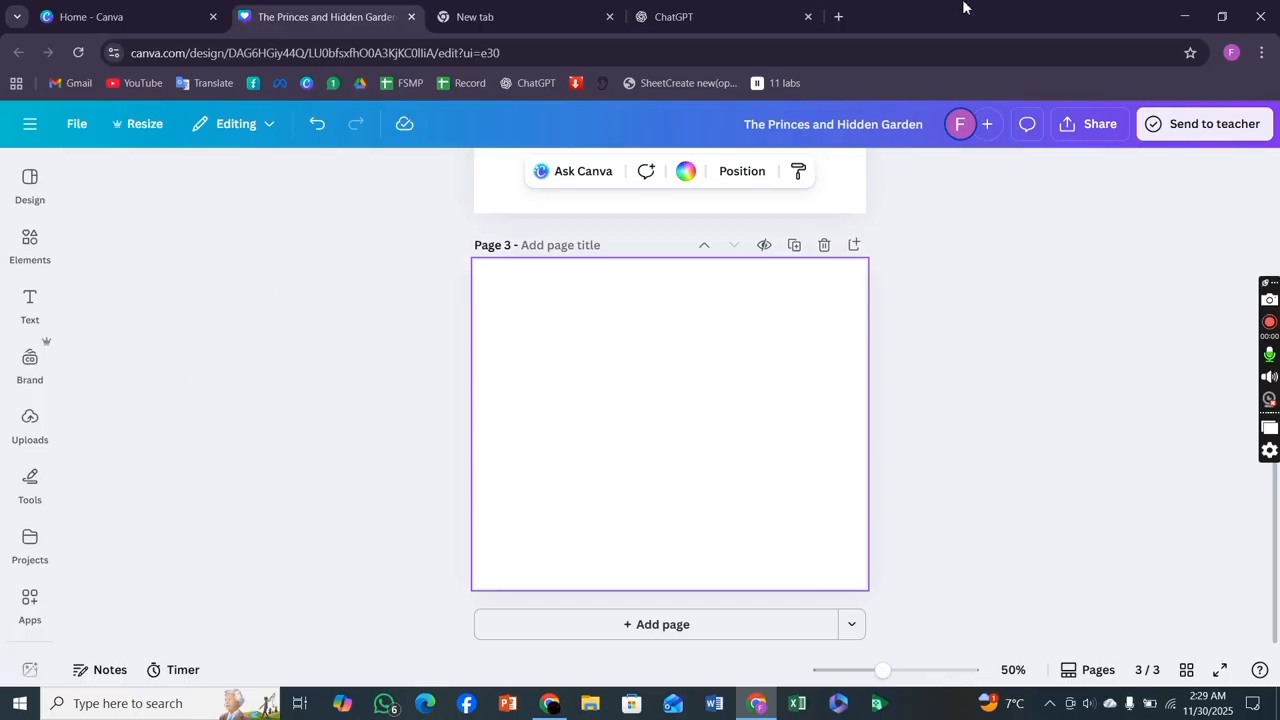
Switch to ChatGPT and dictate a request: ChatGPT give me the short story of Princess in the Hidden Garden.
click(724, 12)
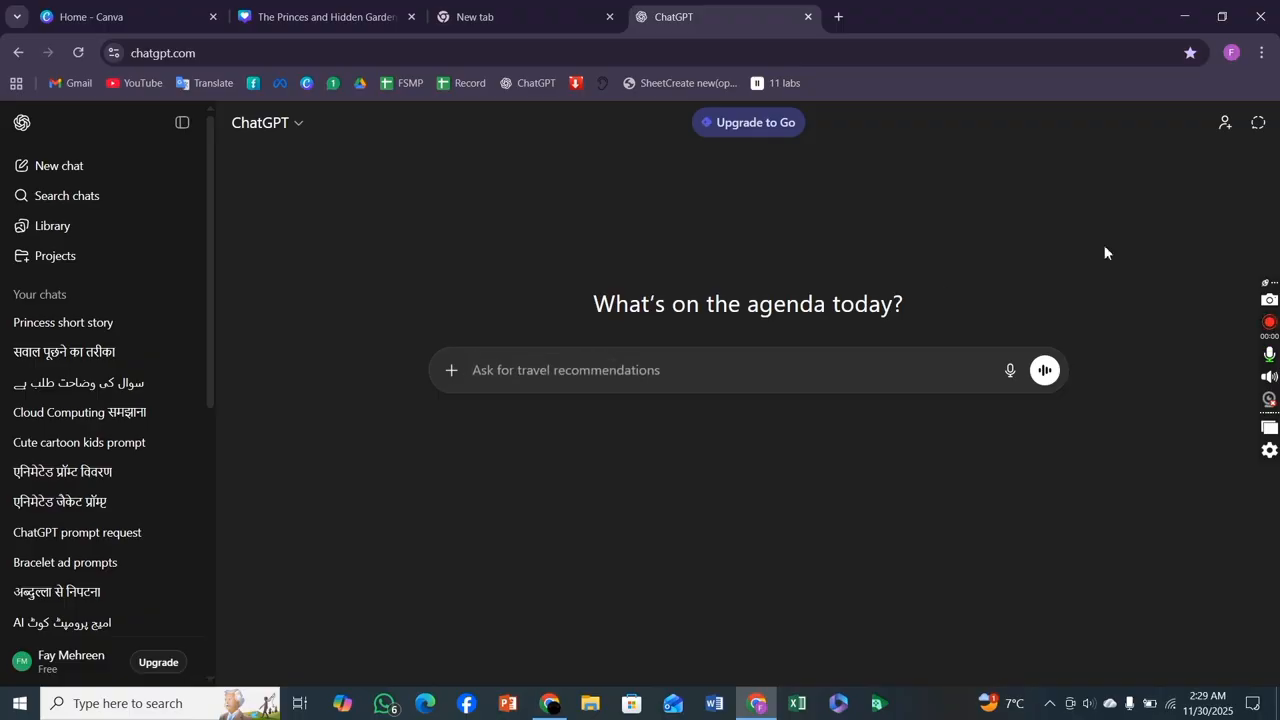
click(1008, 372)
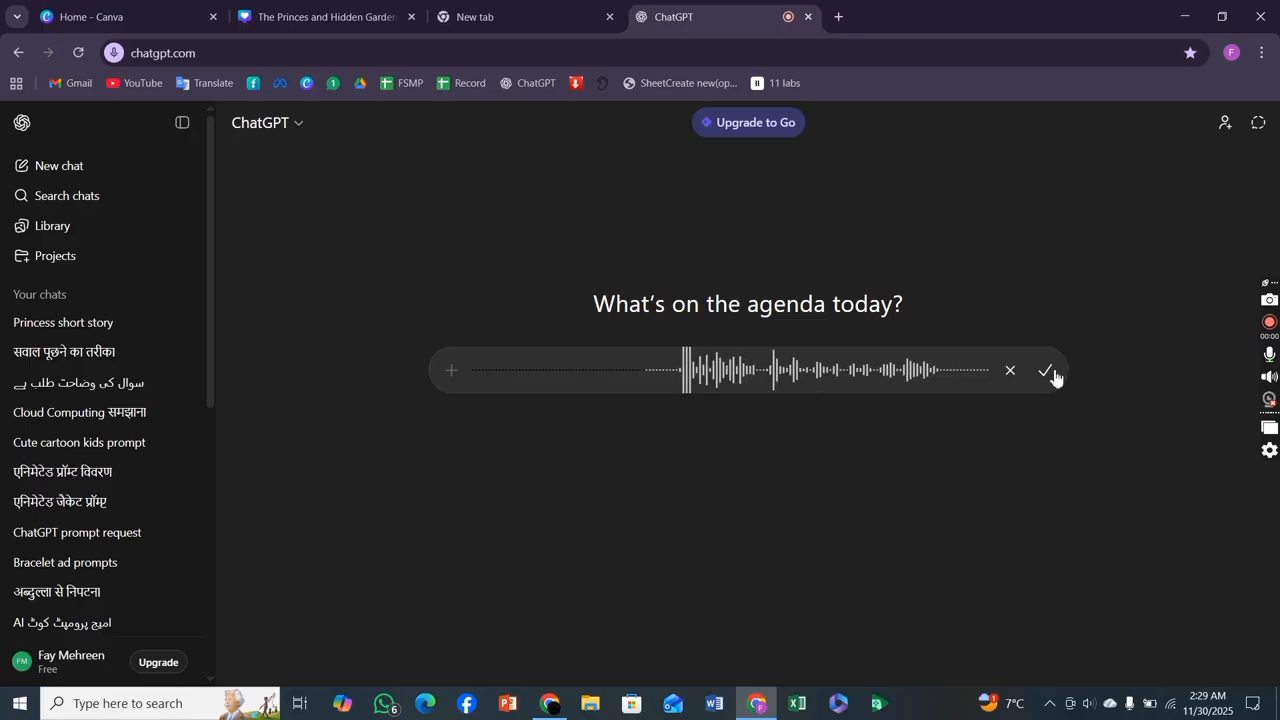
click(1045, 372)
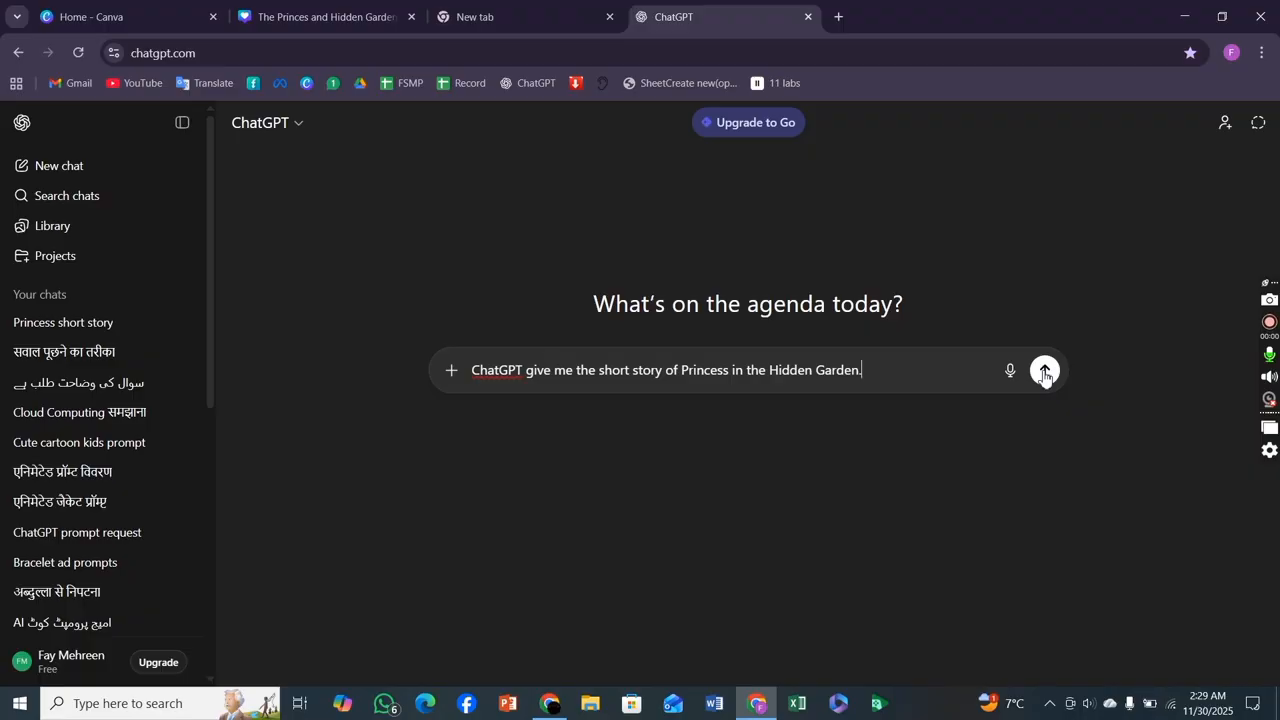
click(1044, 372)
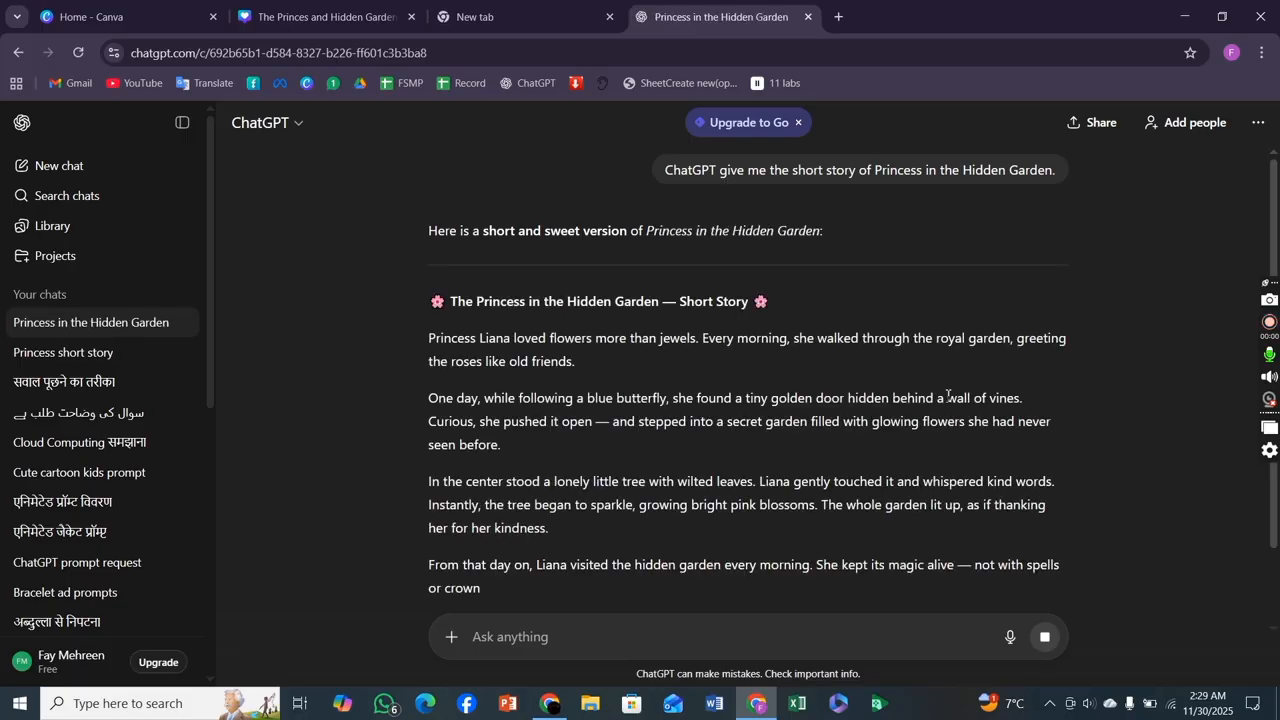
Read through the generated story and return to the Canva design.
scroll(939, 404, down, 3)
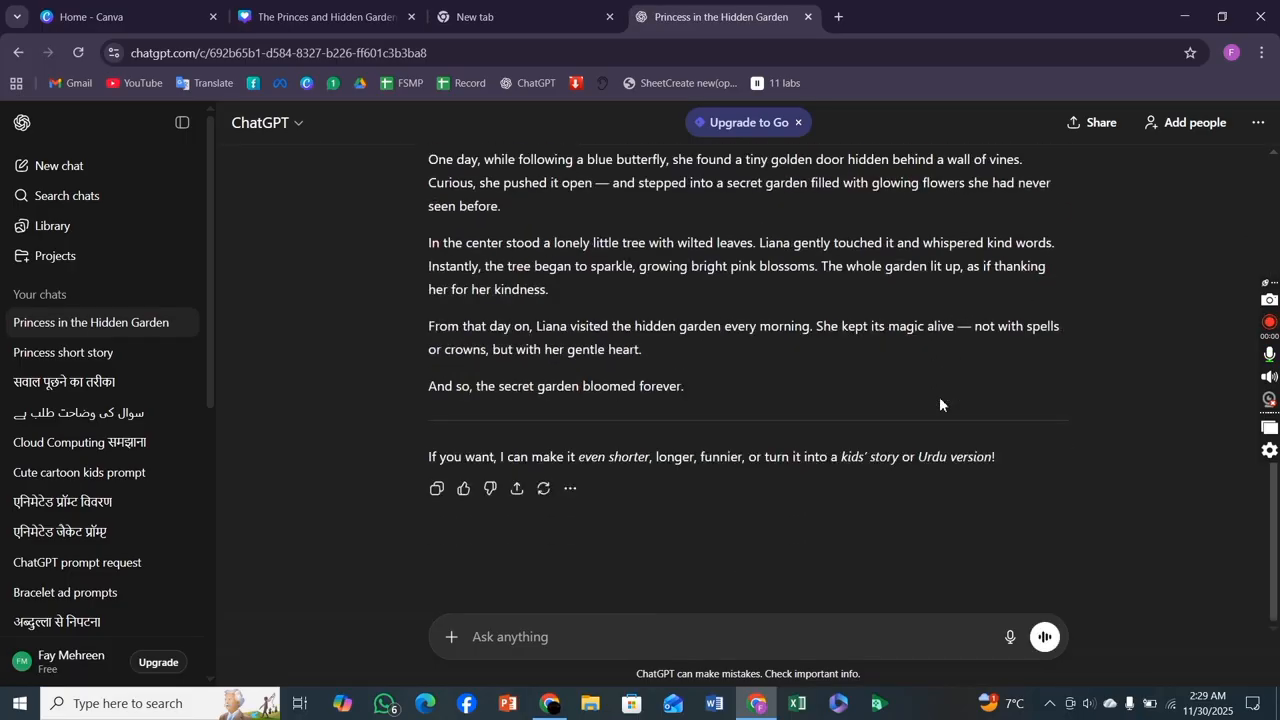
scroll(939, 404, up, 3)
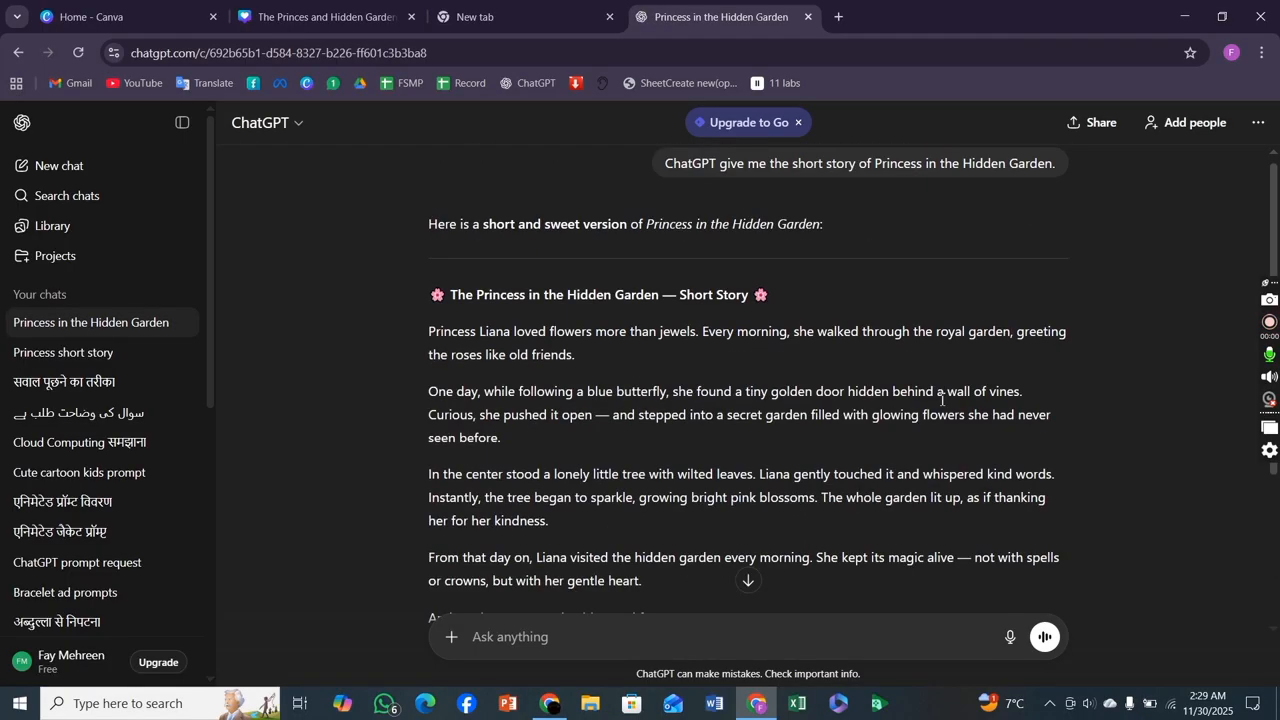
click(331, 17)
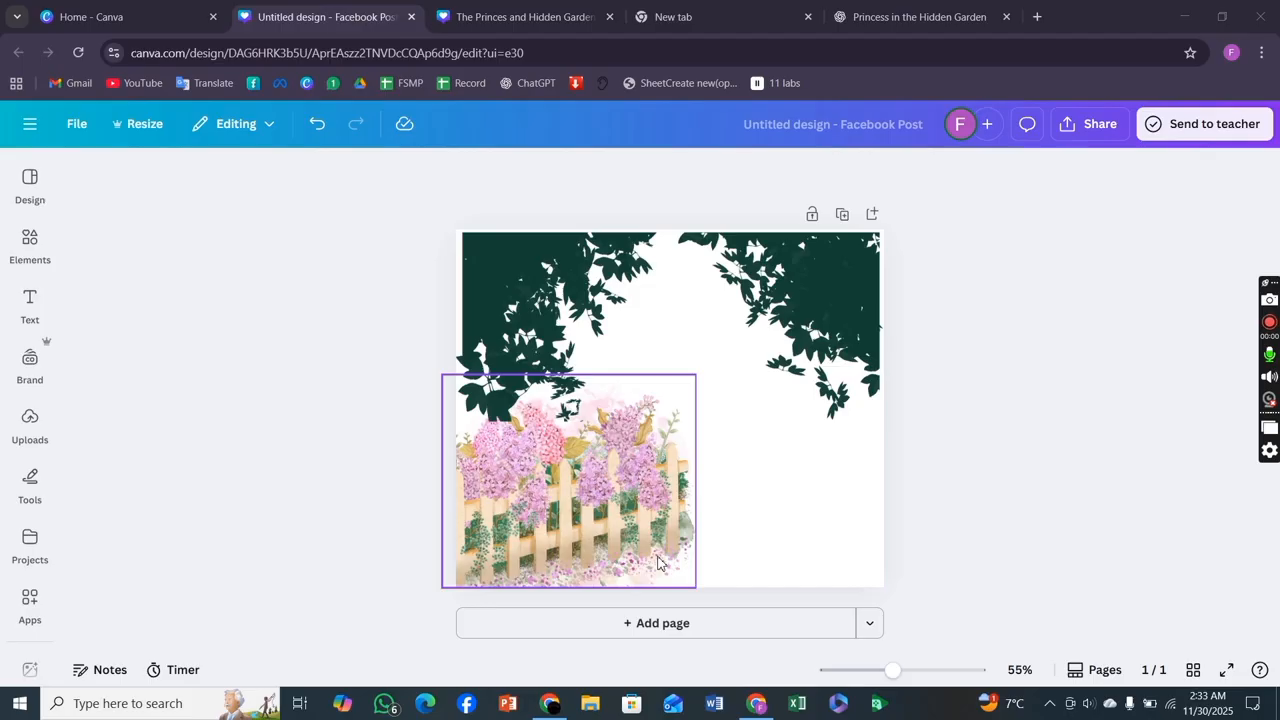
Add the river landscape illustration from the recently used elements onto the garden page.
click(29, 240)
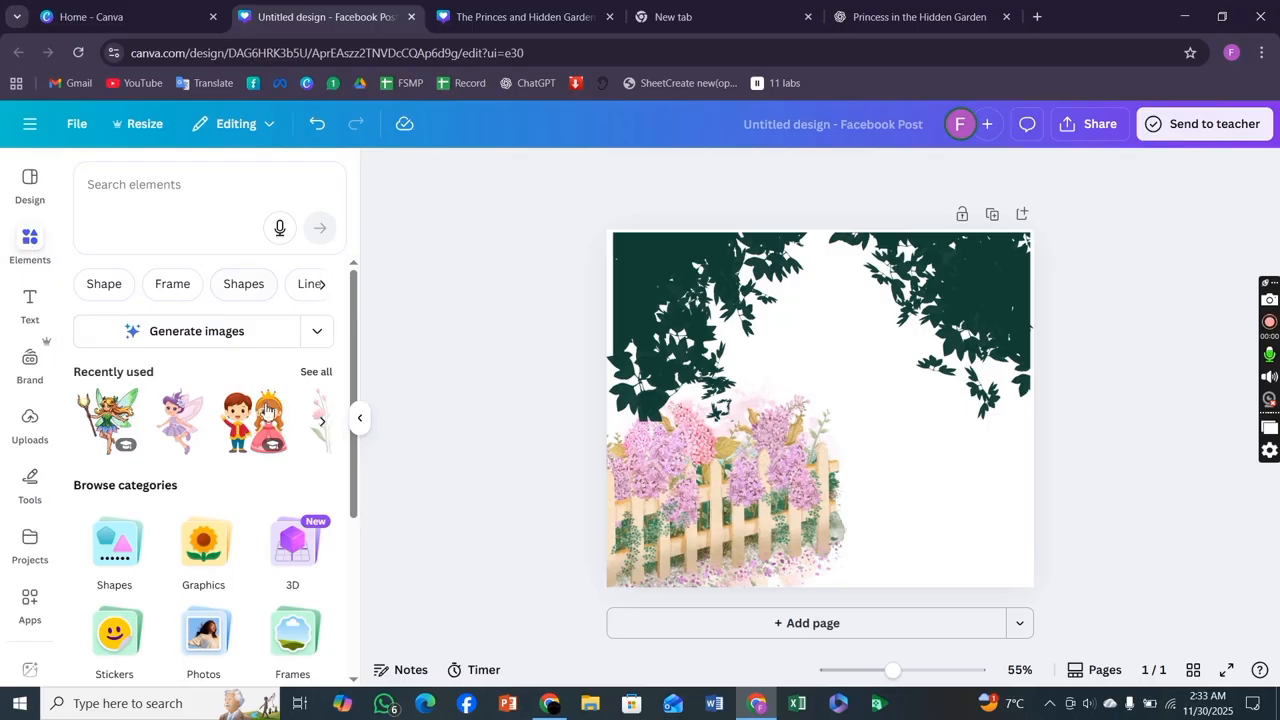
click(321, 425)
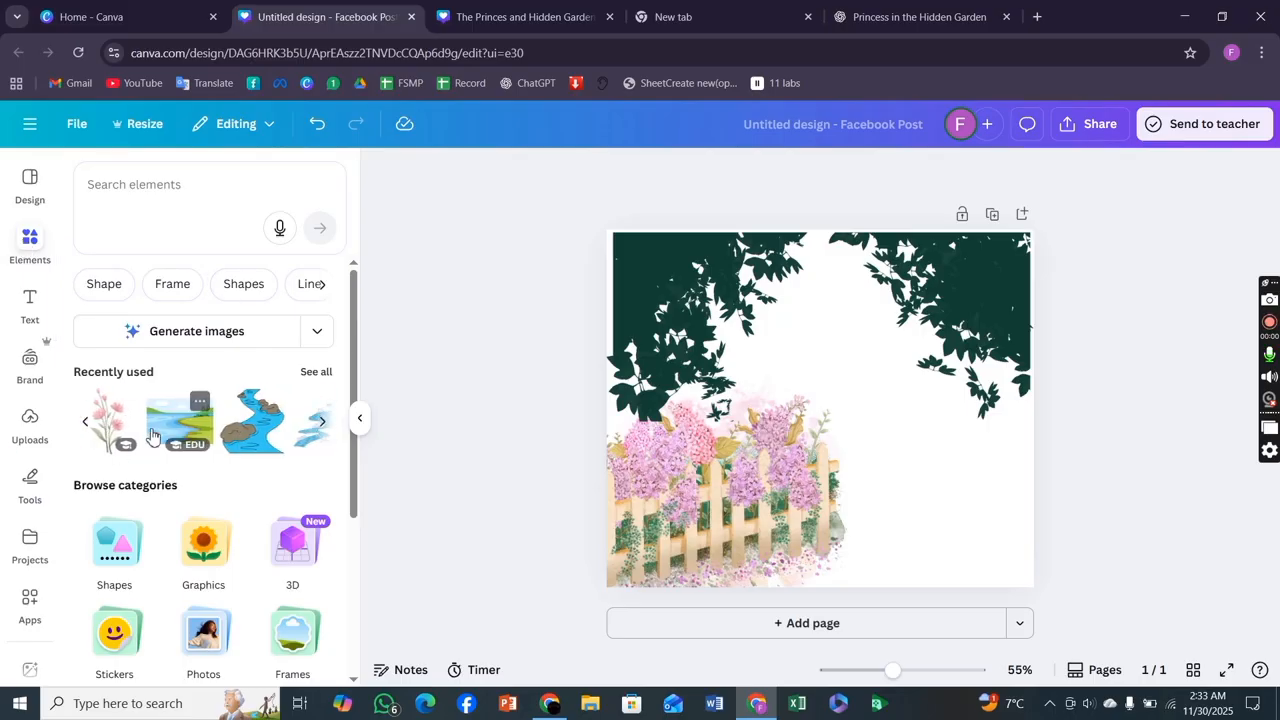
click(151, 435)
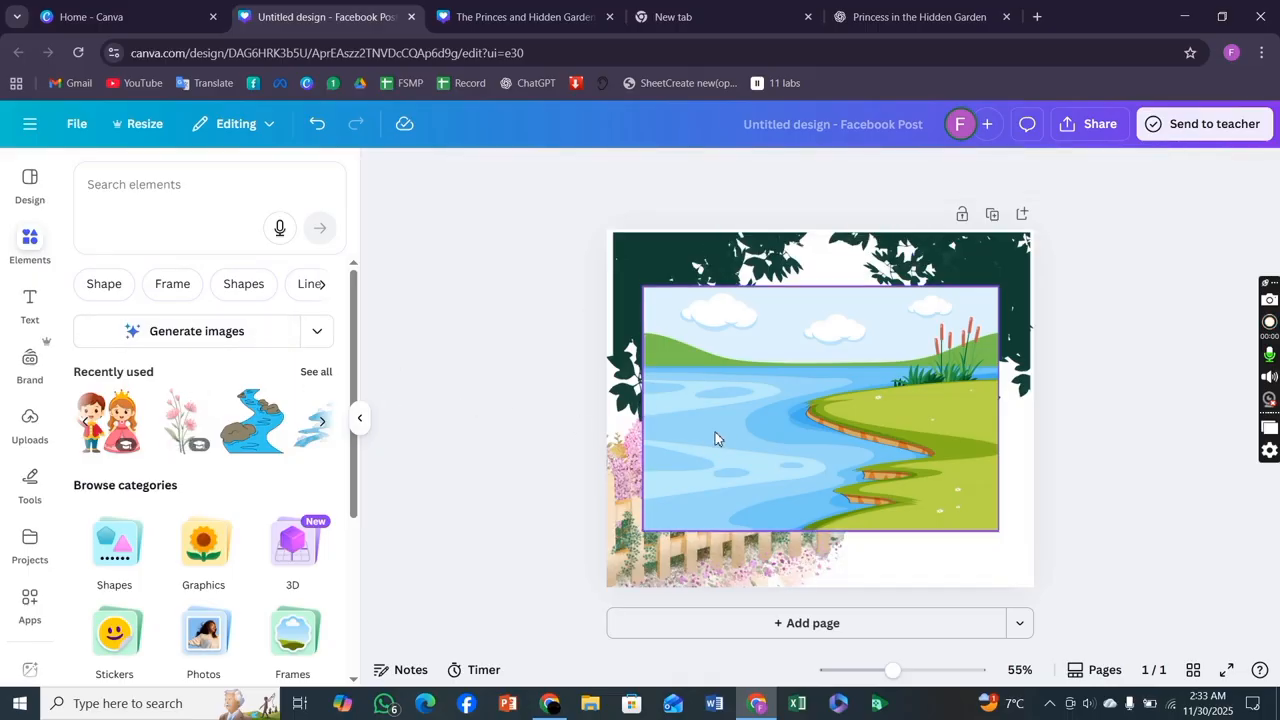
mouse_move(724, 437)
mouse_down()
mouse_move(768, 480)
mouse_move(757, 491)
mouse_move(649, 429)
mouse_move(717, 461)
mouse_up()
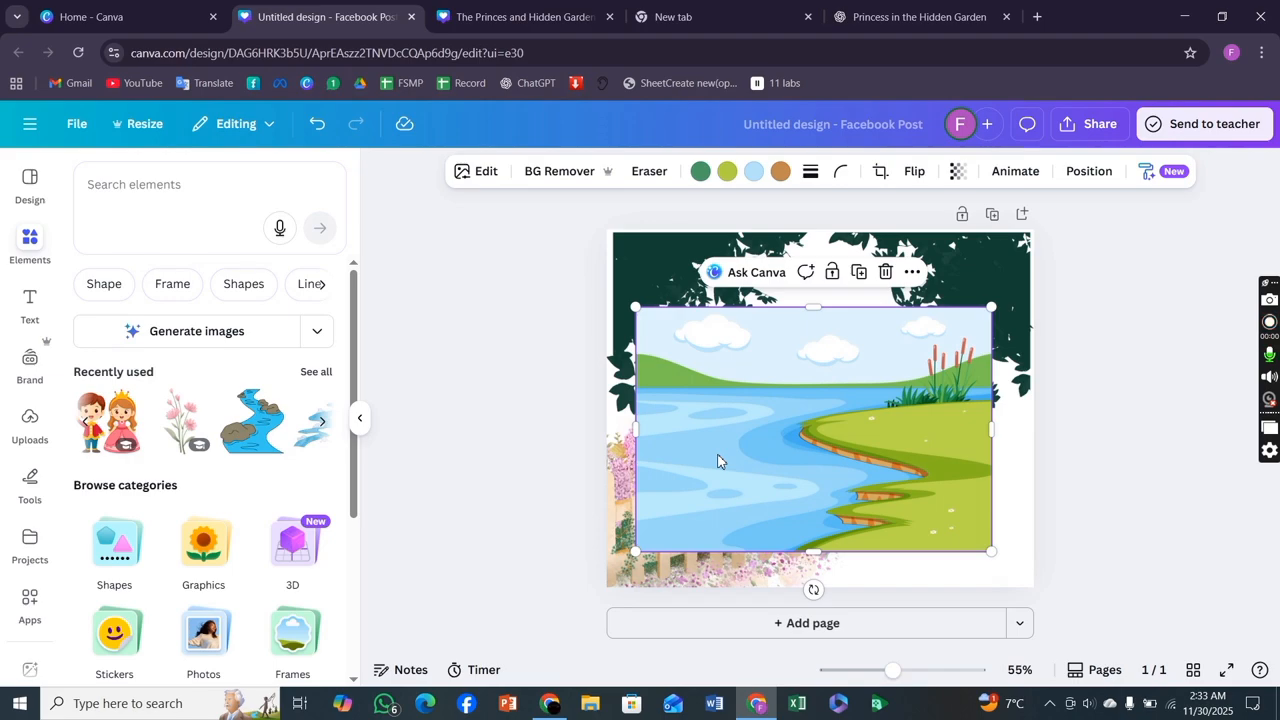
Remove the landscape's background with BG Remover and restore part of a cloud with the Restore brush.
click(474, 167)
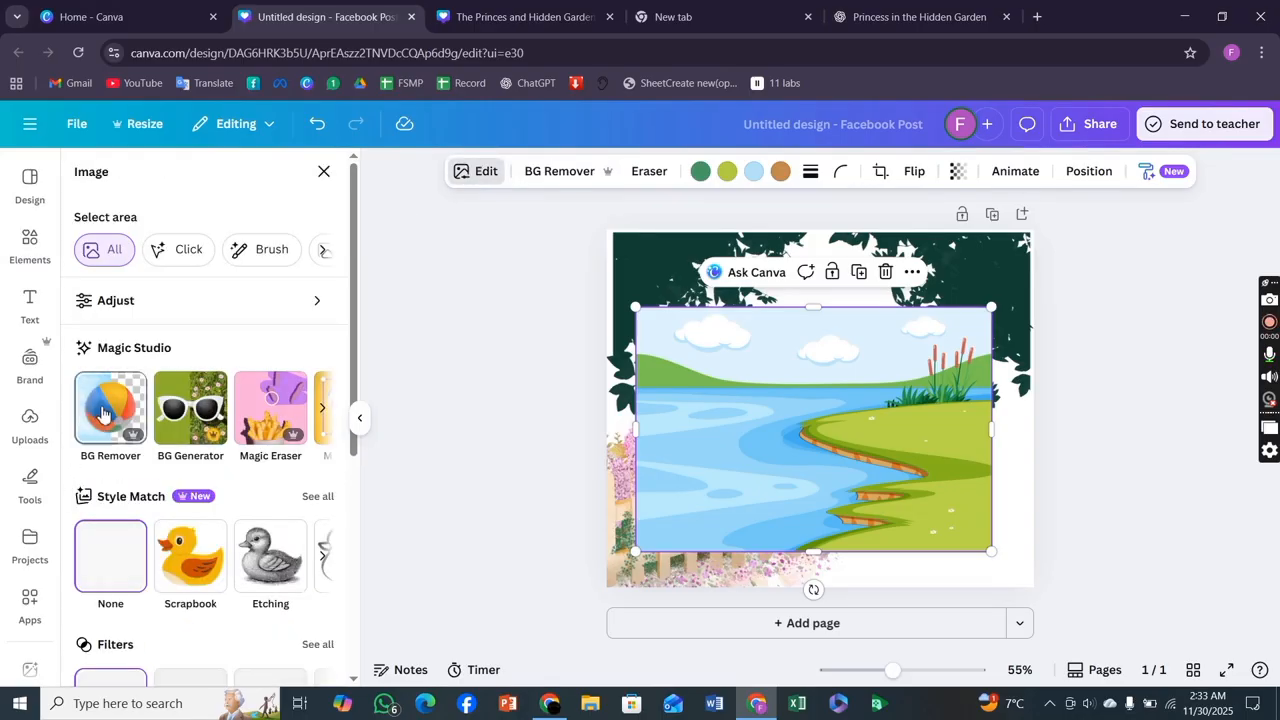
click(107, 414)
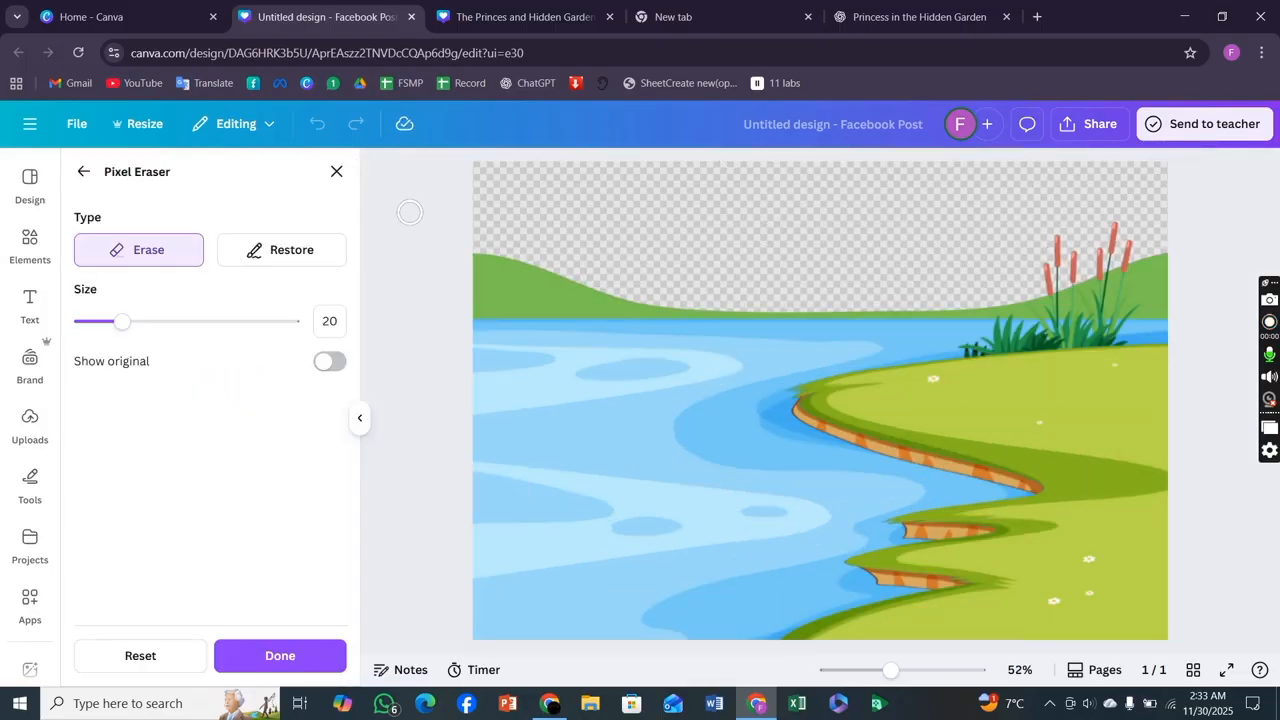
click(272, 266)
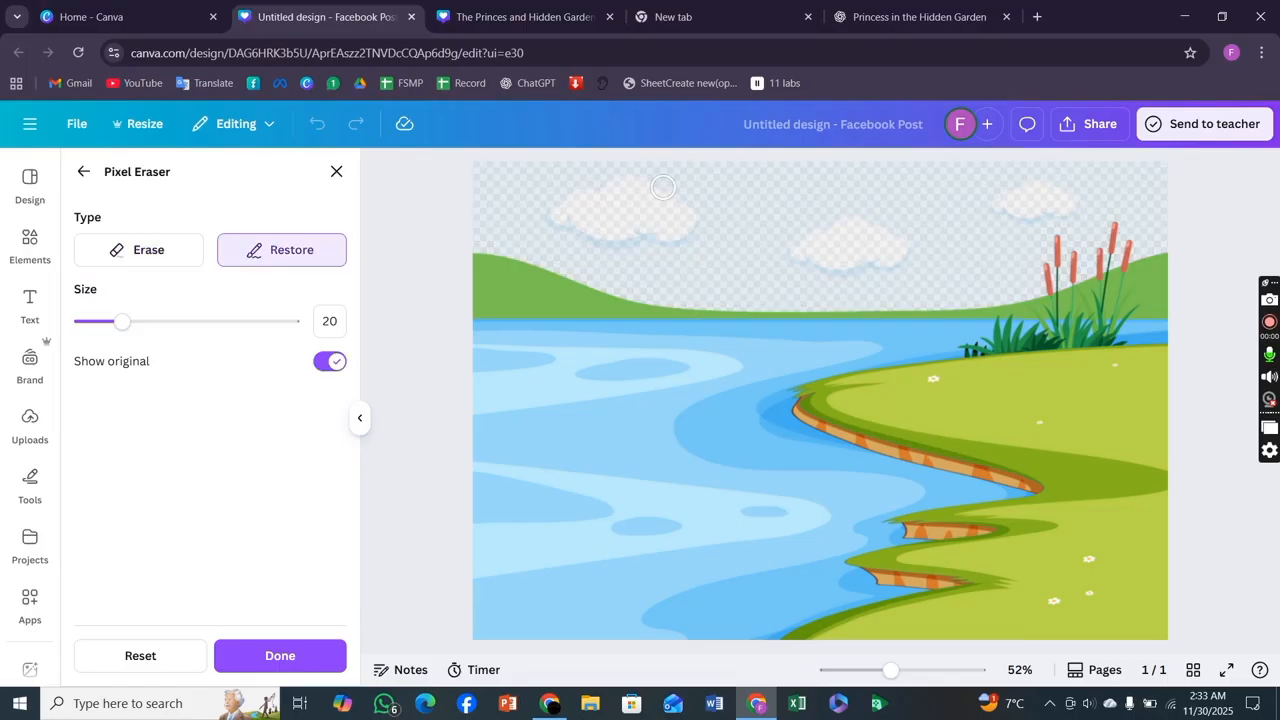
drag(663, 187, 606, 206)
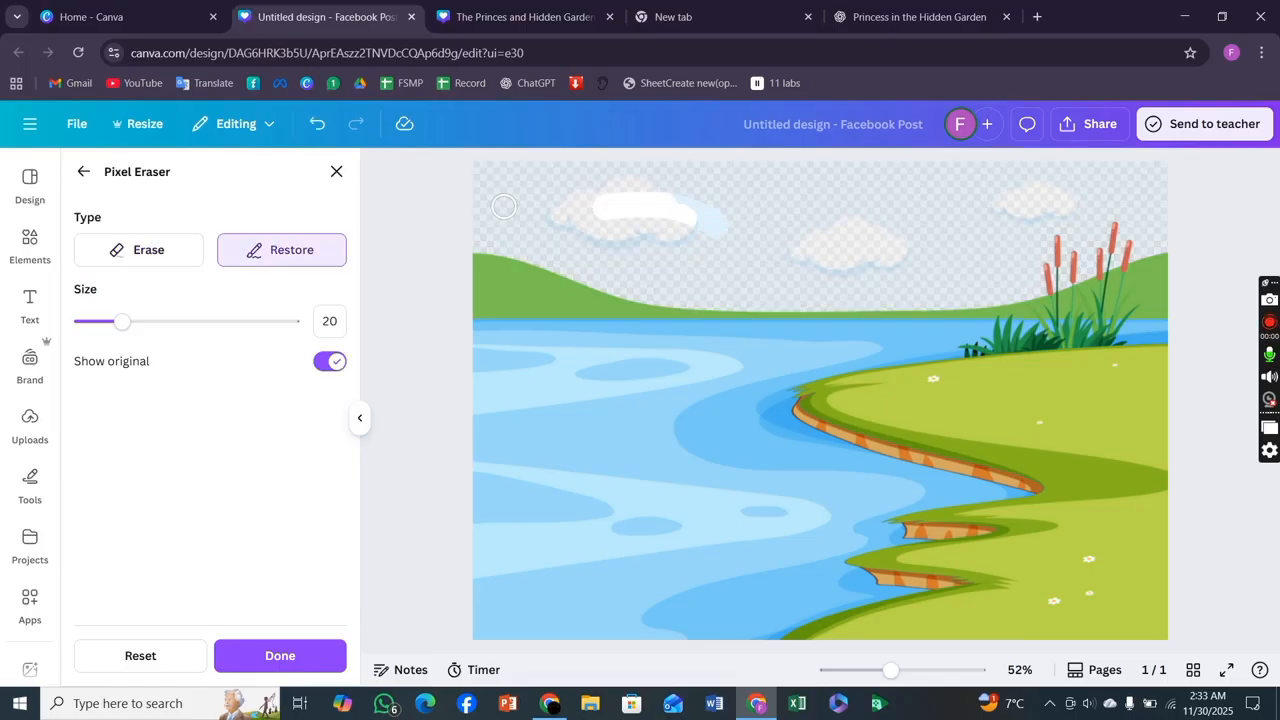
Erase the remaining sky and the left part of the river with a size 95 eraser, then apply the edit.
click(169, 253)
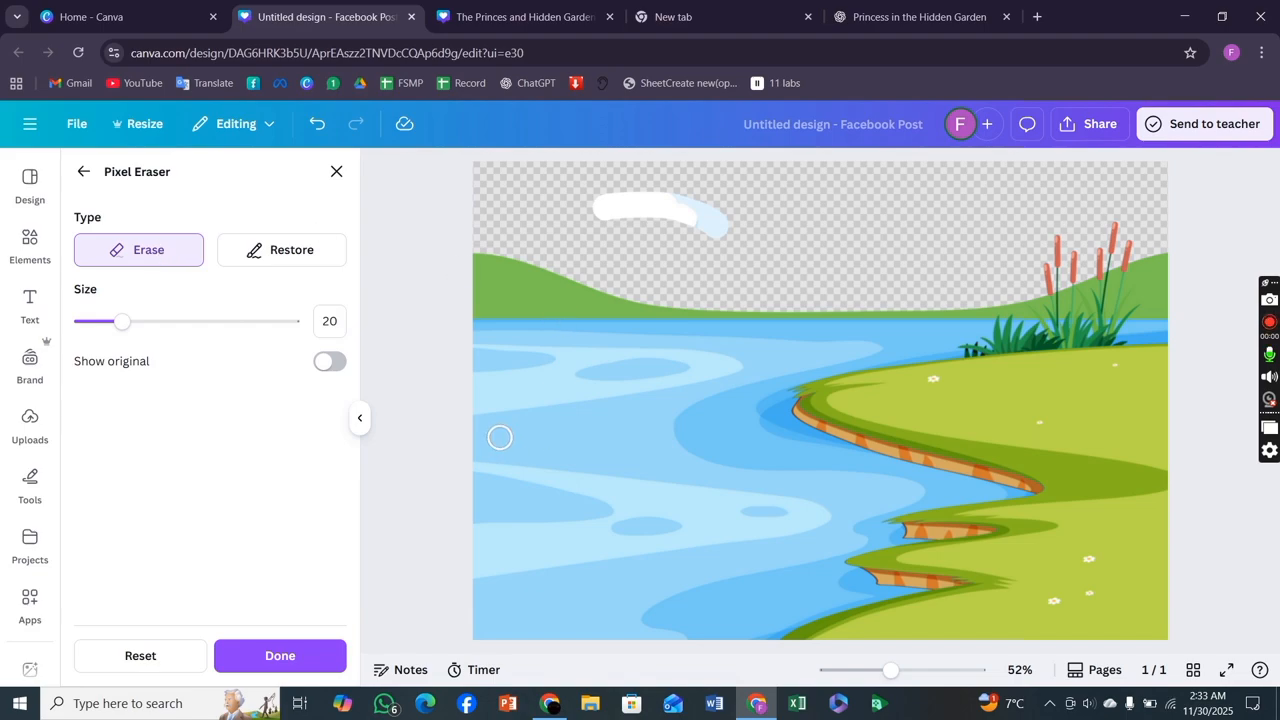
click(281, 321)
mouse_move(655, 280)
mouse_down()
mouse_move(535, 256)
mouse_move(460, 310)
mouse_move(553, 273)
mouse_up()
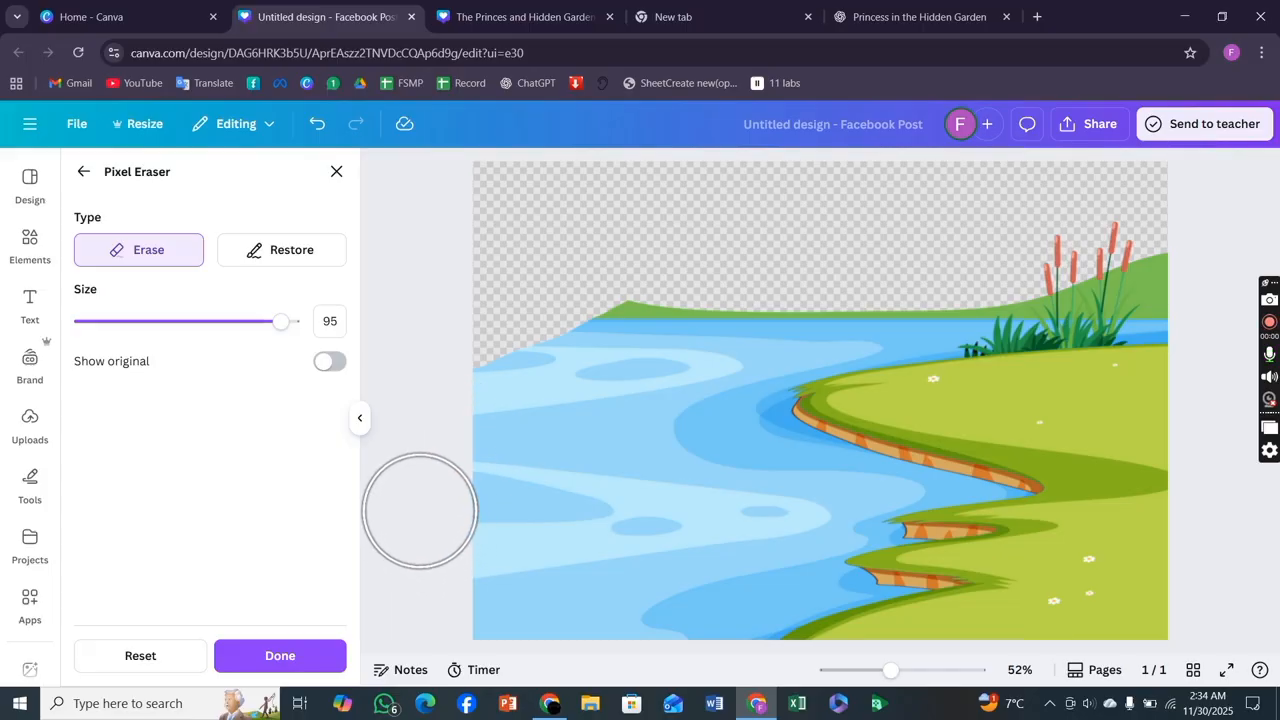
mouse_move(430, 530)
mouse_down()
mouse_move(477, 457)
mouse_move(620, 316)
mouse_move(666, 289)
mouse_move(850, 241)
mouse_move(794, 263)
mouse_move(820, 243)
mouse_move(877, 256)
mouse_up()
drag(920, 251, 1045, 237)
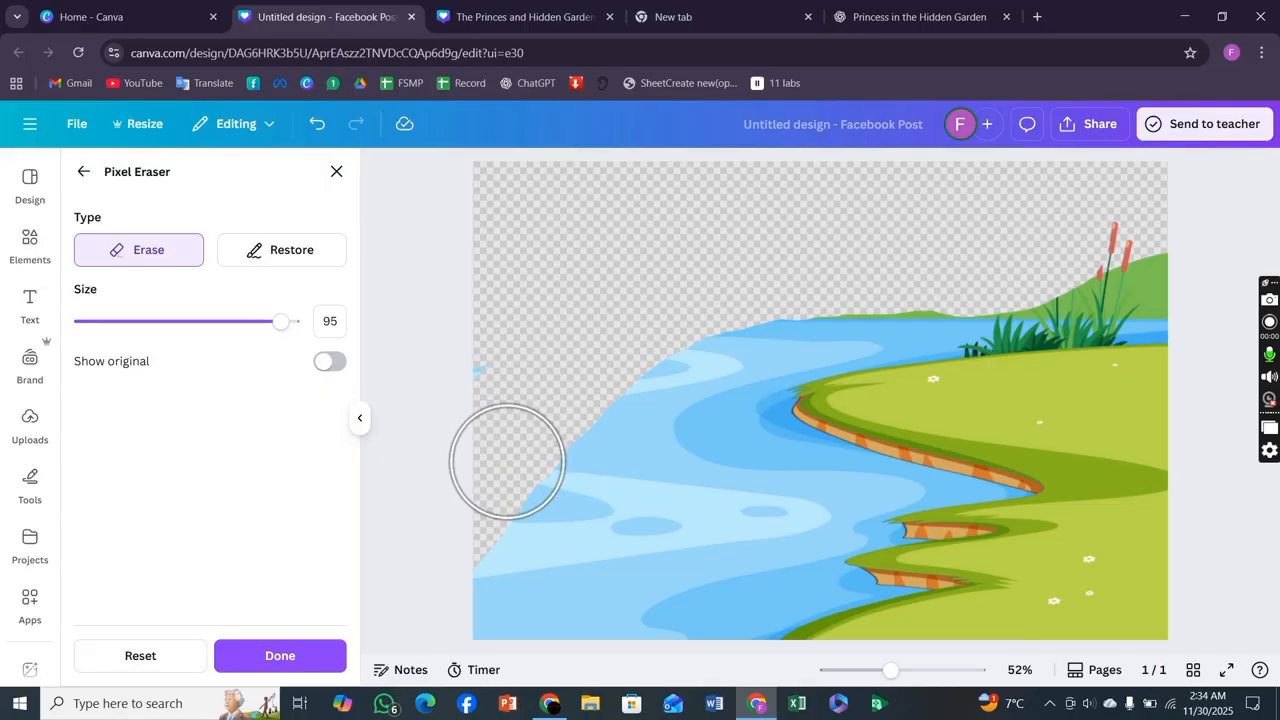
drag(501, 460, 586, 391)
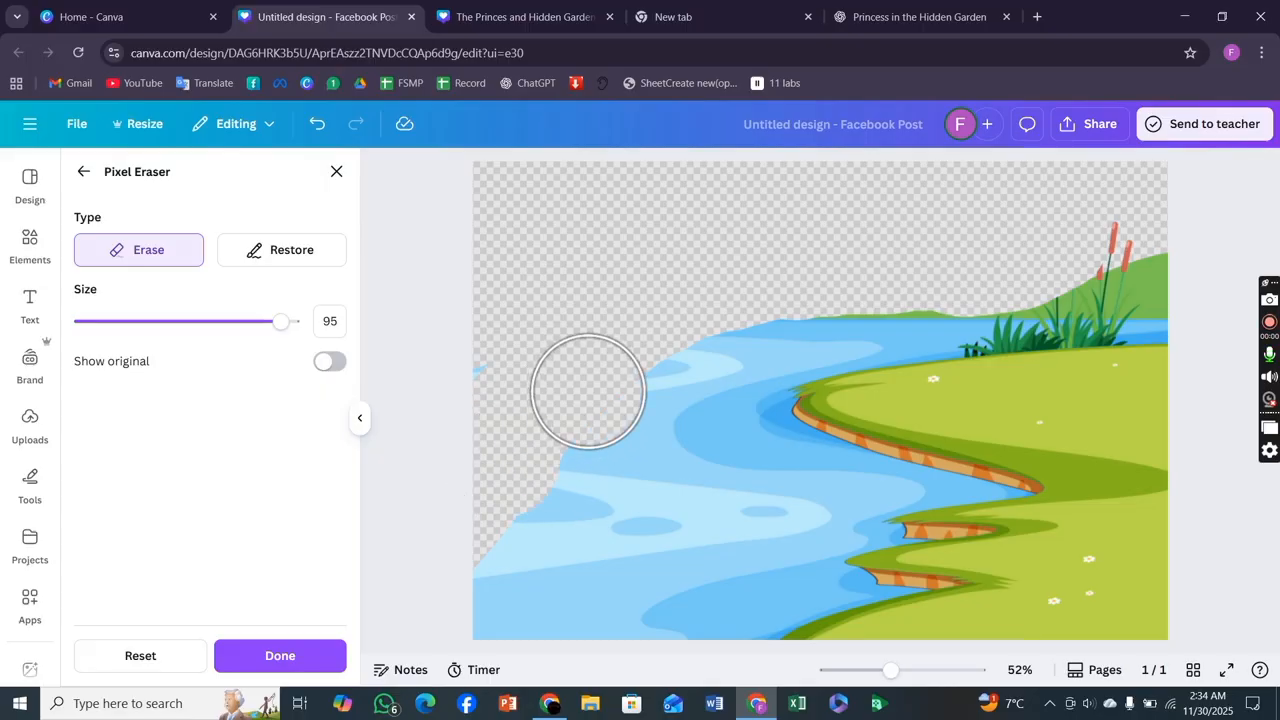
click(675, 309)
click(749, 288)
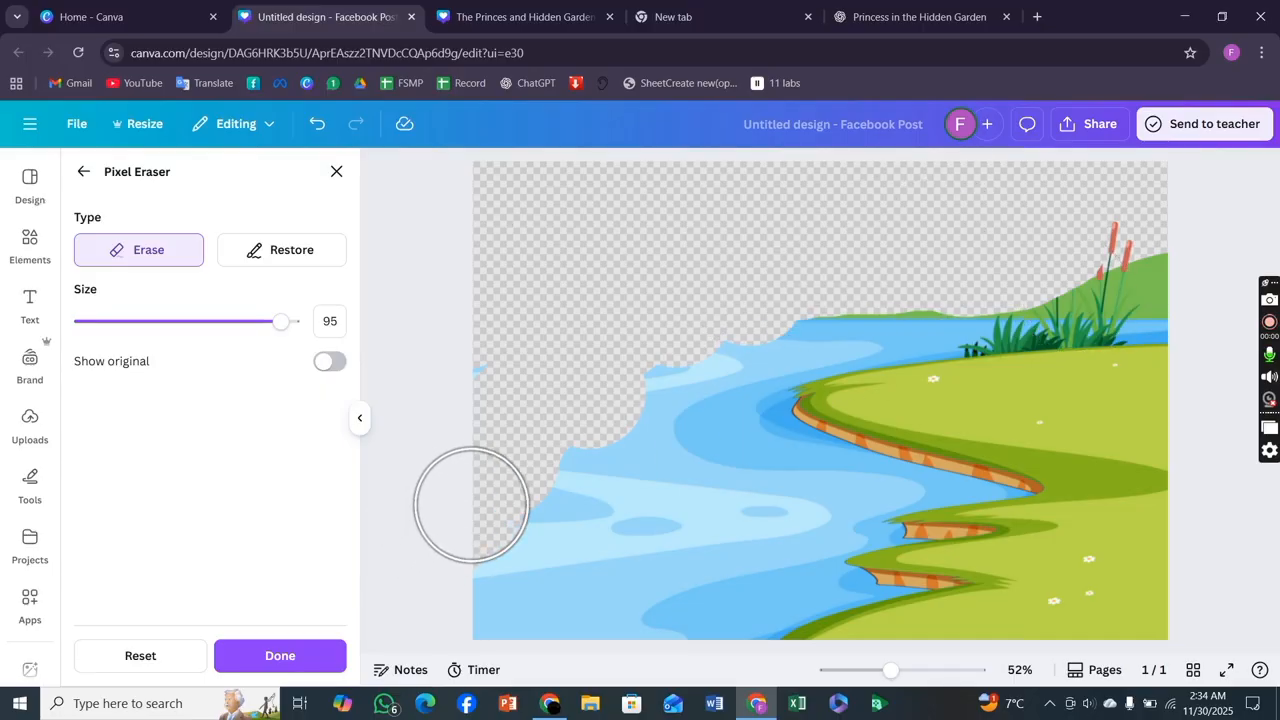
mouse_move(701, 363)
mouse_down()
mouse_move(544, 271)
mouse_move(371, 387)
mouse_up()
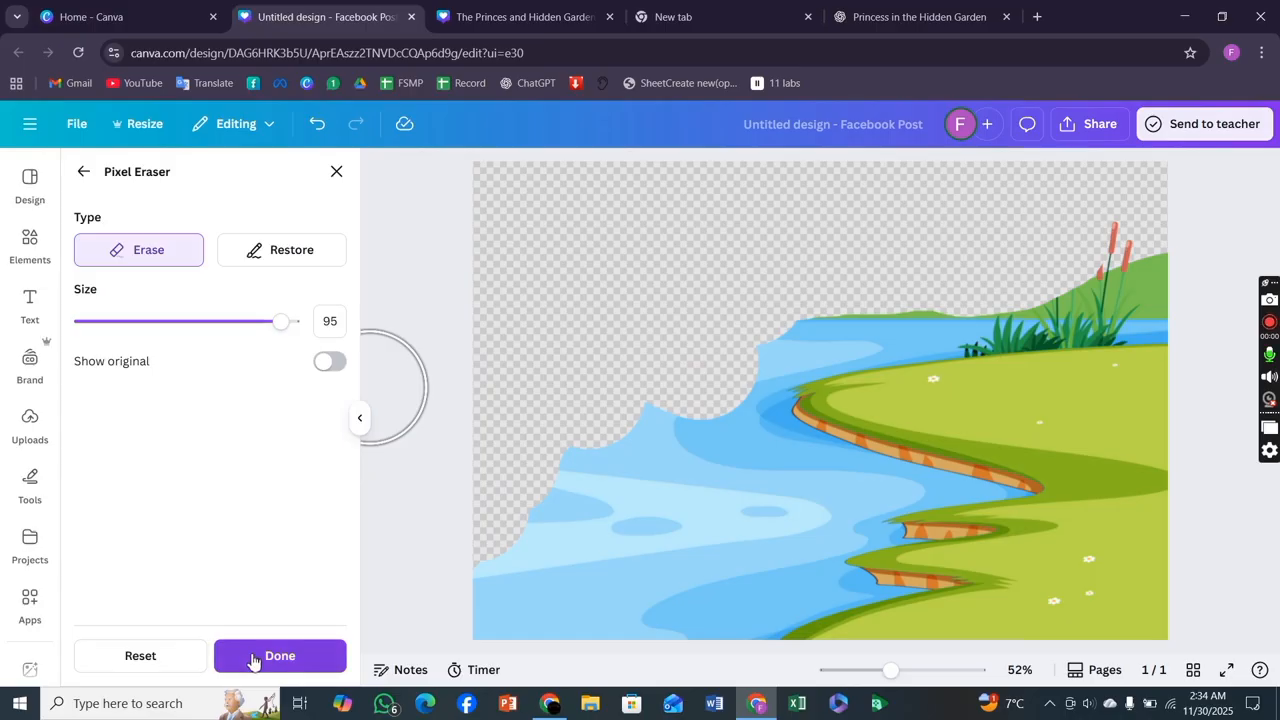
click(252, 657)
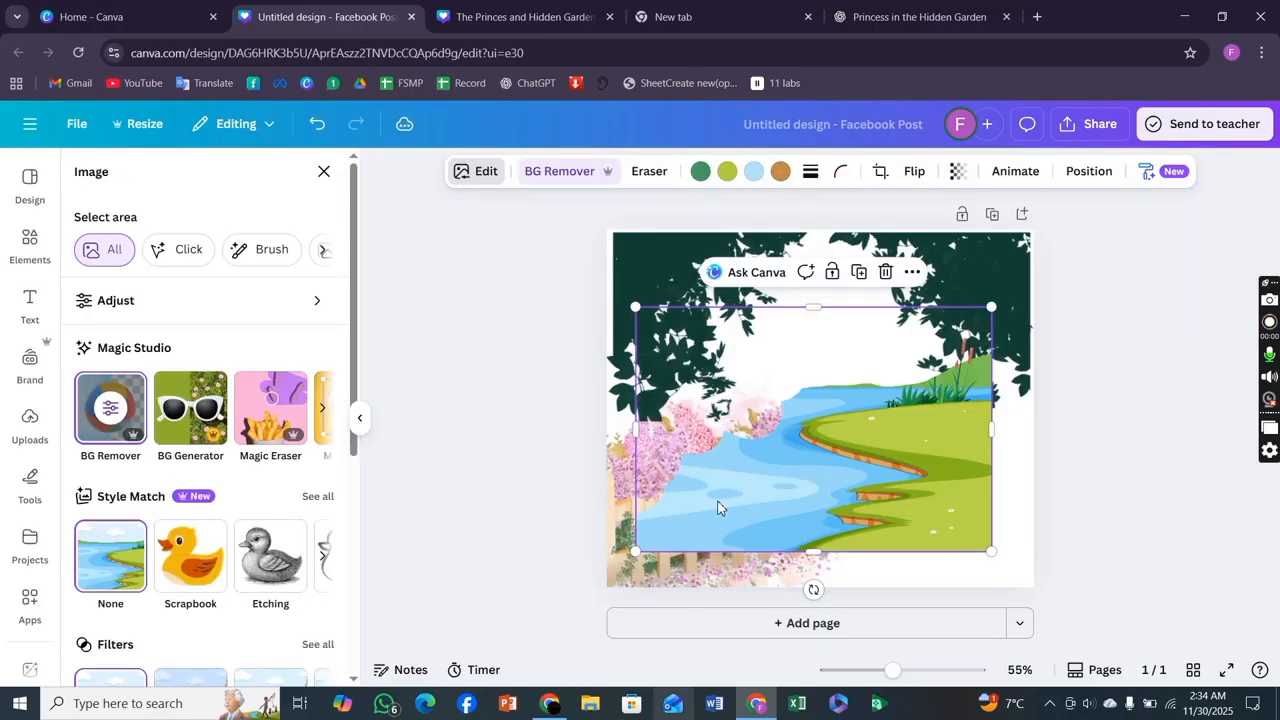
Reposition and slightly resize the cutout landscape, moving it to the page's top-left corner.
drag(750, 444, 804, 566)
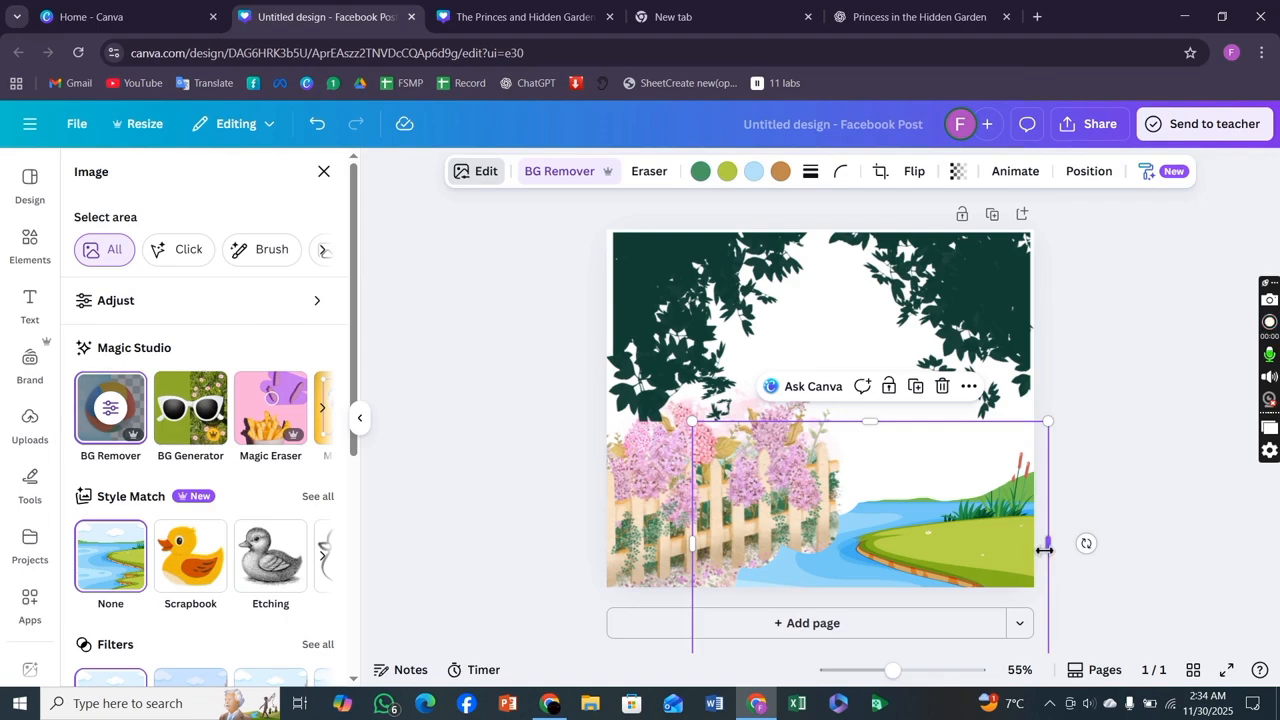
drag(1041, 549, 1034, 543)
drag(869, 529, 655, 297)
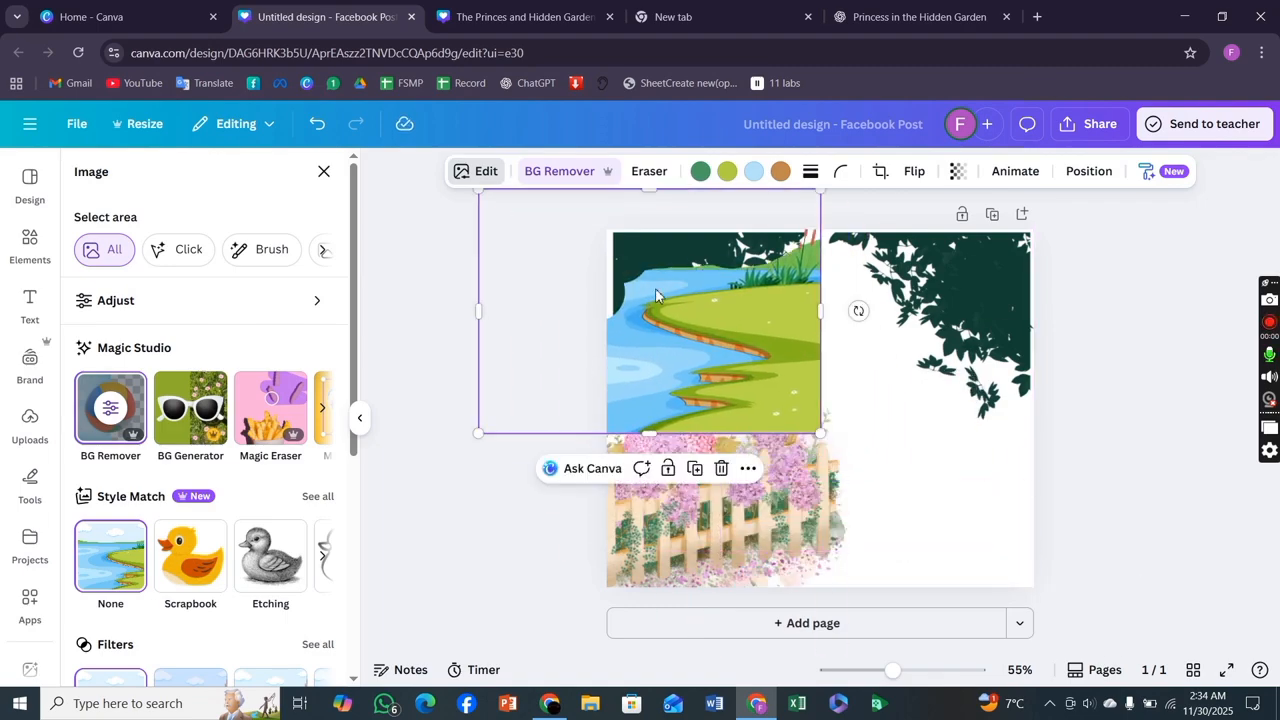
click(322, 174)
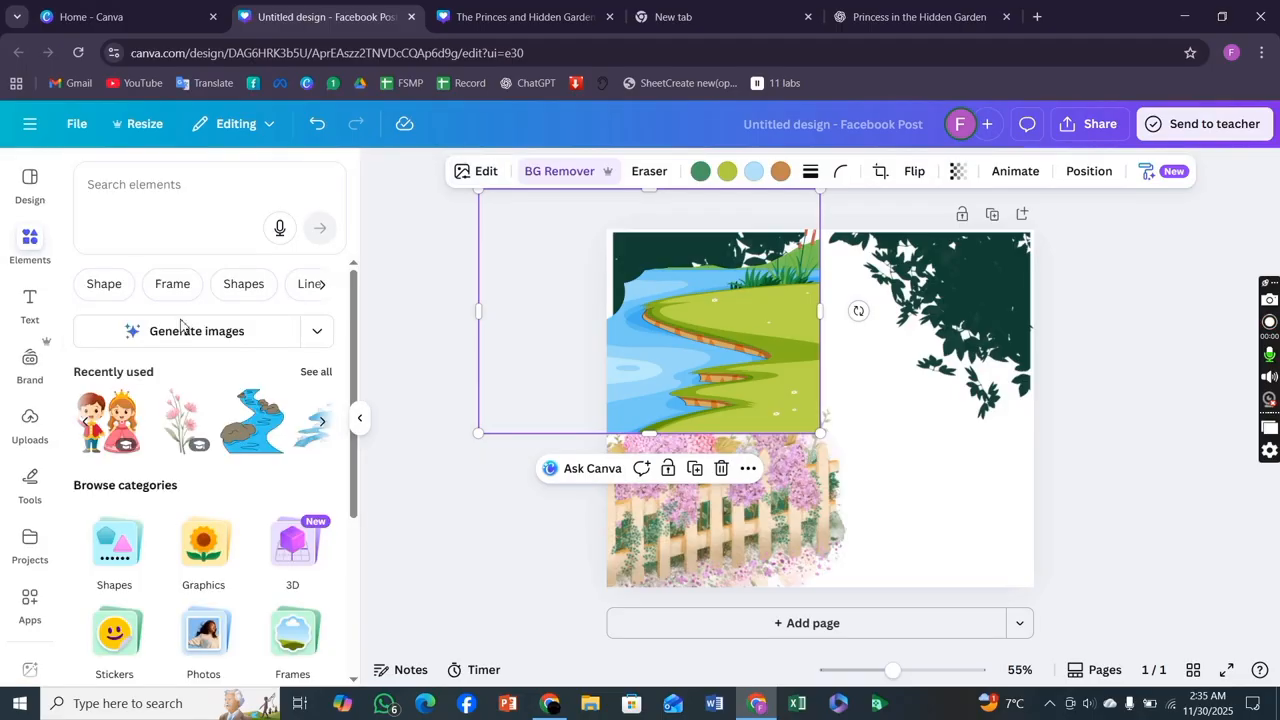
click(323, 424)
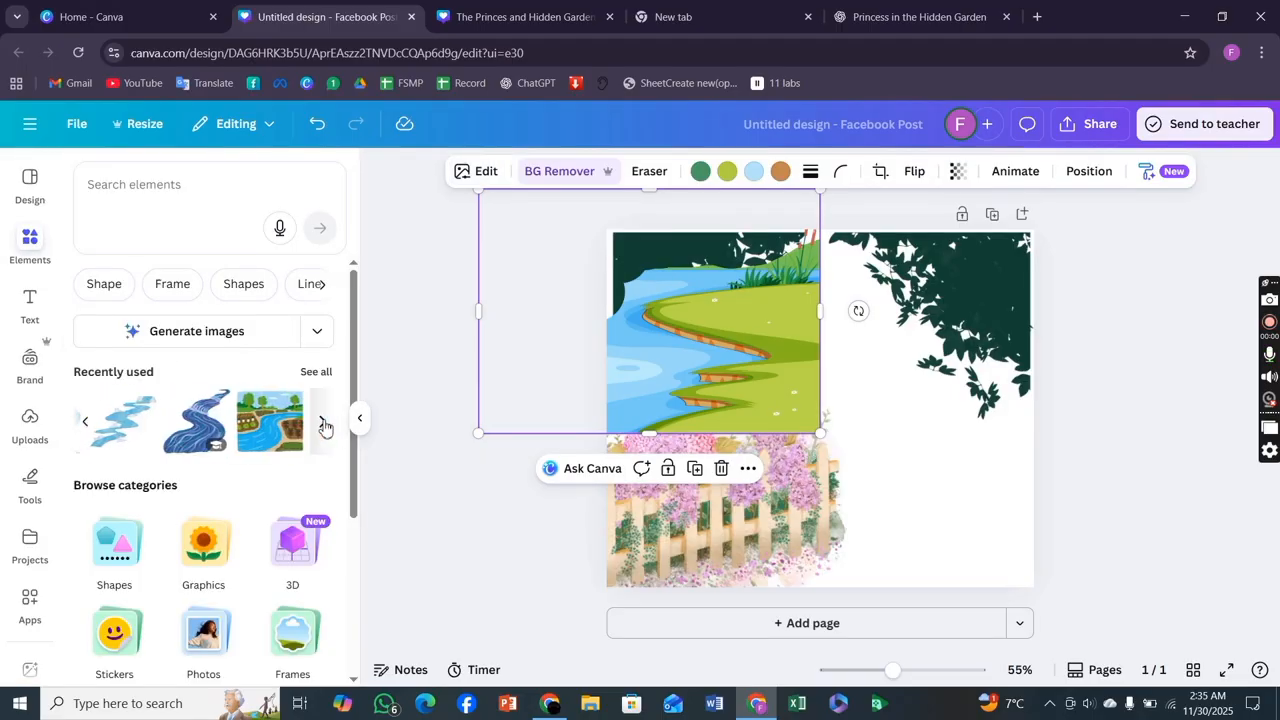
click(87, 424)
click(87, 424)
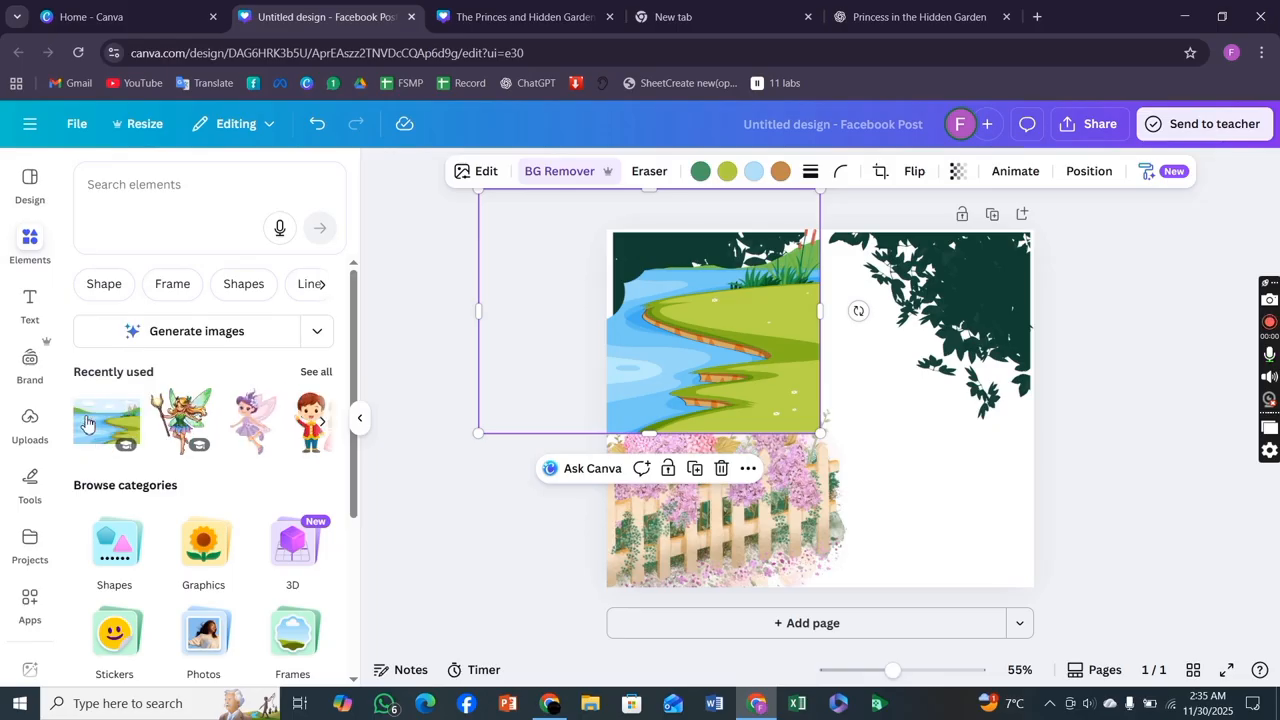
click(103, 428)
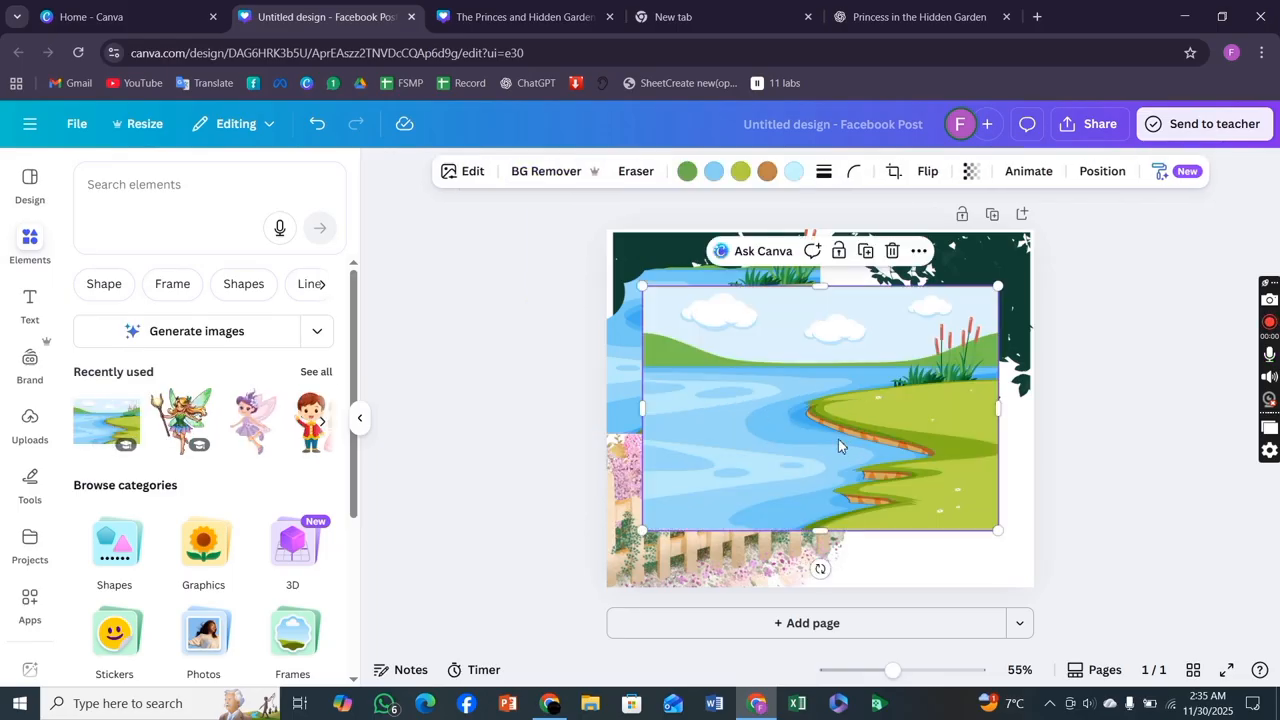
drag(841, 451, 867, 508)
drag(669, 345, 612, 510)
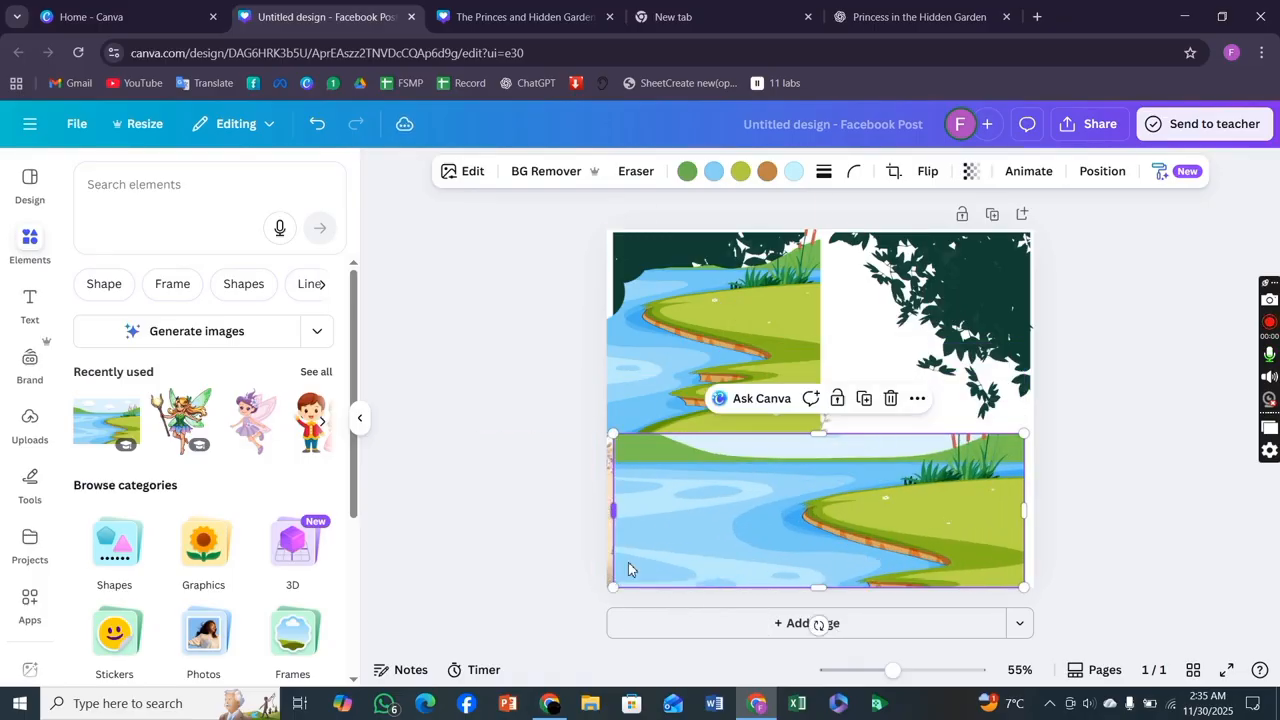
drag(813, 446, 811, 528)
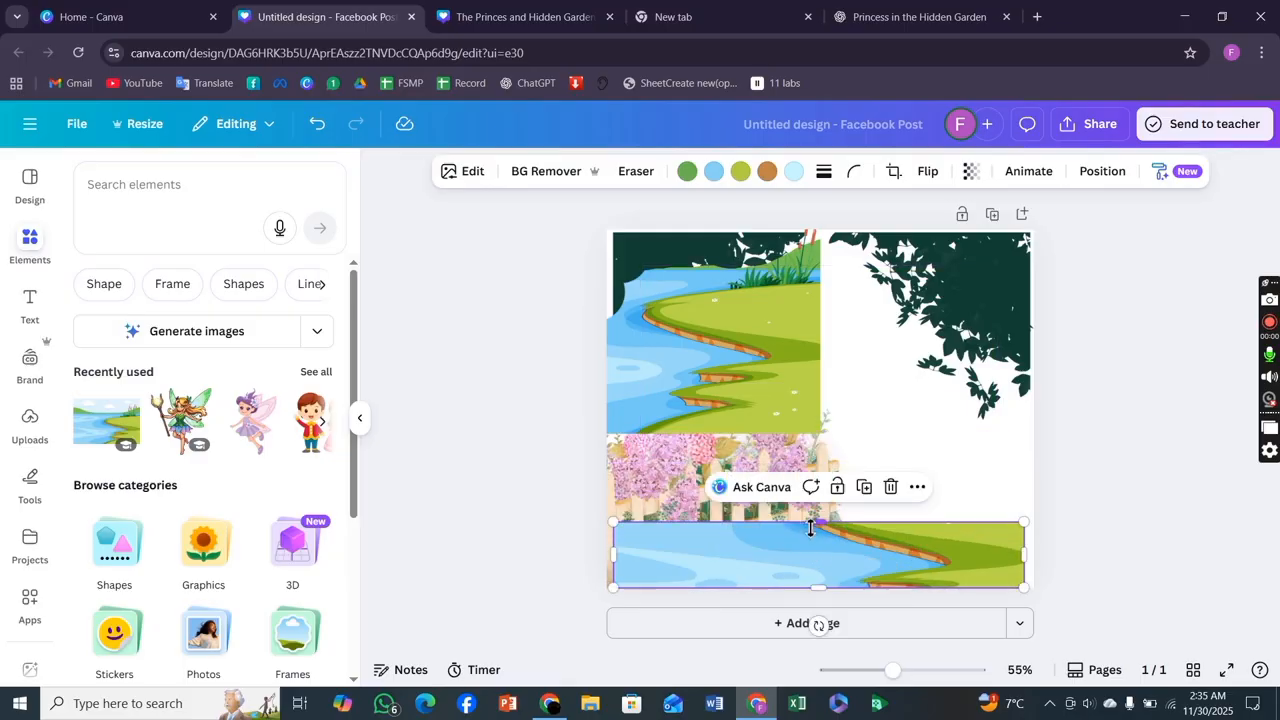
click(889, 487)
Move the cutout landscape to the lower-right corner beside the flower fence.
drag(790, 410, 990, 634)
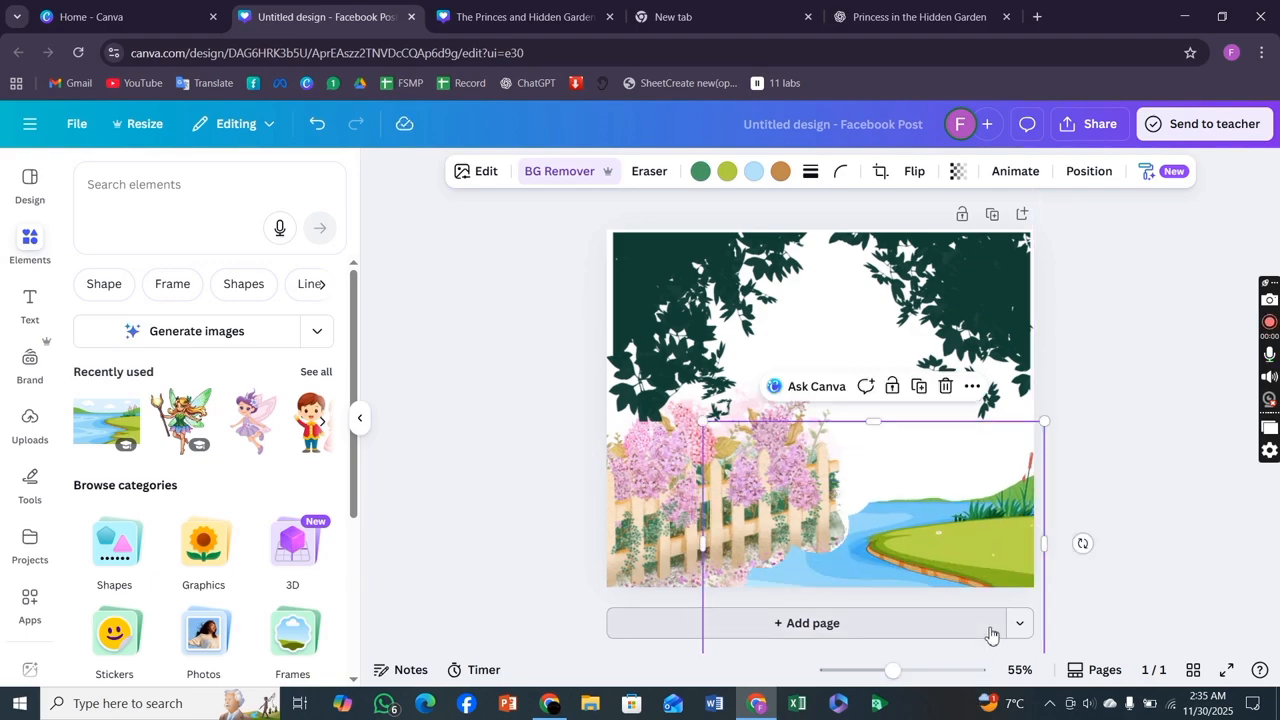
click(1118, 609)
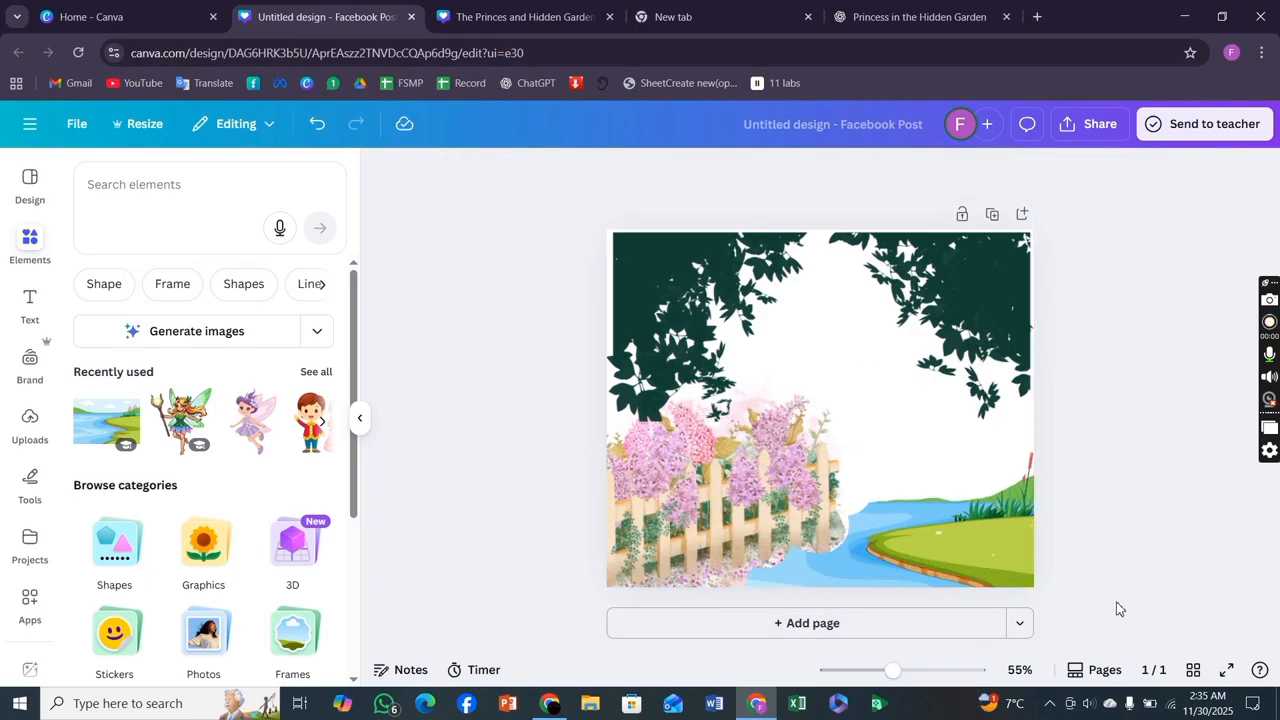
click(322, 425)
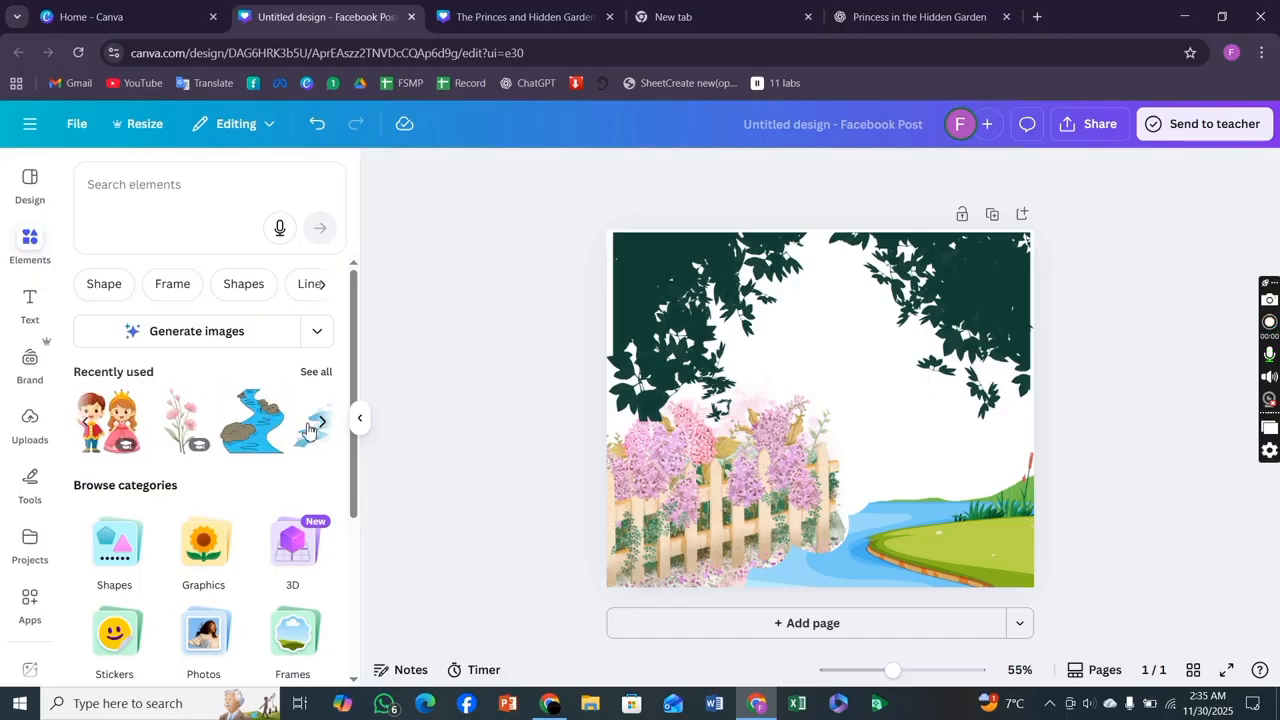
Add the prince-and-princess graphic to the page and crop it so only the princess remains.
click(124, 425)
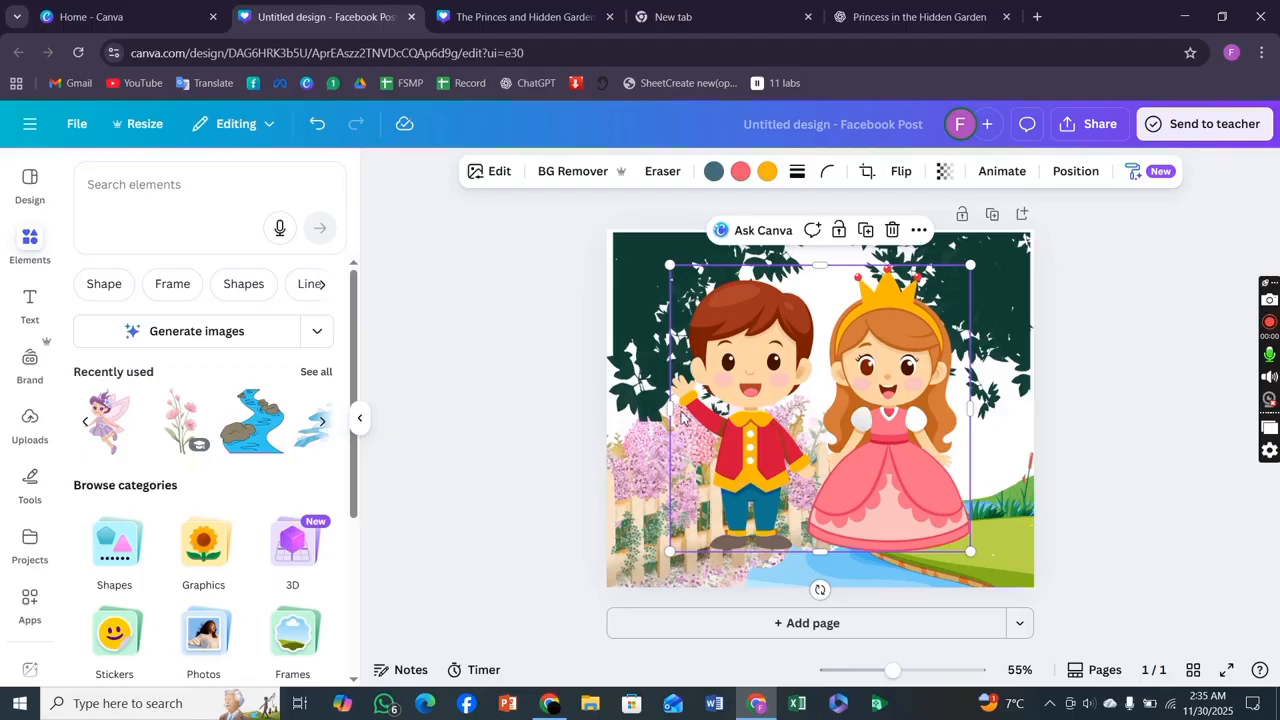
drag(757, 401, 785, 401)
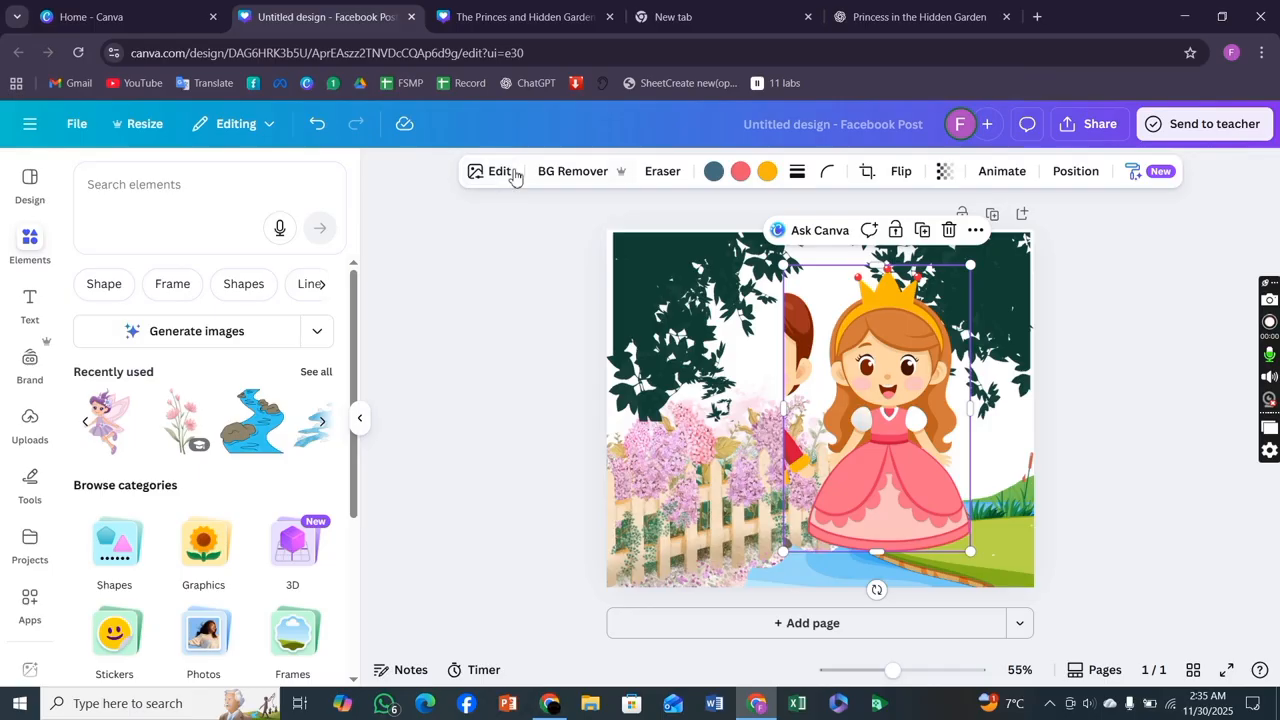
Remove the princess graphic's background with BG Remover, setting the eraser size to 88, and apply it.
click(561, 170)
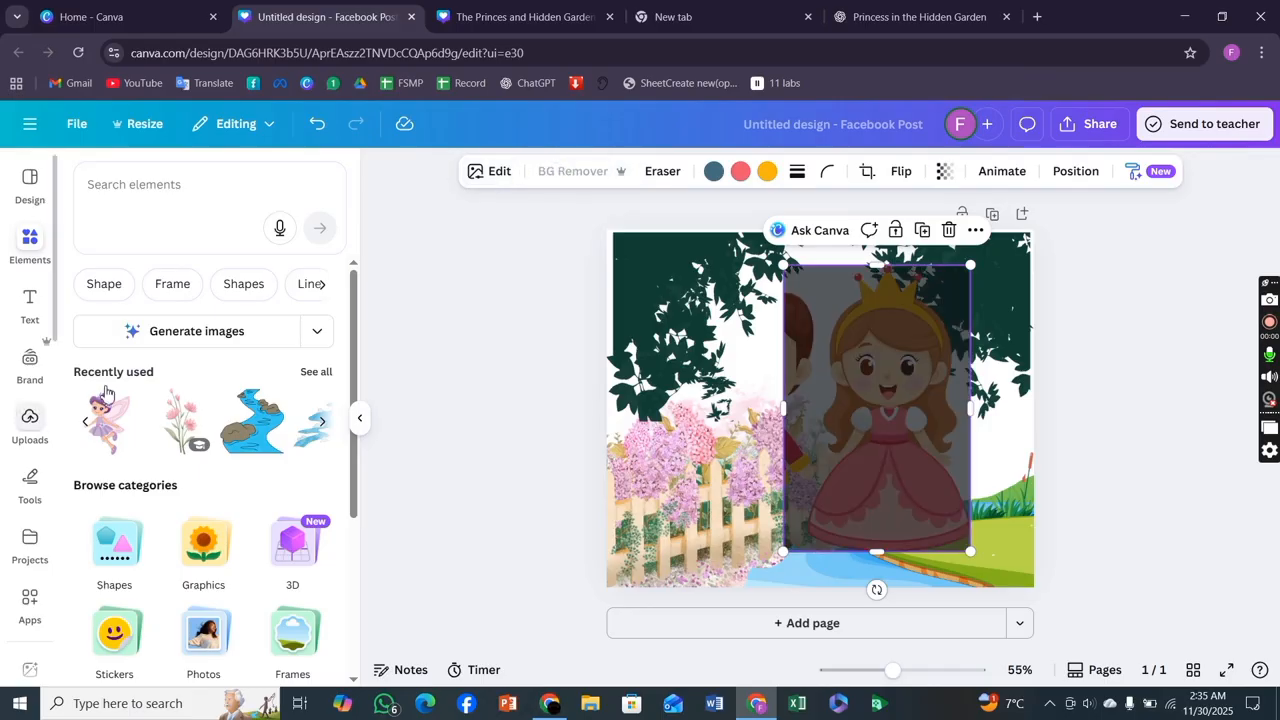
click(484, 175)
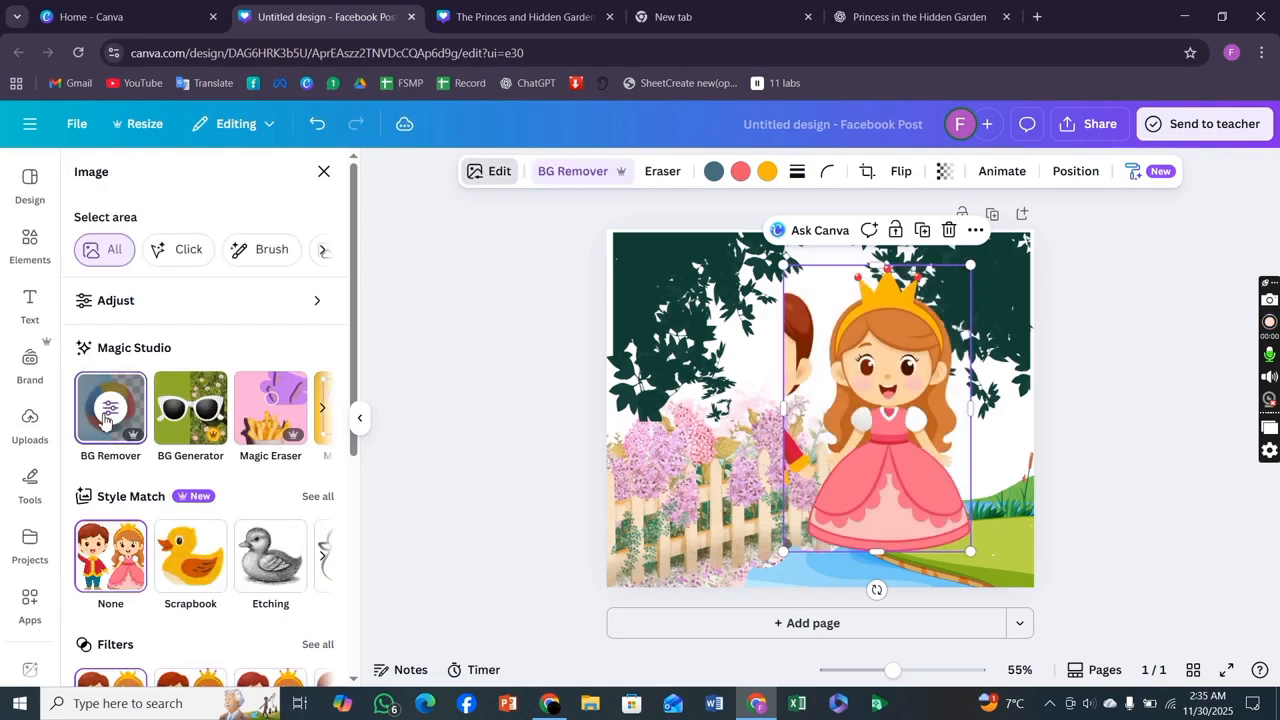
click(108, 410)
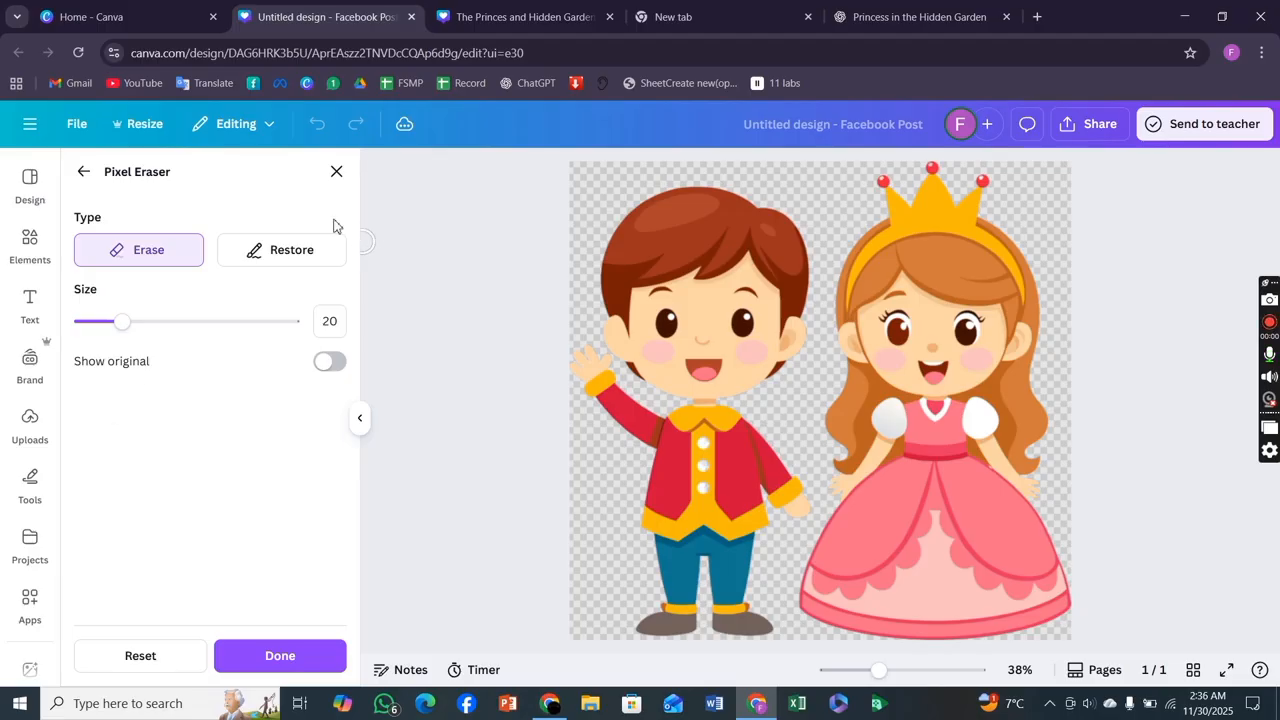
click(268, 321)
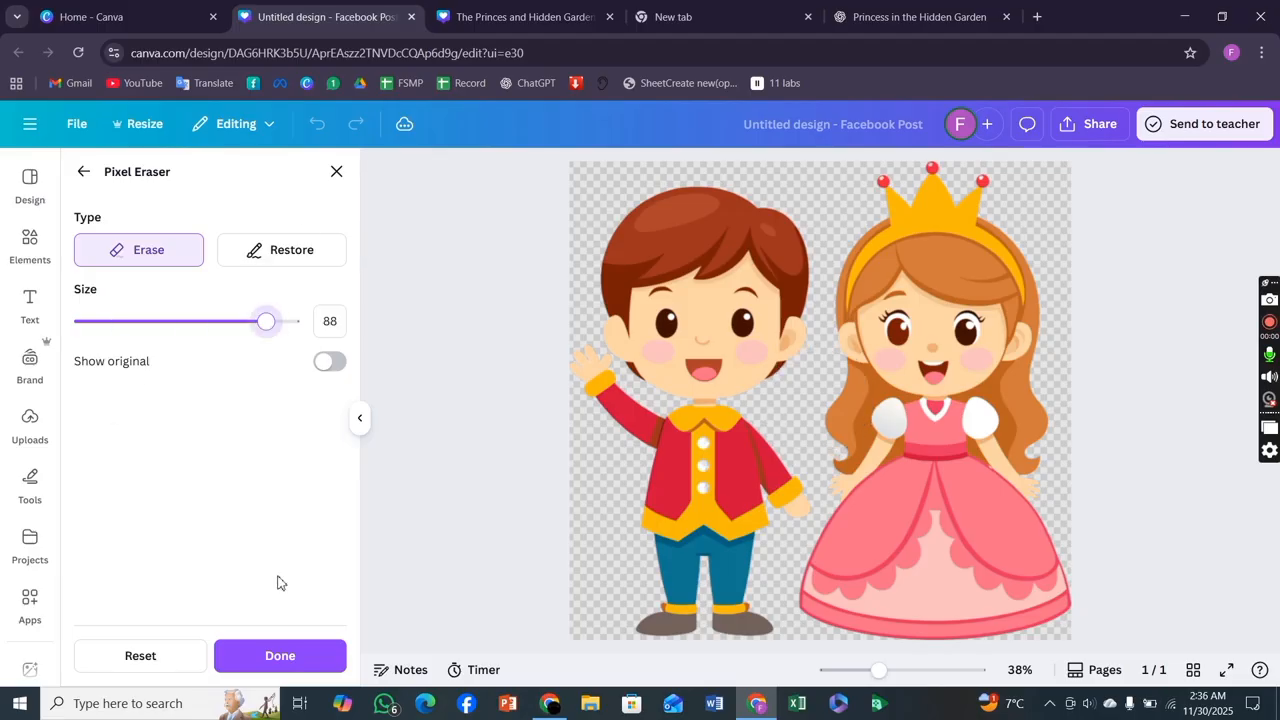
click(280, 656)
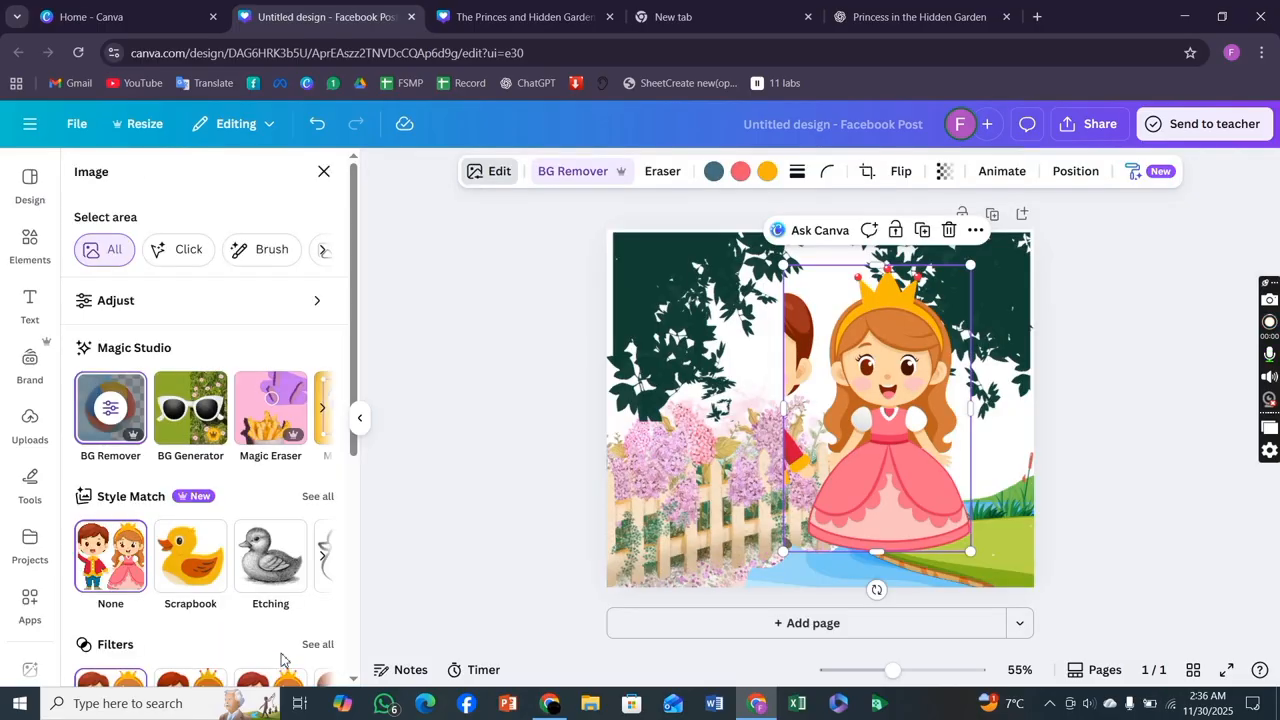
Erase a stroke below the prince's waving arm with a size 72 eraser and apply the edit.
click(110, 408)
click(233, 322)
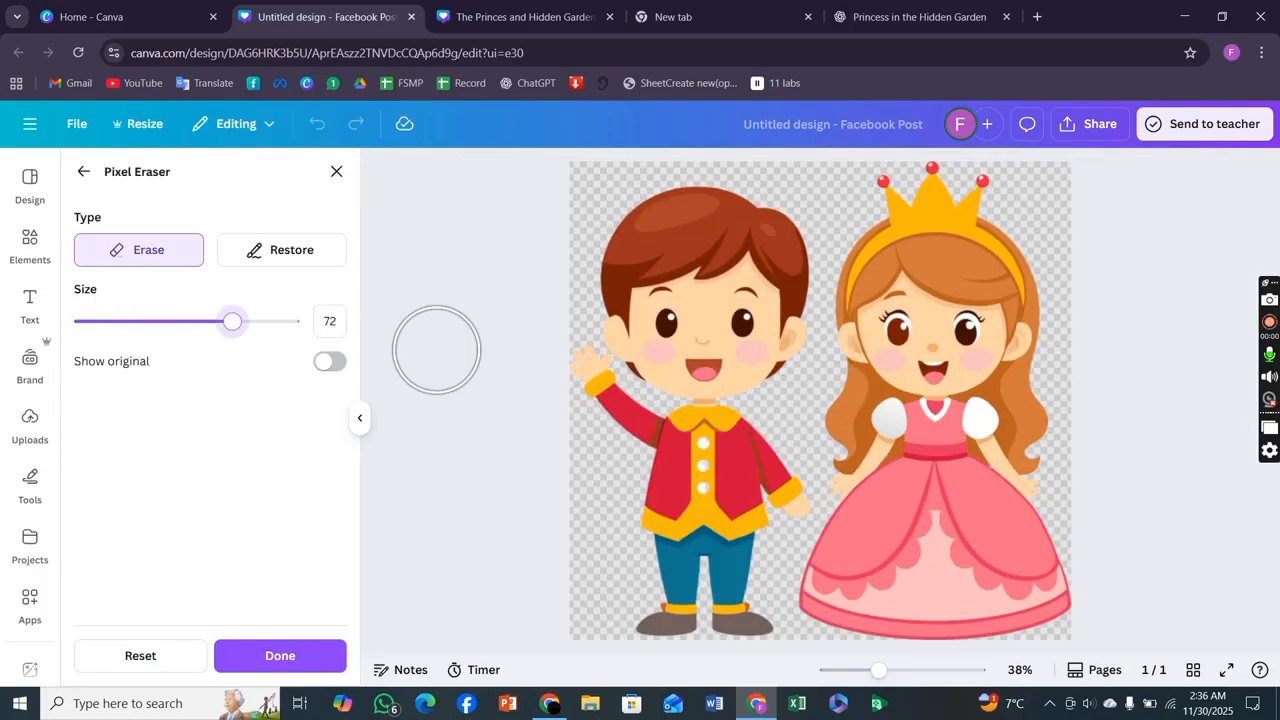
mouse_move(773, 500)
mouse_down()
mouse_move(740, 414)
mouse_move(749, 366)
mouse_move(779, 328)
mouse_move(771, 225)
mouse_move(749, 286)
mouse_move(723, 614)
mouse_move(745, 660)
mouse_up()
click(312, 662)
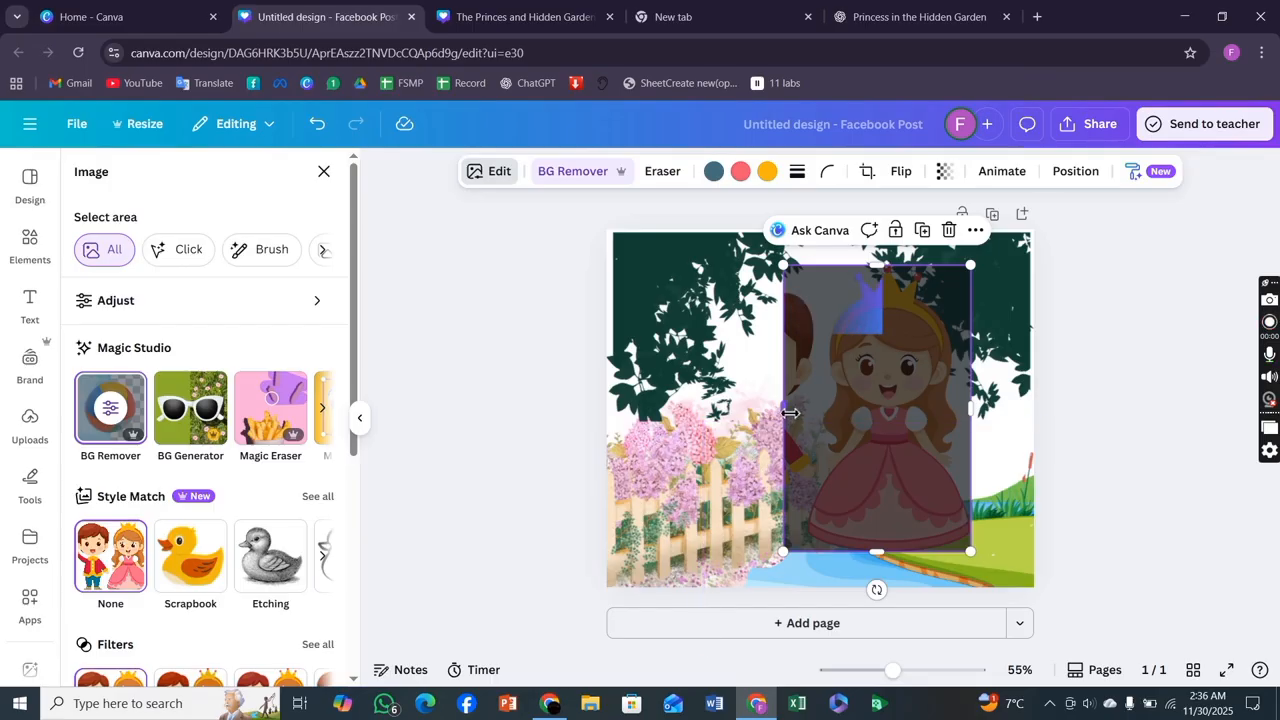
Move the princess to the page's lower-left corner and shrink her to fit beside the fence.
mouse_move(788, 414)
mouse_down()
mouse_move(774, 414)
mouse_move(792, 414)
mouse_up()
drag(908, 402, 748, 437)
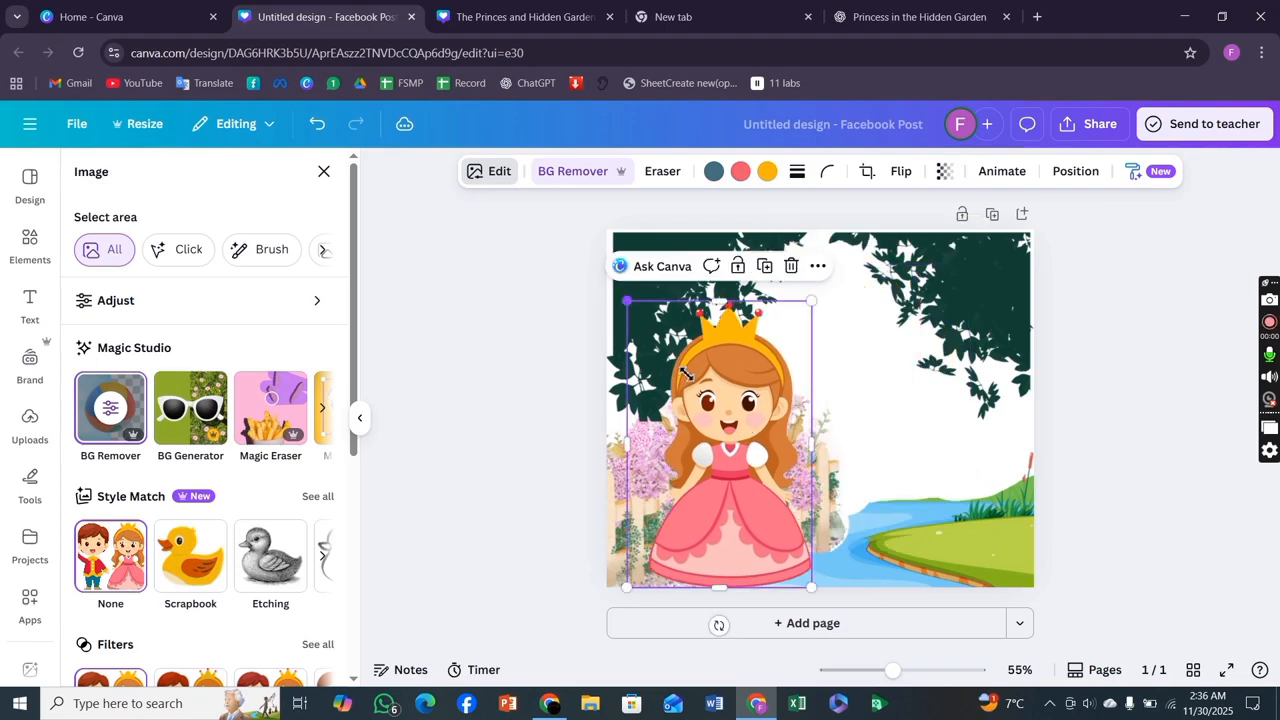
drag(686, 373, 673, 482)
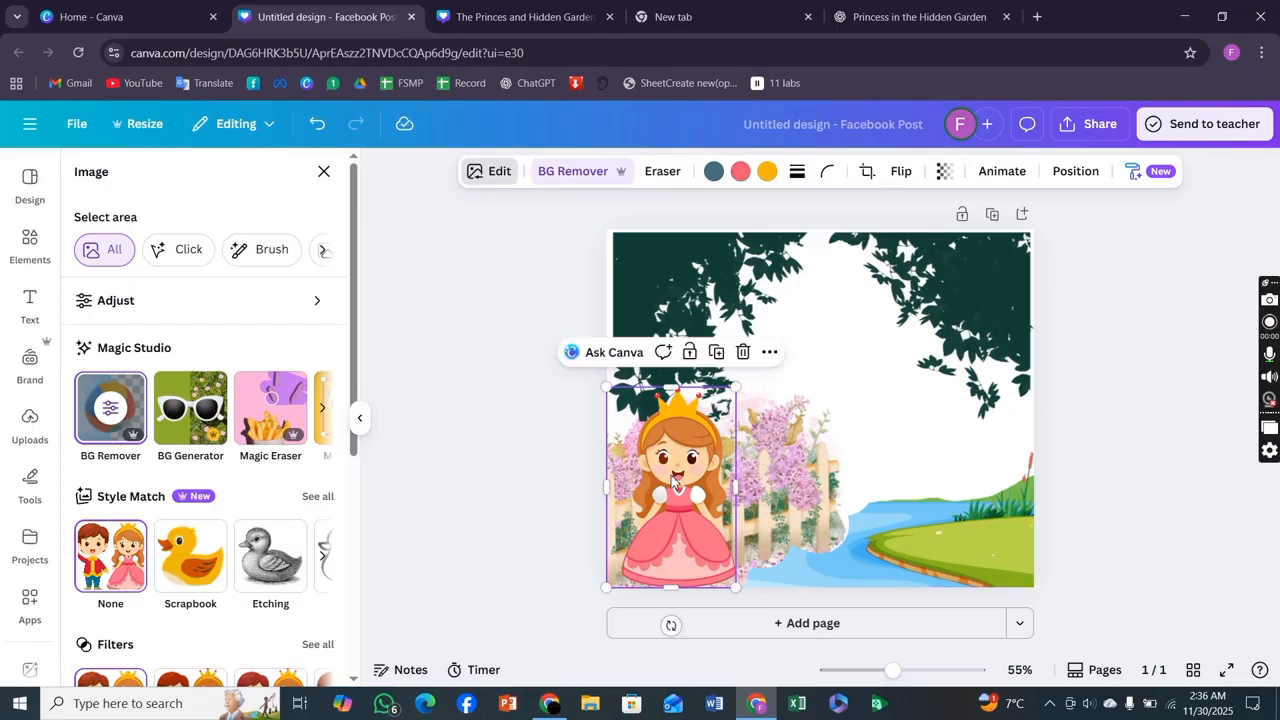
scroll(172, 478, down, 3)
scroll(172, 478, up, 3)
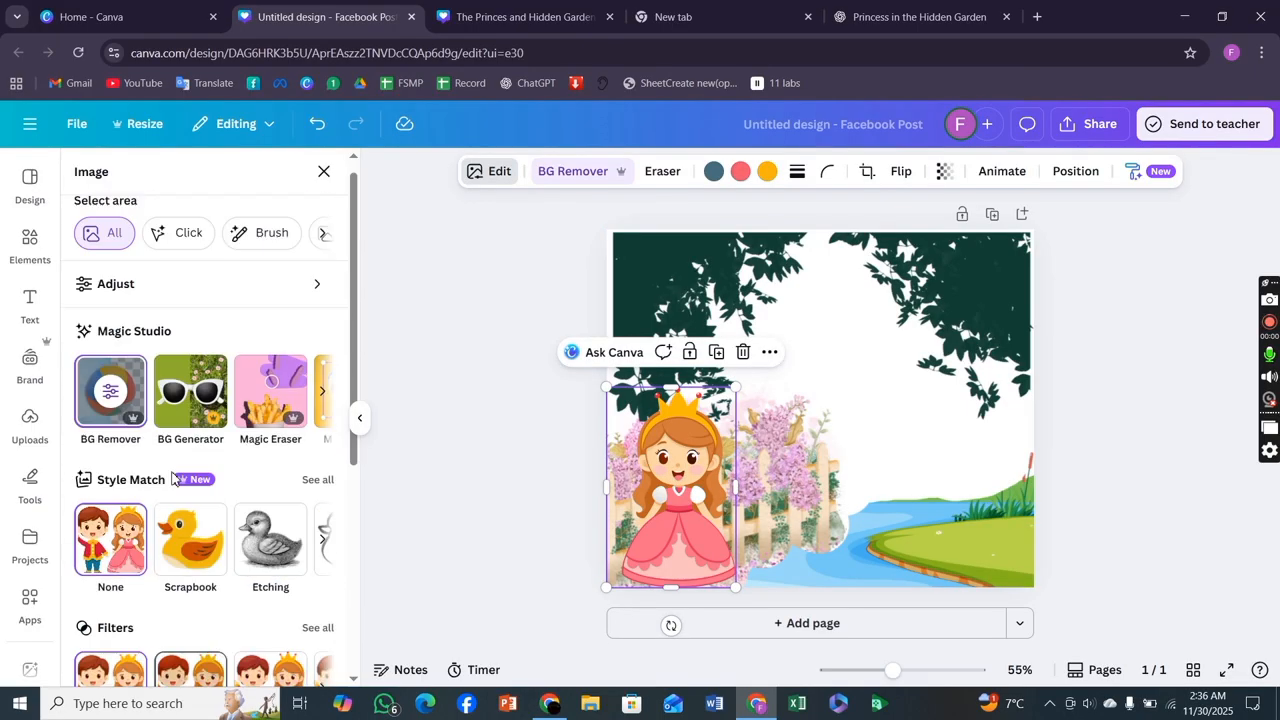
click(324, 174)
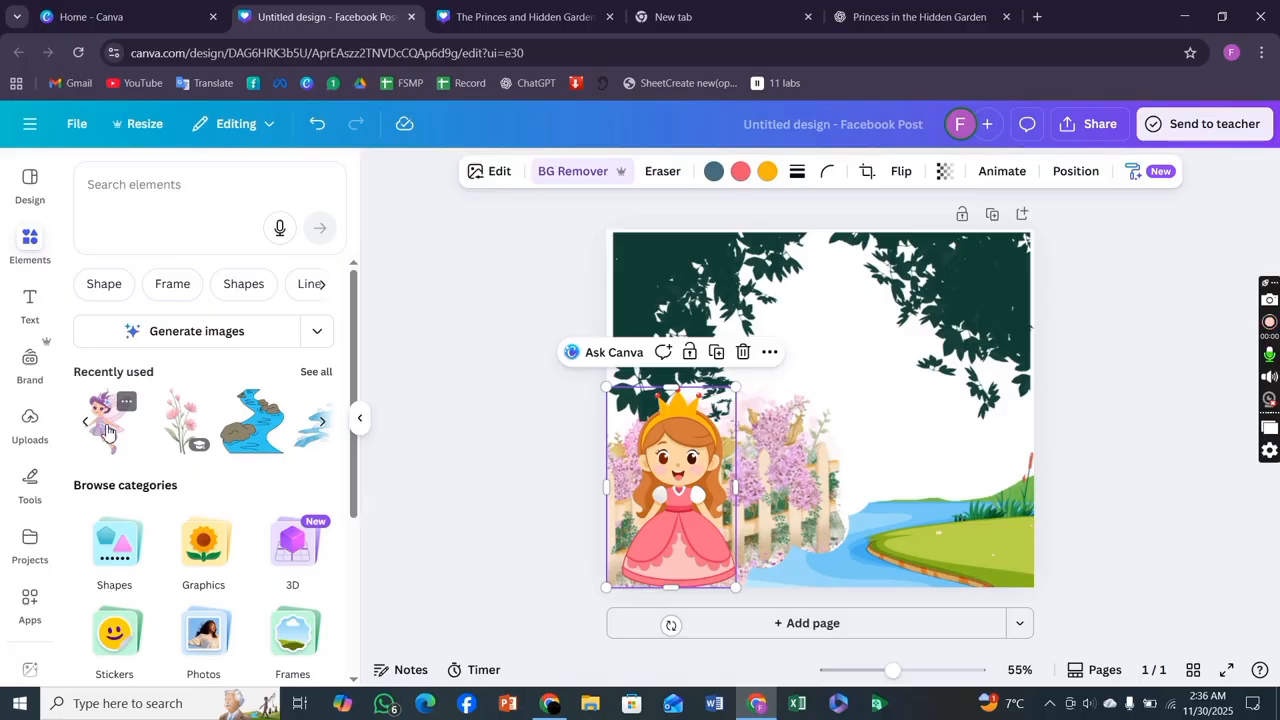
Add the fairy graphic, shrink it, and place it above the river in the middle of the page.
click(88, 425)
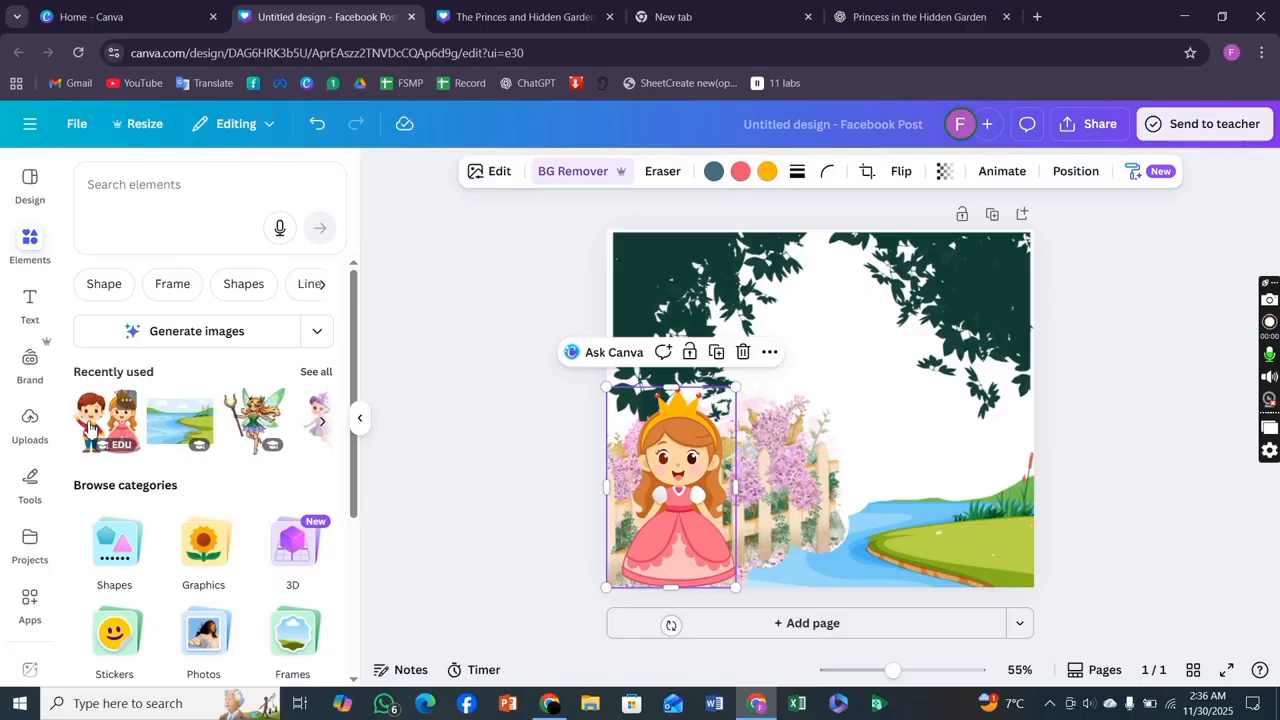
click(257, 424)
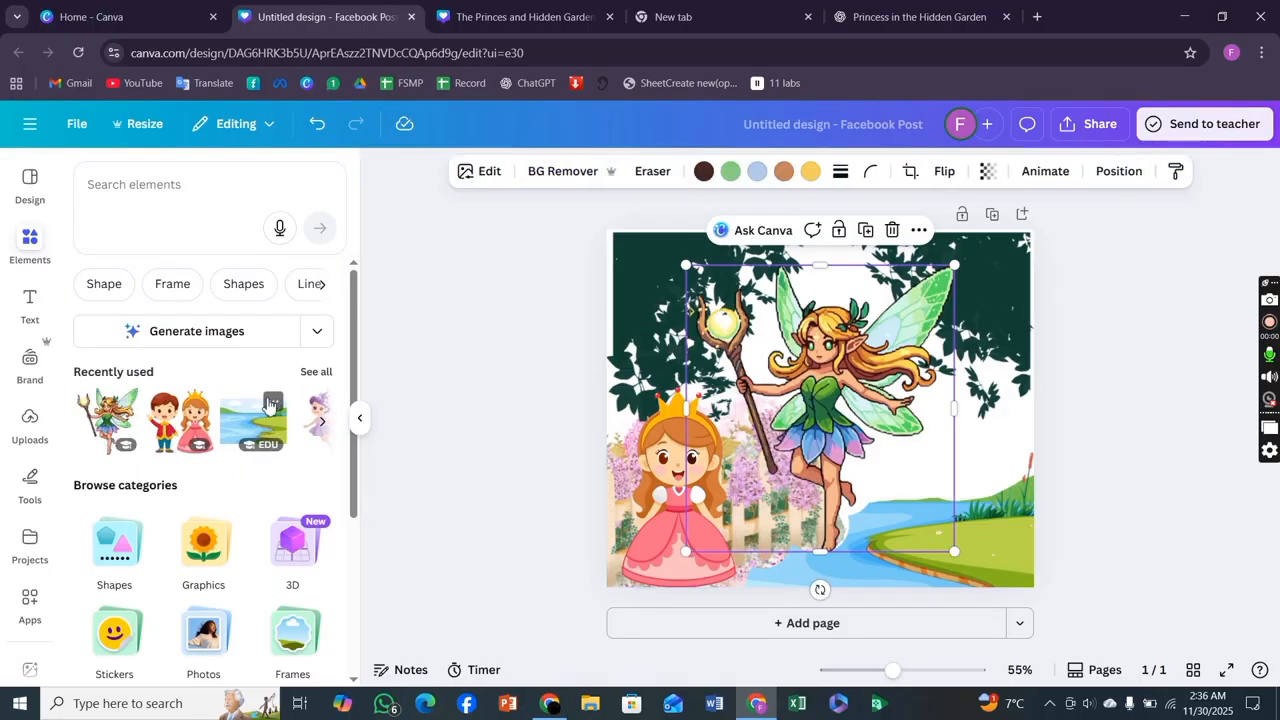
drag(684, 272, 810, 400)
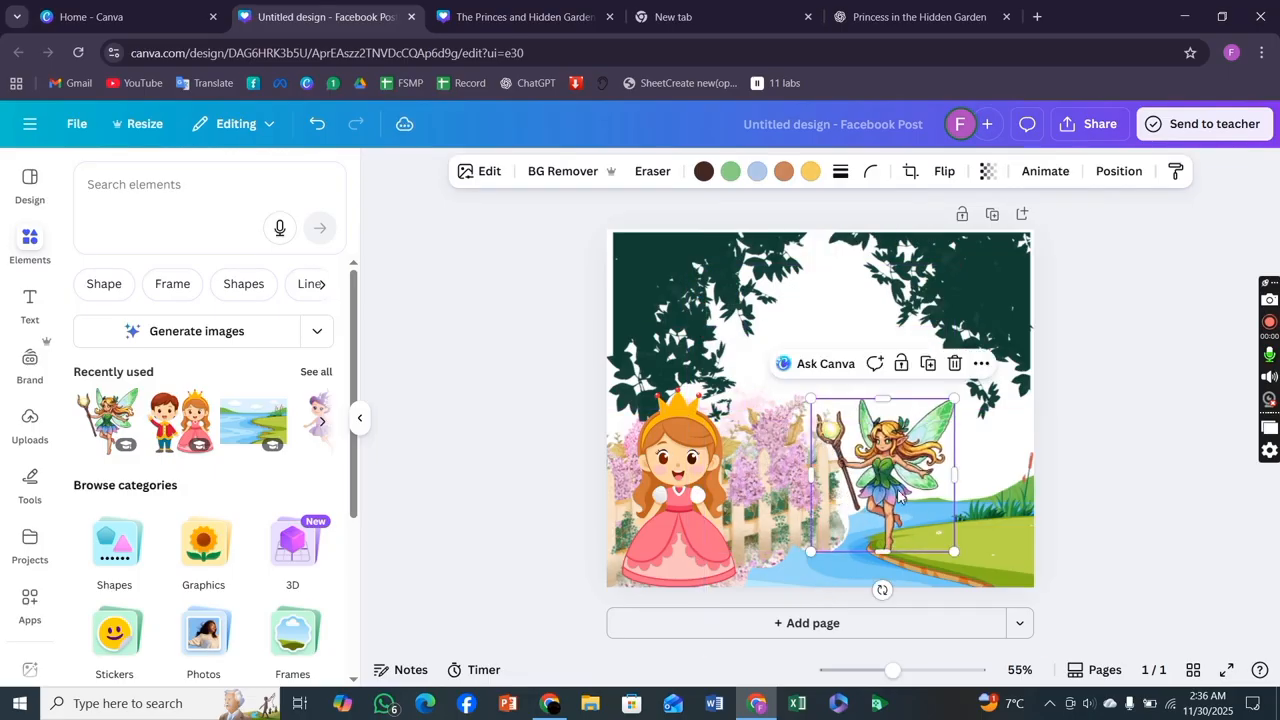
drag(868, 483, 880, 450)
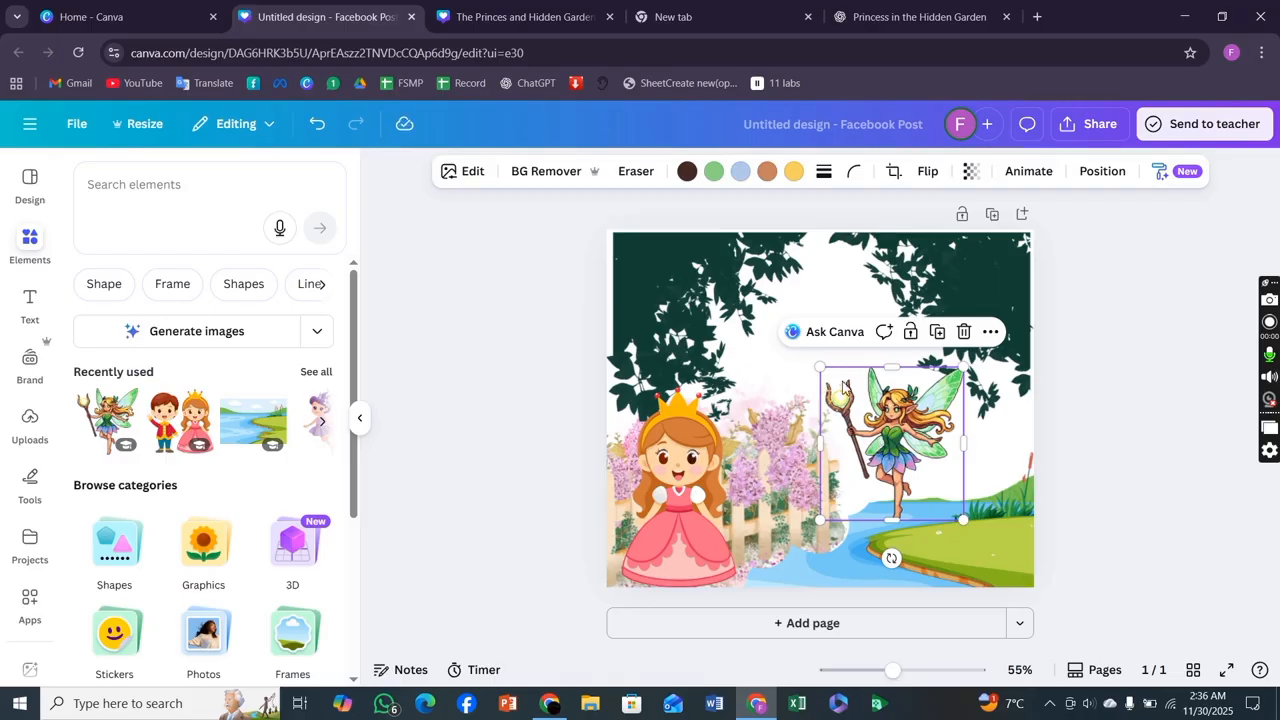
drag(820, 368, 813, 360)
Slightly enlarge the princess in the lower-left corner and nudge the fairy to the right.
click(1103, 471)
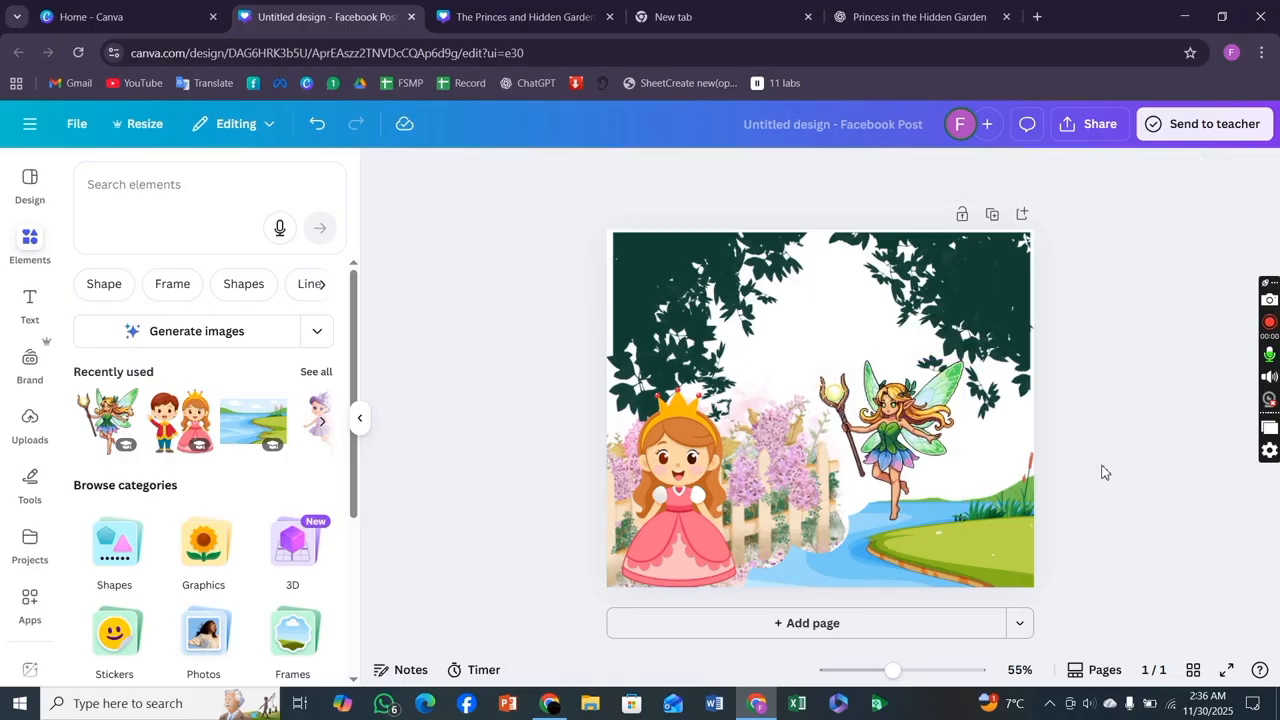
click(668, 496)
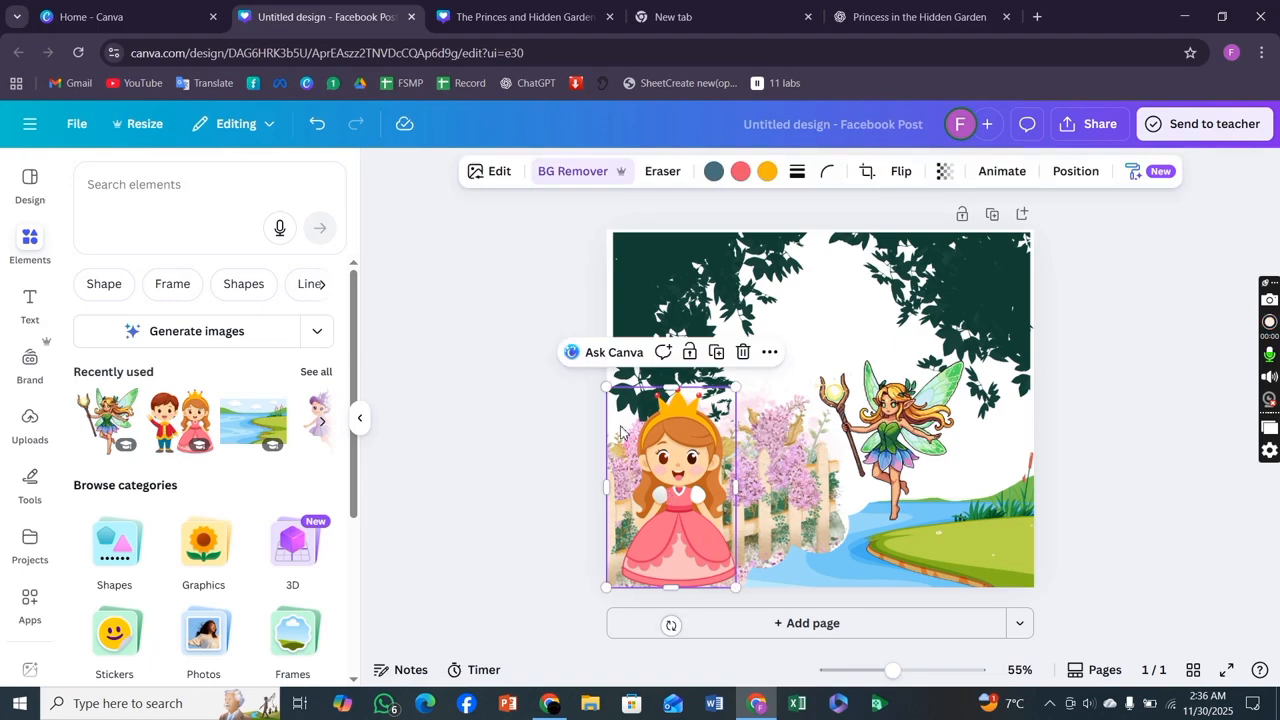
drag(618, 391, 626, 401)
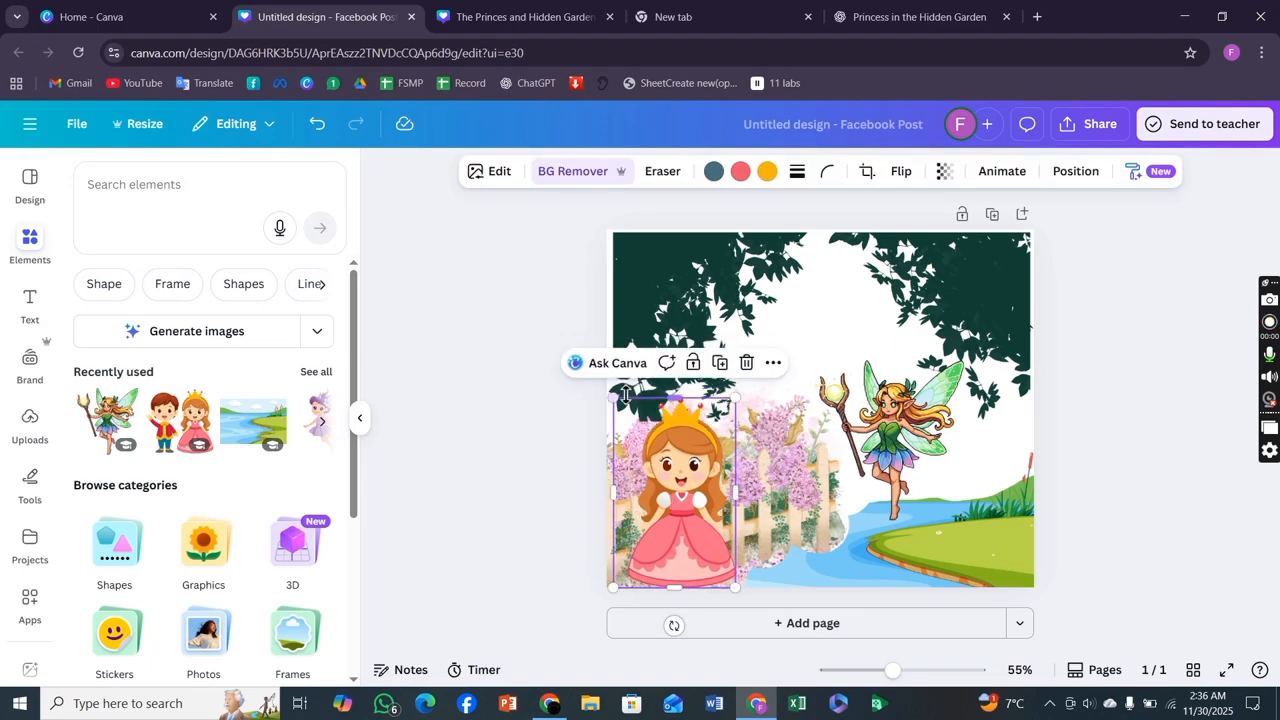
drag(910, 443, 941, 440)
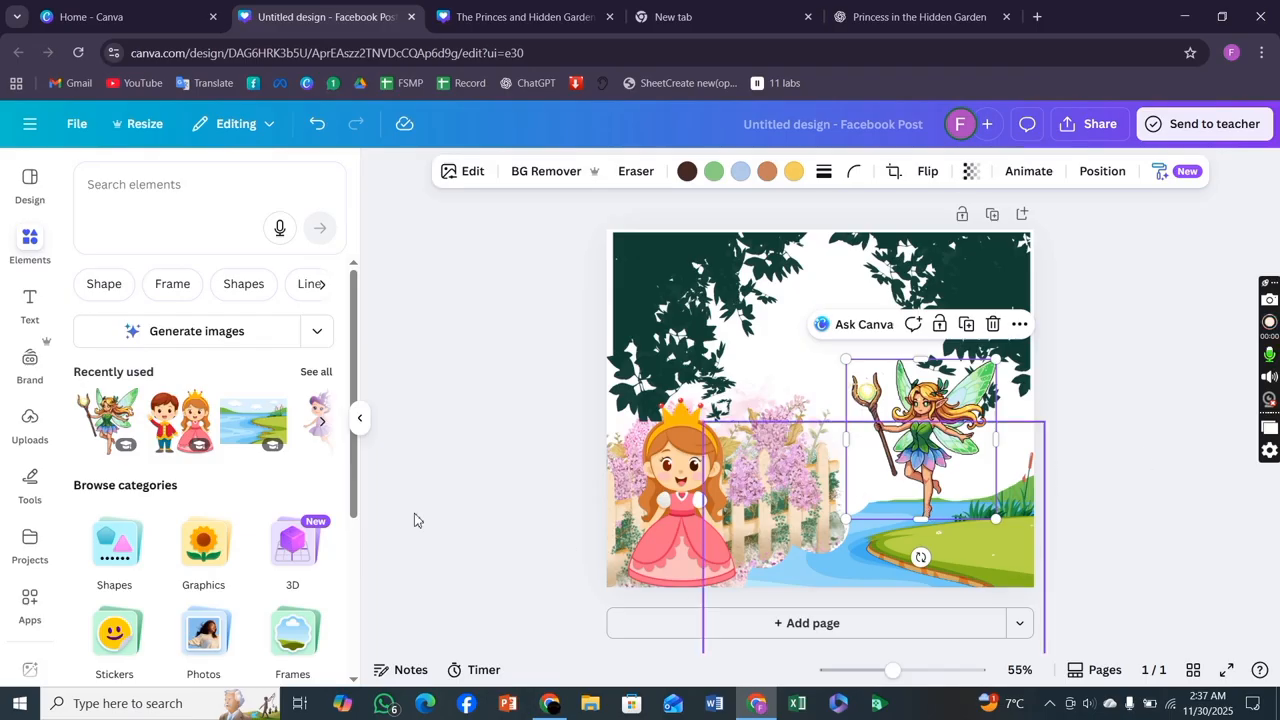
Add the pink flower graphic and shrink it to a small clump by the river, moving the fairy out of the way.
click(323, 425)
click(177, 425)
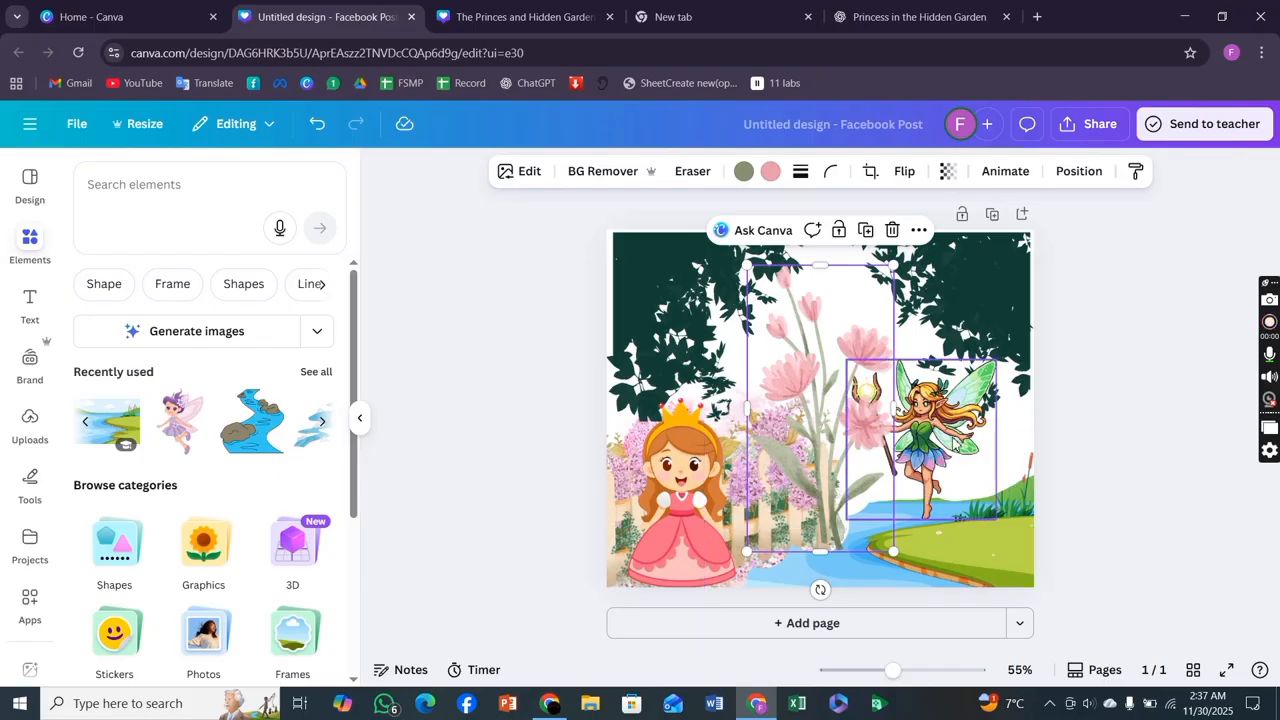
drag(957, 444, 1095, 396)
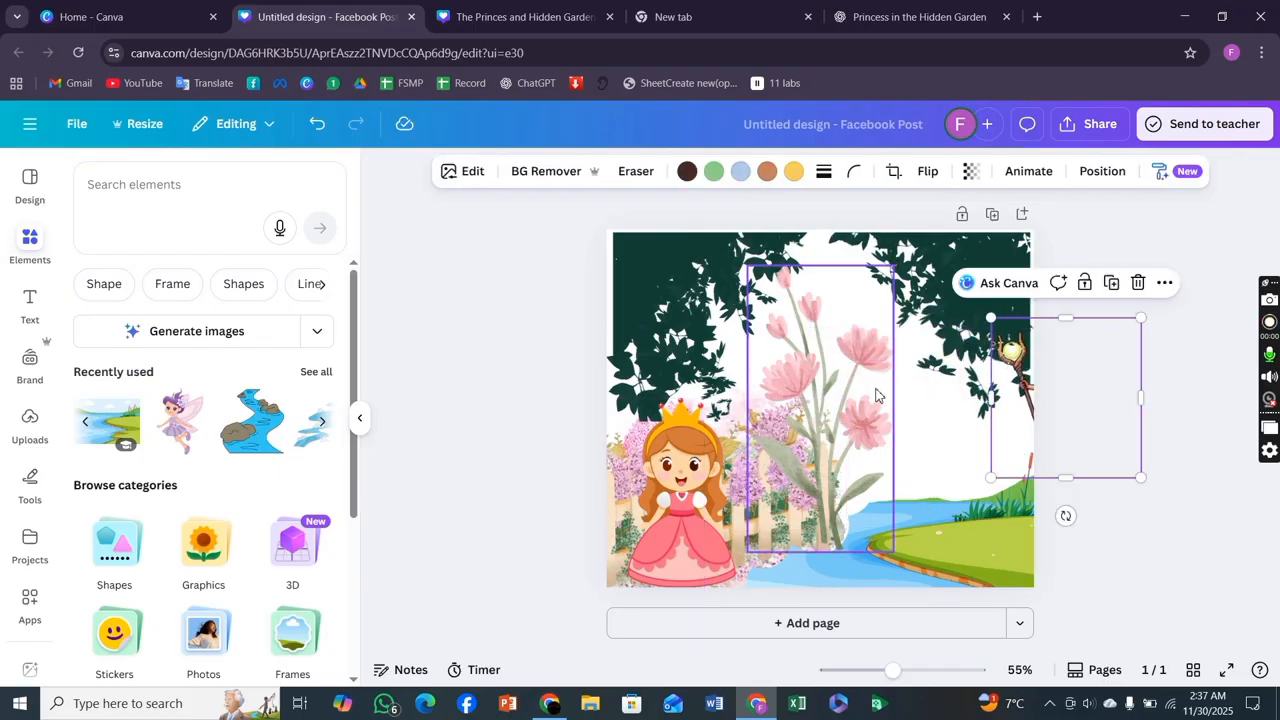
click(828, 407)
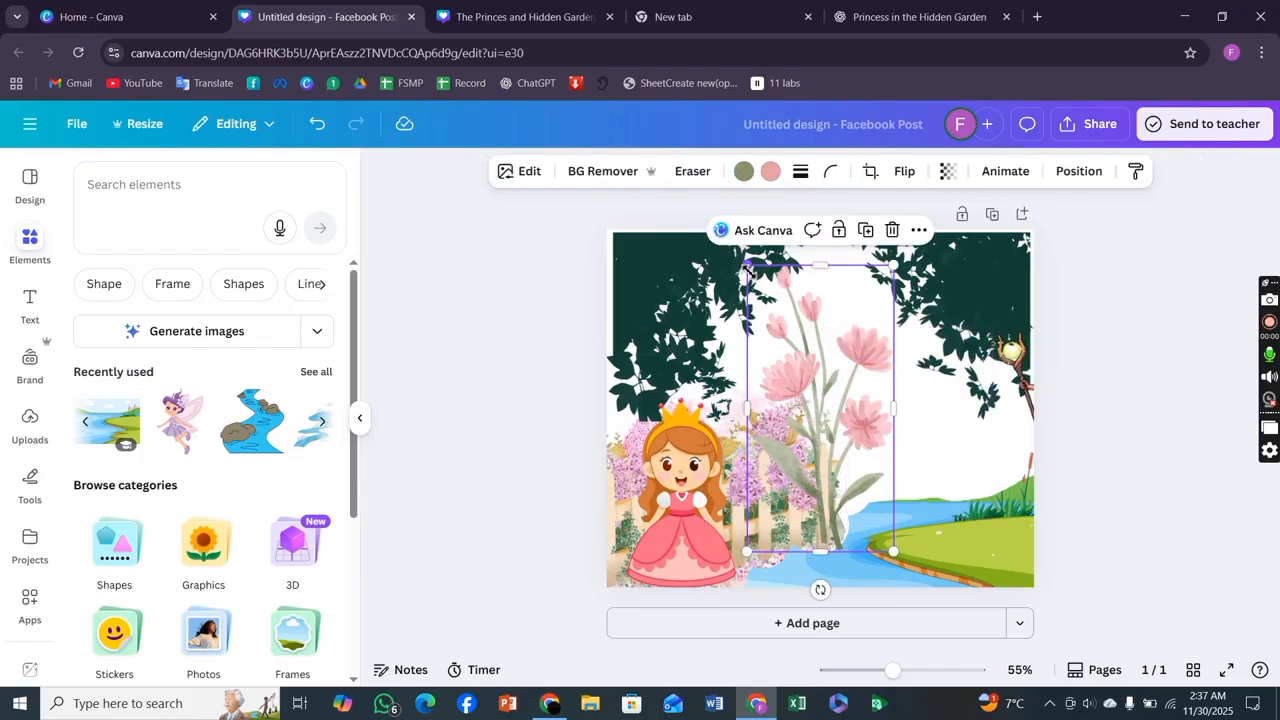
drag(748, 266, 863, 500)
Duplicate the flower clump several times and spread the copies along the right riverbank.
click(906, 432)
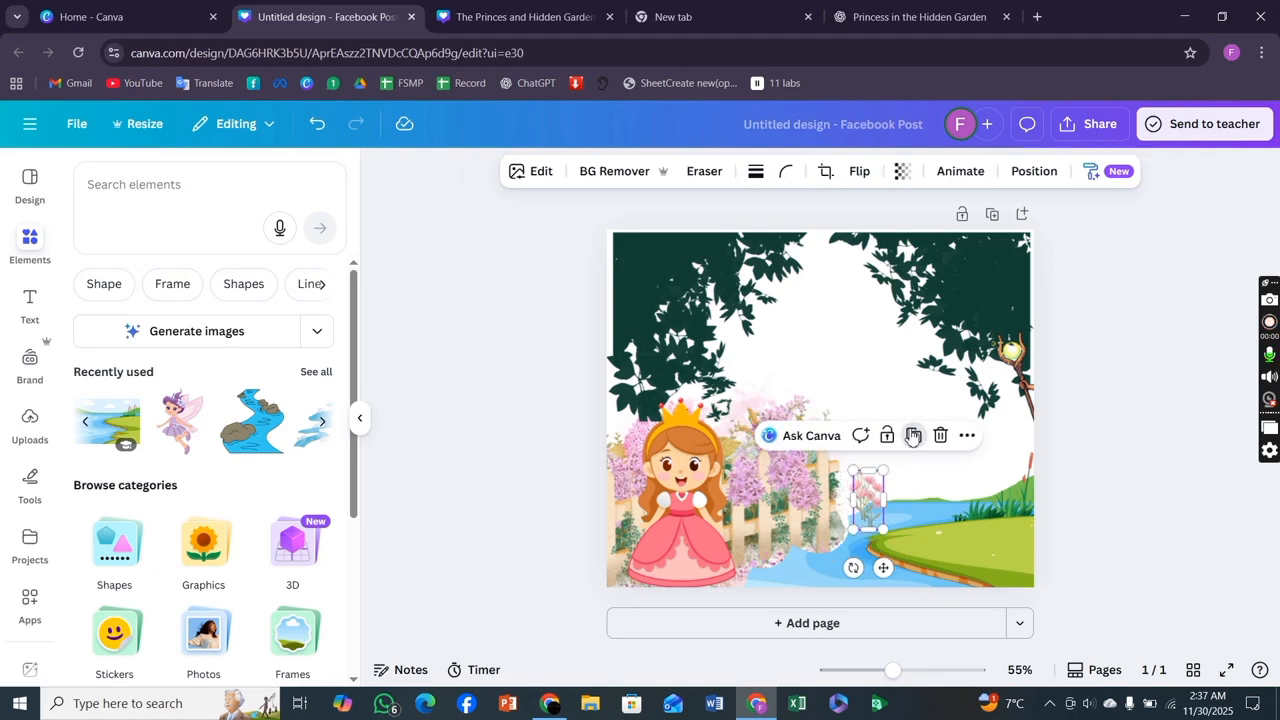
click(924, 446)
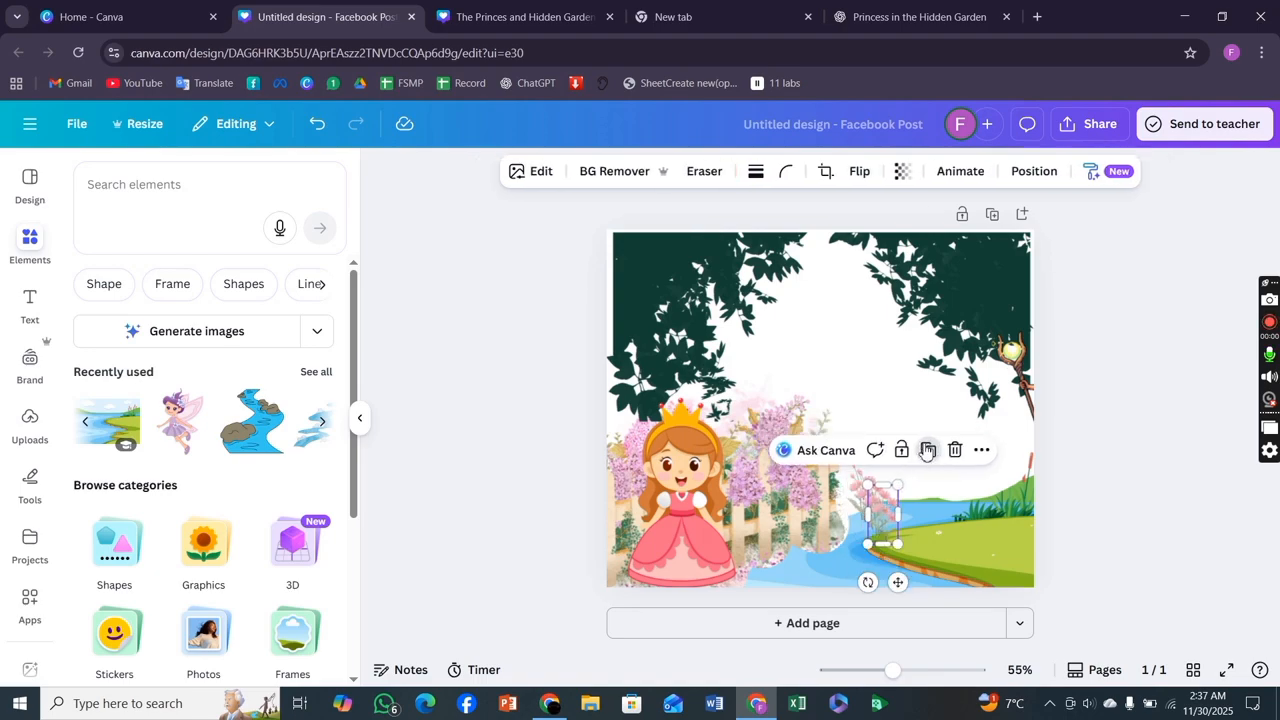
click(928, 450)
click(935, 457)
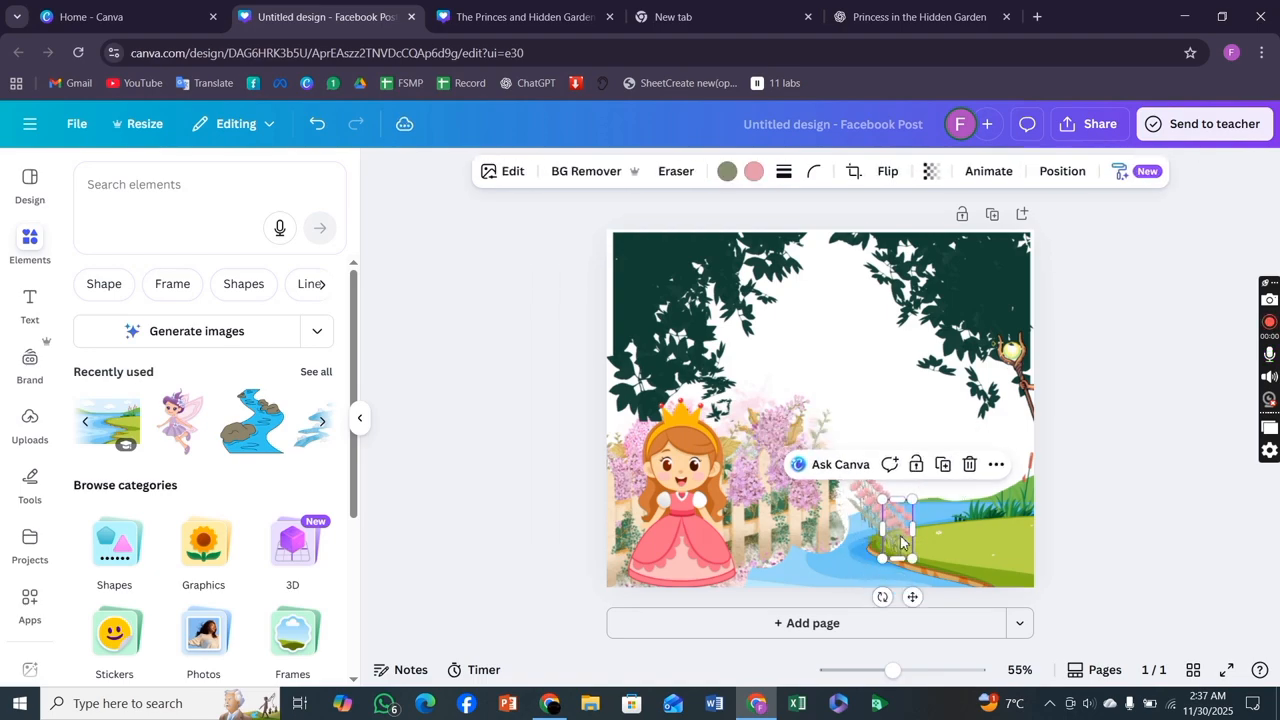
drag(896, 540, 992, 485)
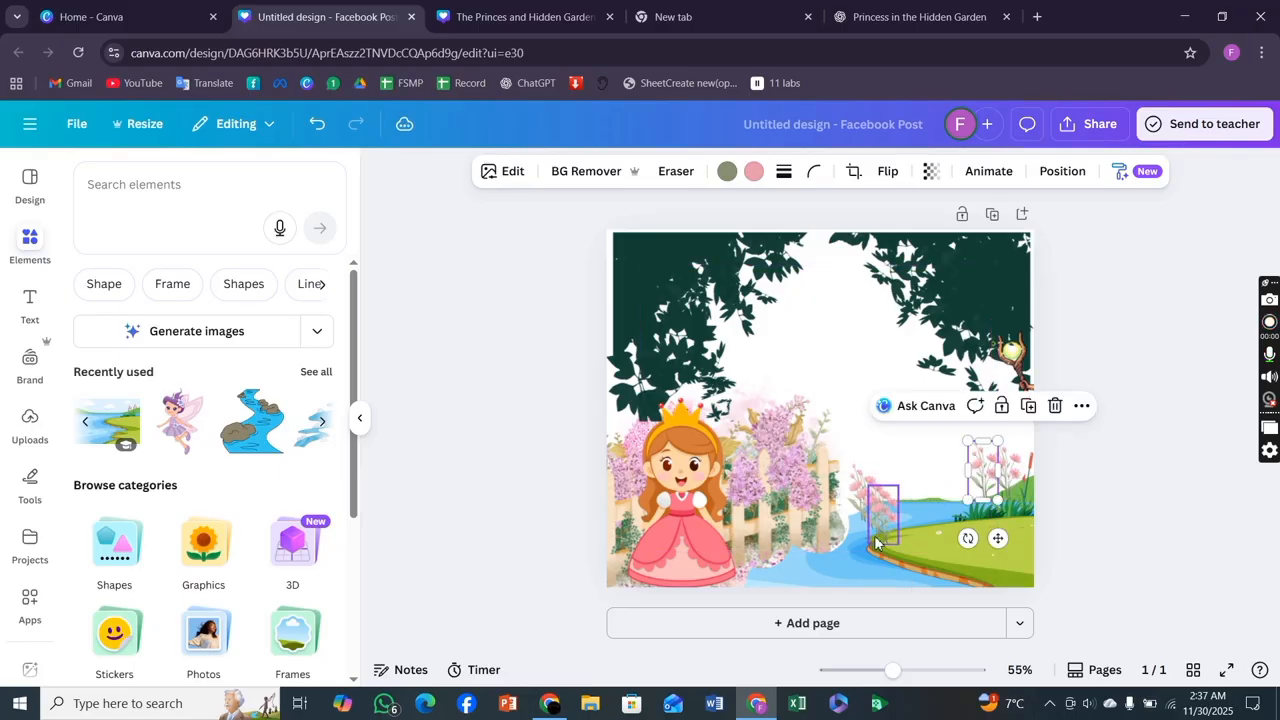
drag(877, 533, 962, 488)
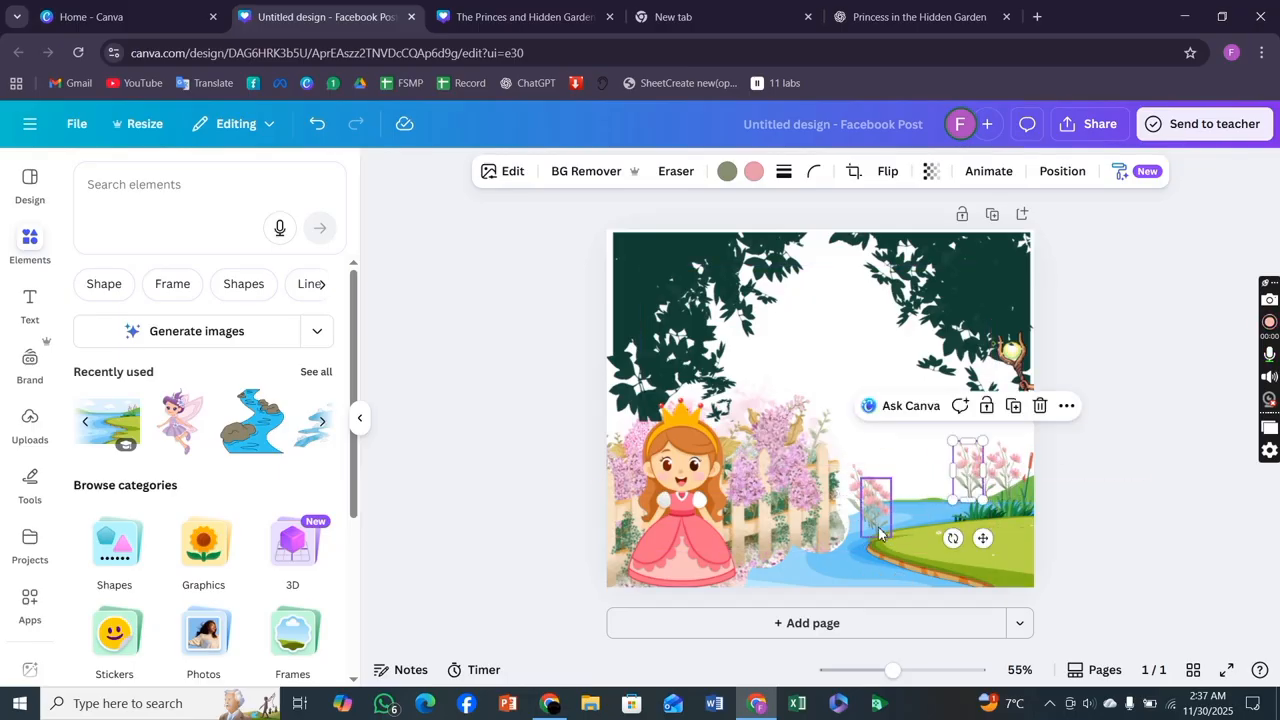
drag(879, 533, 932, 484)
drag(866, 508, 906, 487)
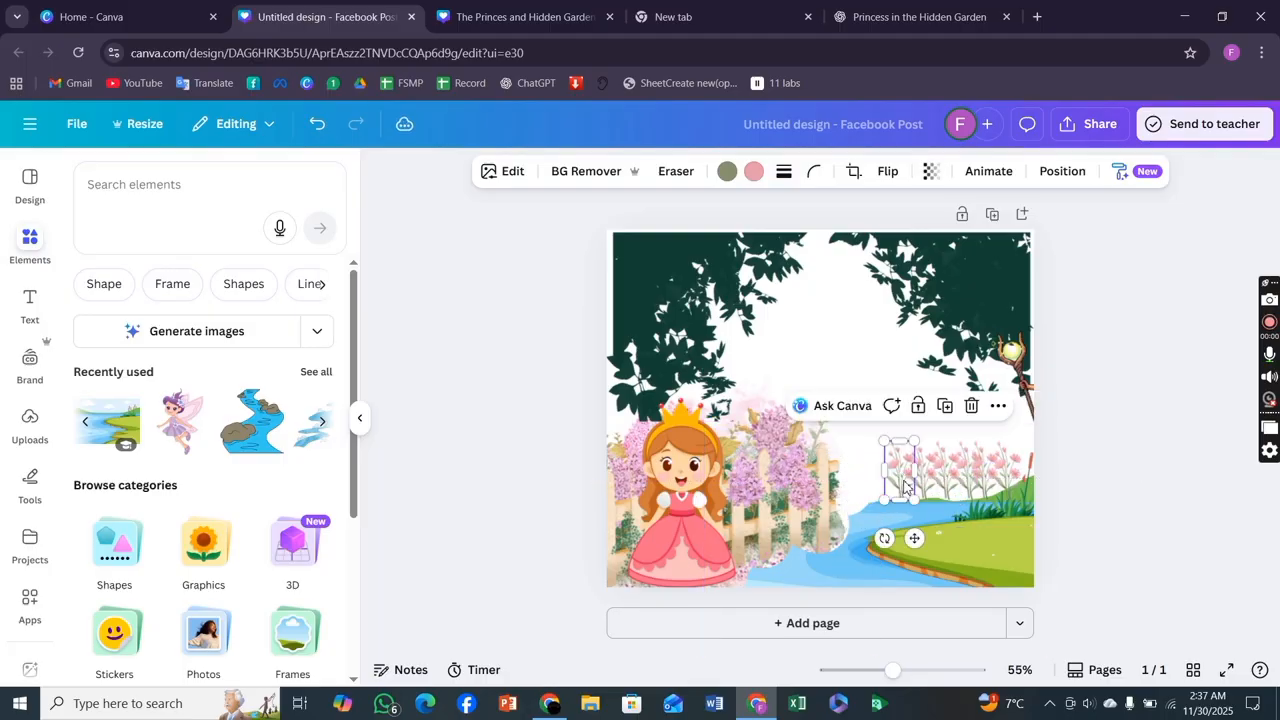
Duplicate one more flower clump and shift the copies to close the gaps in the row along the bank.
click(947, 412)
click(947, 412)
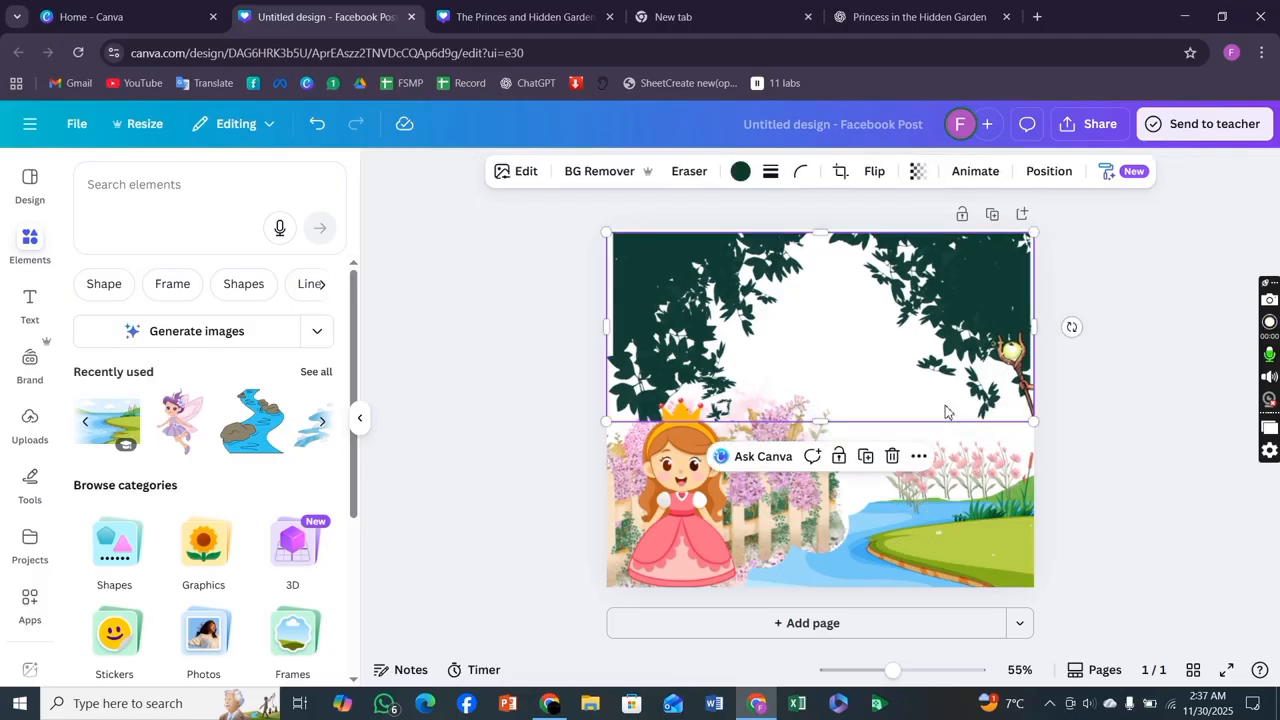
click(897, 497)
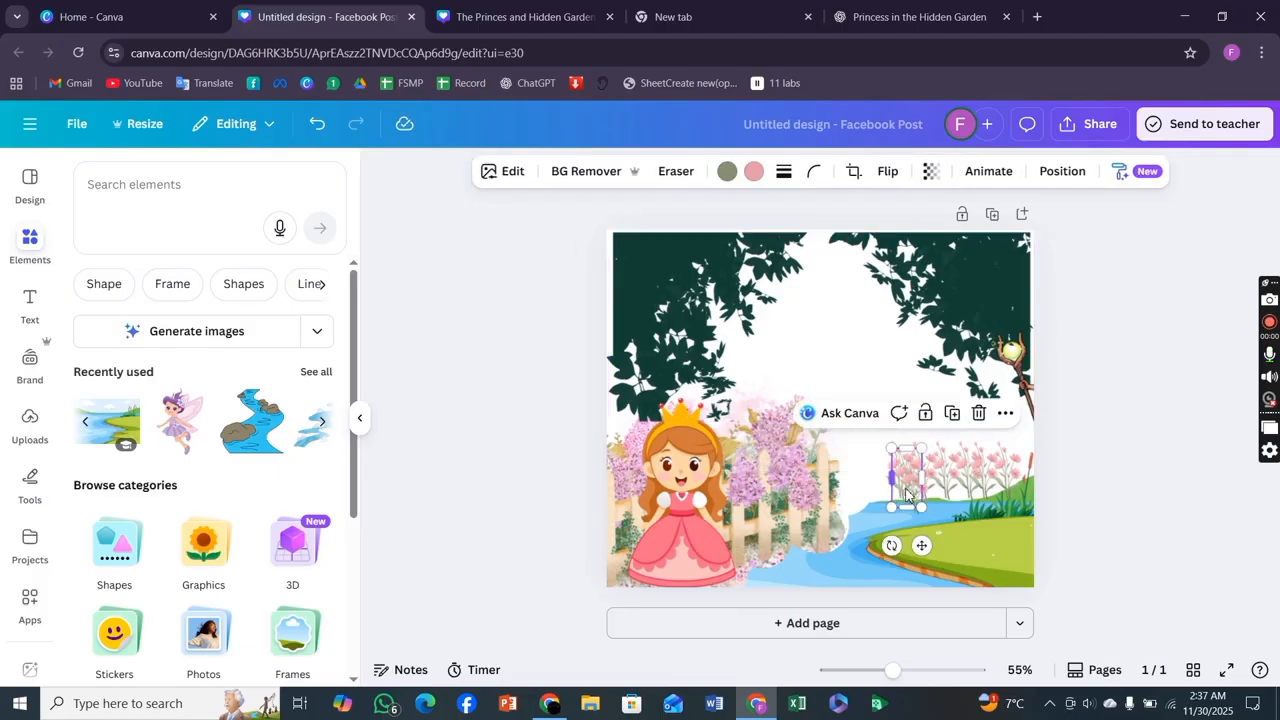
drag(913, 490, 882, 490)
mouse_move(863, 485)
mouse_down()
mouse_move(896, 488)
mouse_move(875, 478)
mouse_up()
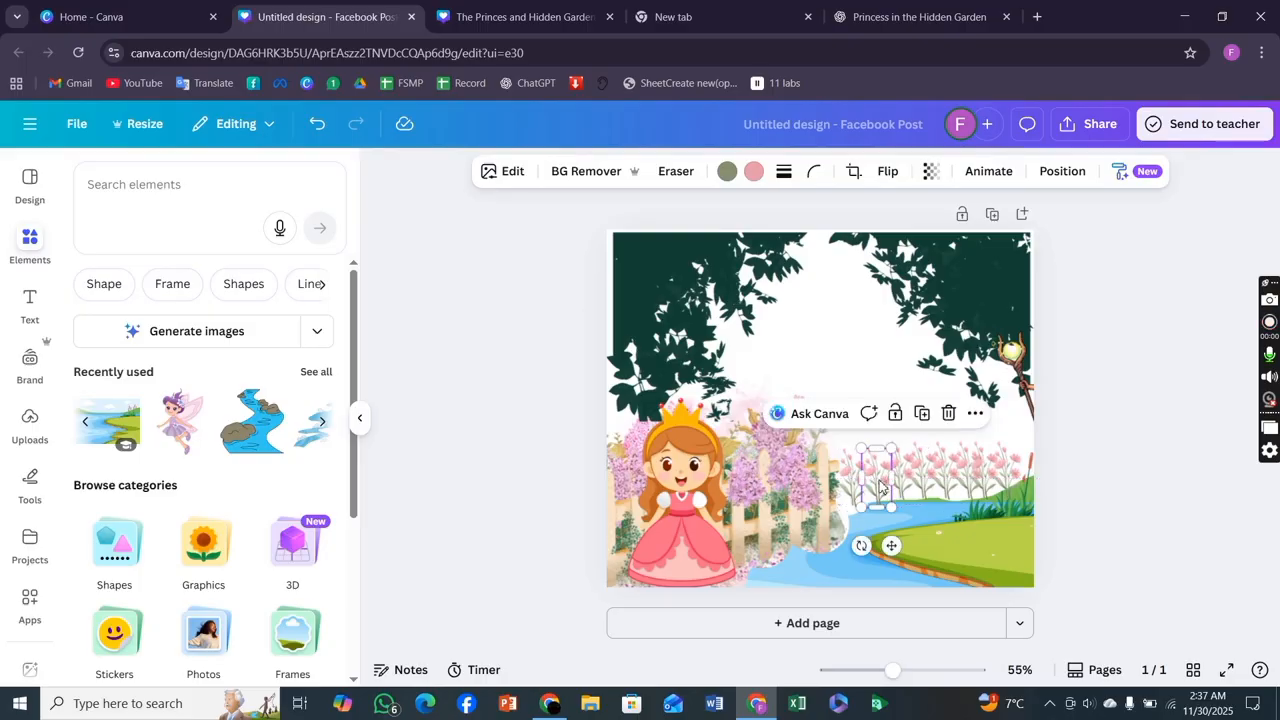
Move the fairy back onto the page above the row of flowers.
click(1095, 530)
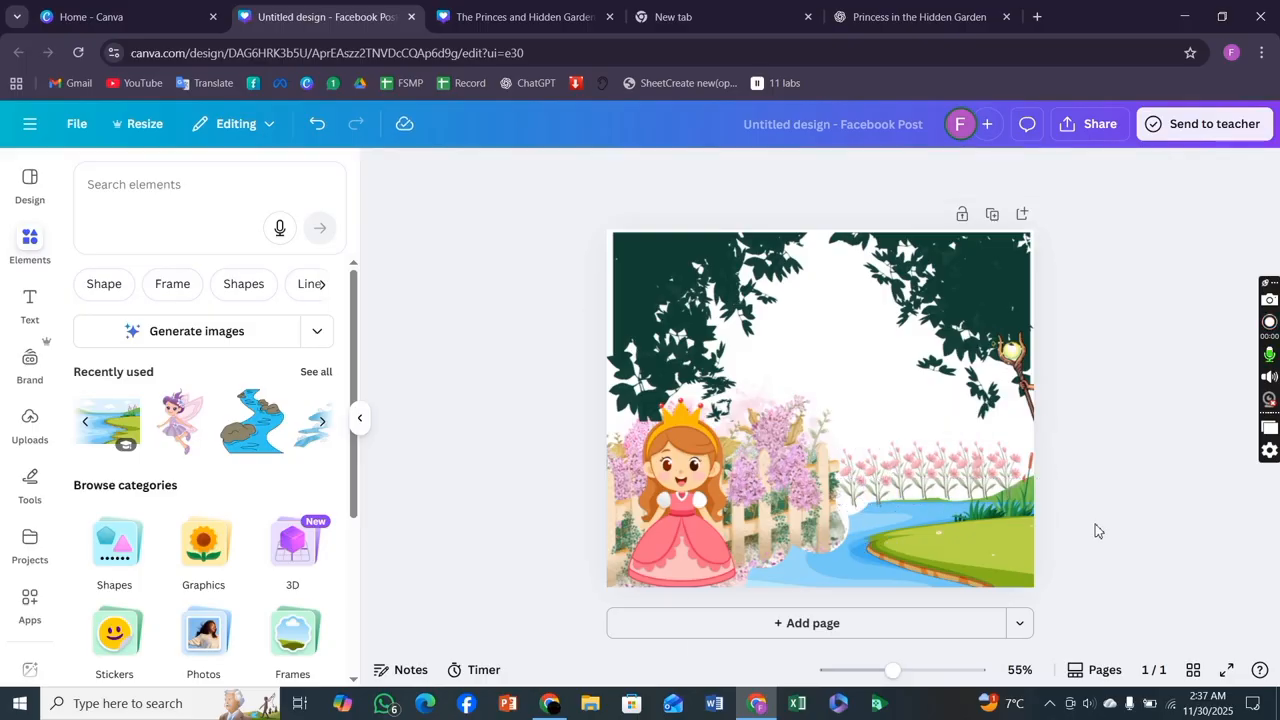
drag(1034, 394, 865, 406)
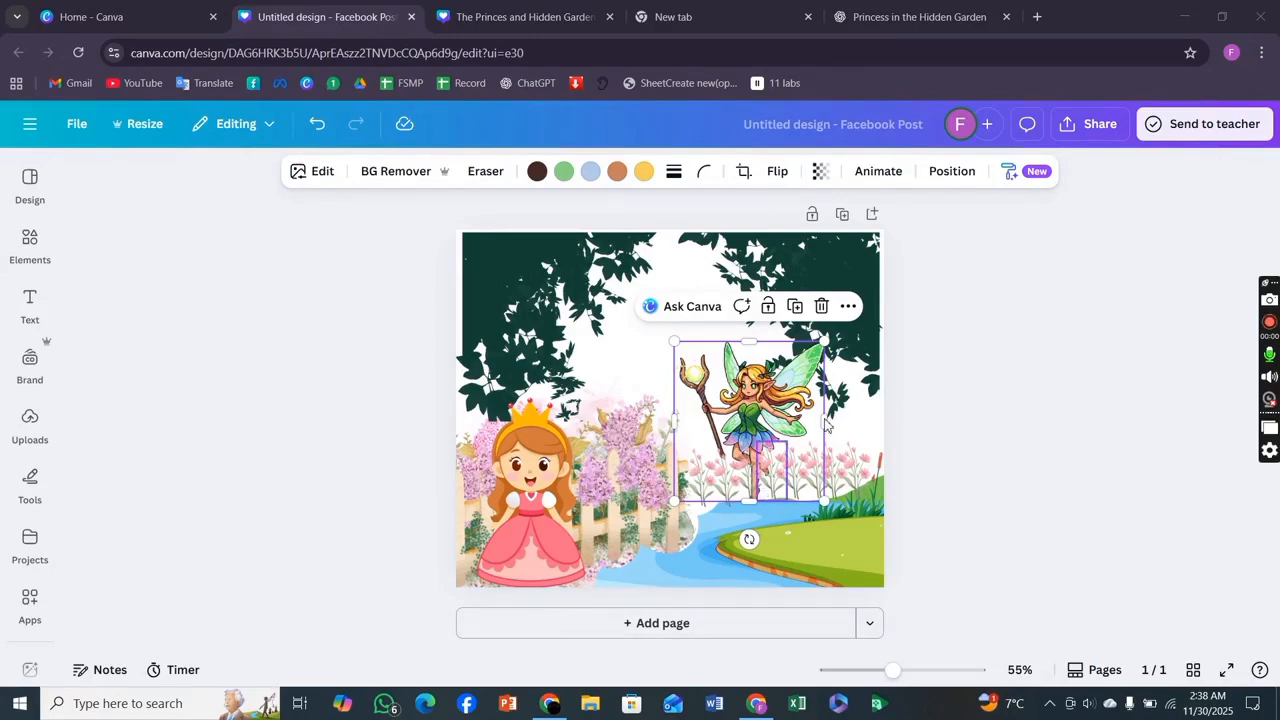
Bring the fairy to the top of the layer order so it sits above the flower clumps.
click(953, 172)
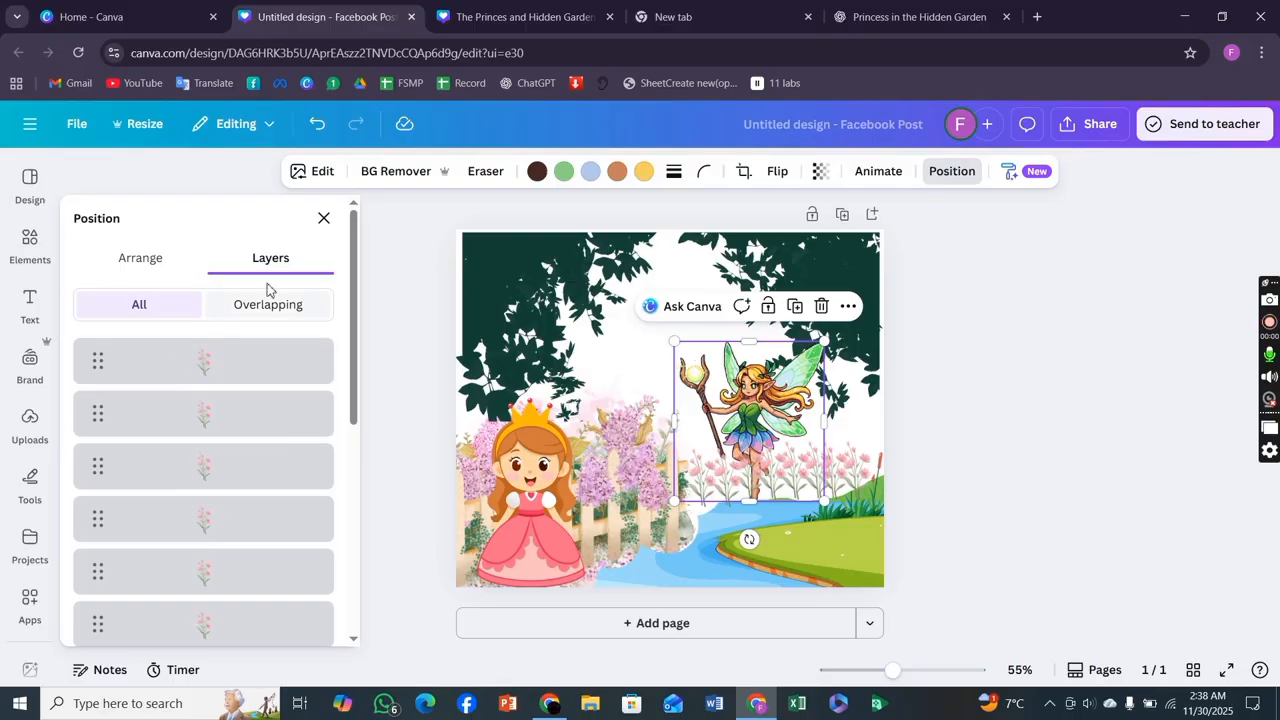
click(129, 263)
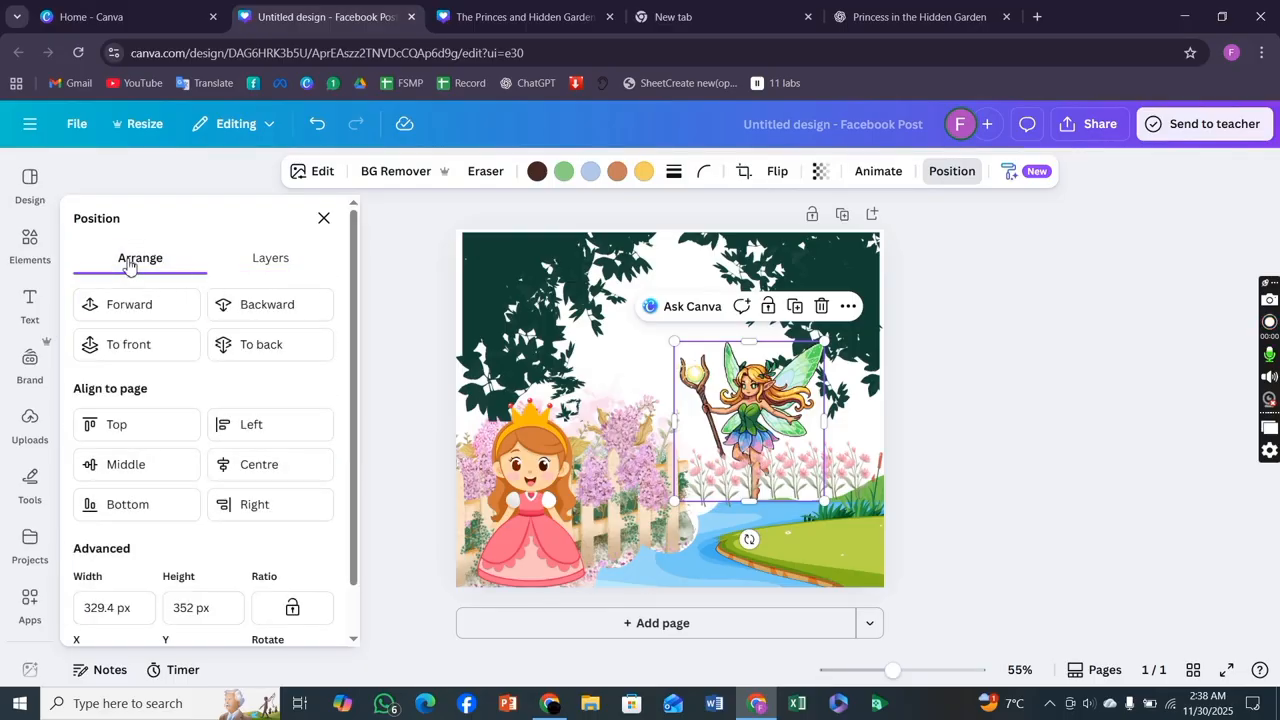
click(246, 262)
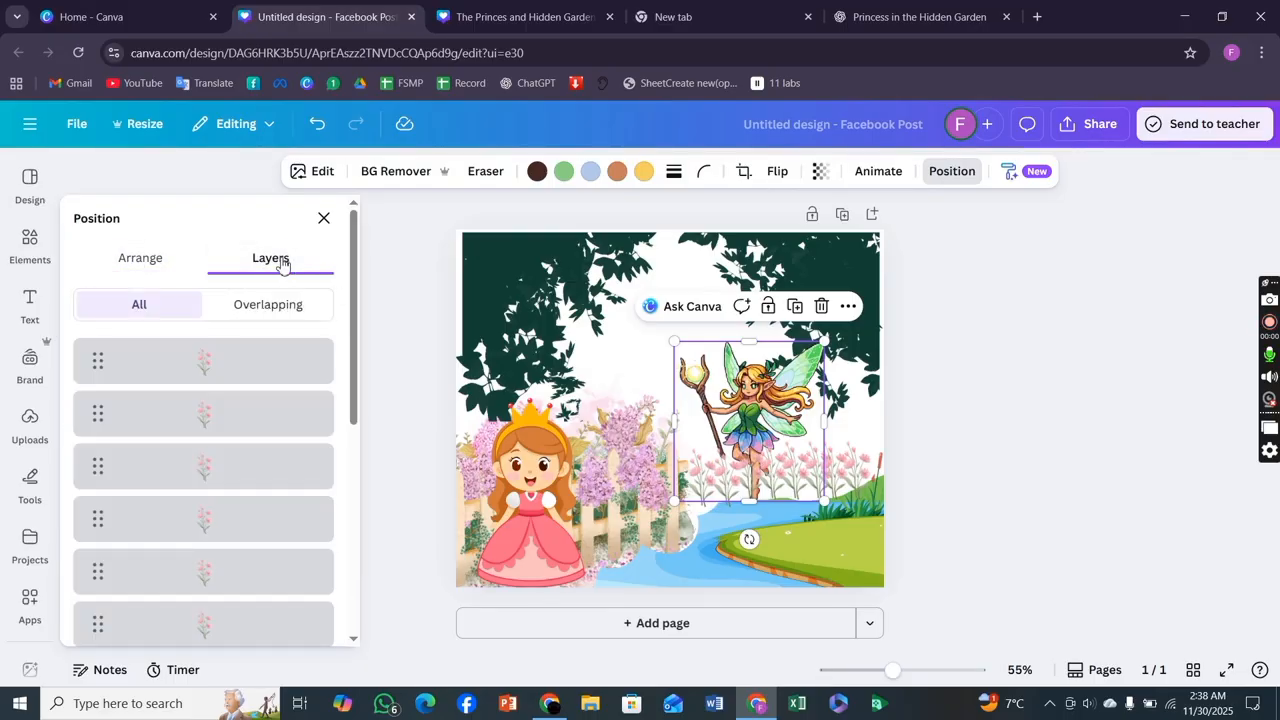
scroll(214, 586, down, 5)
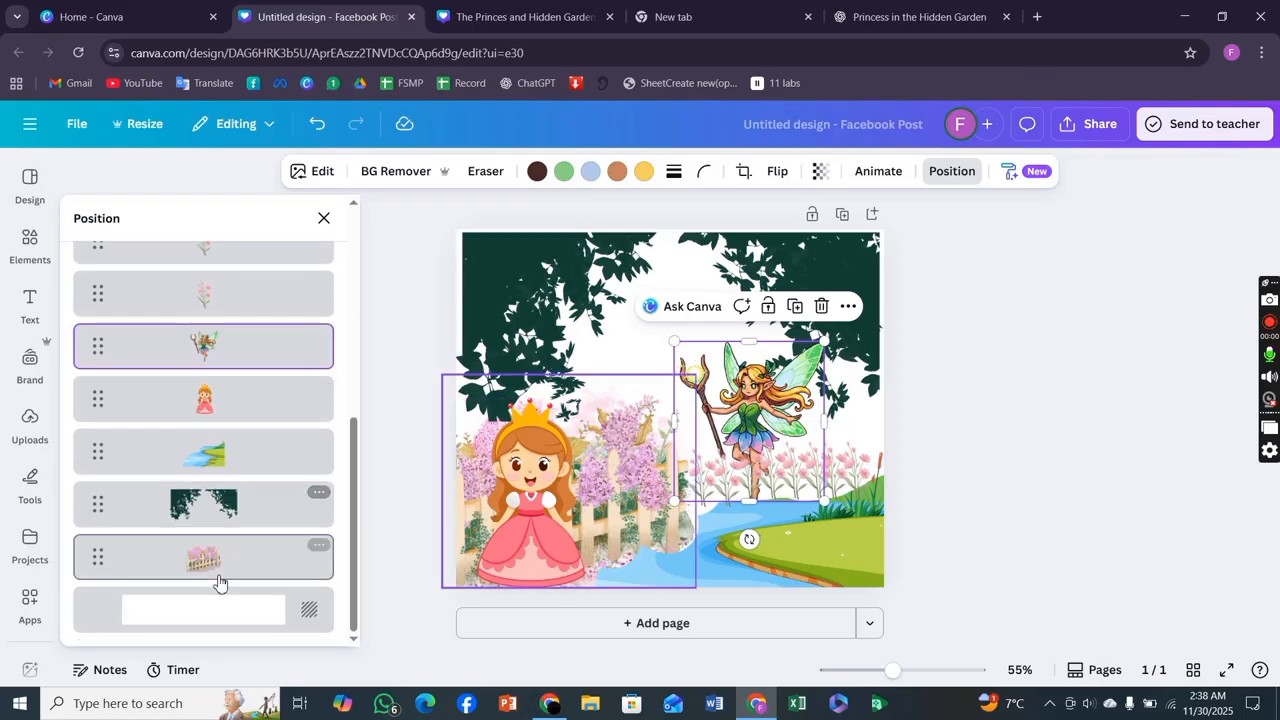
scroll(219, 581, up, 1)
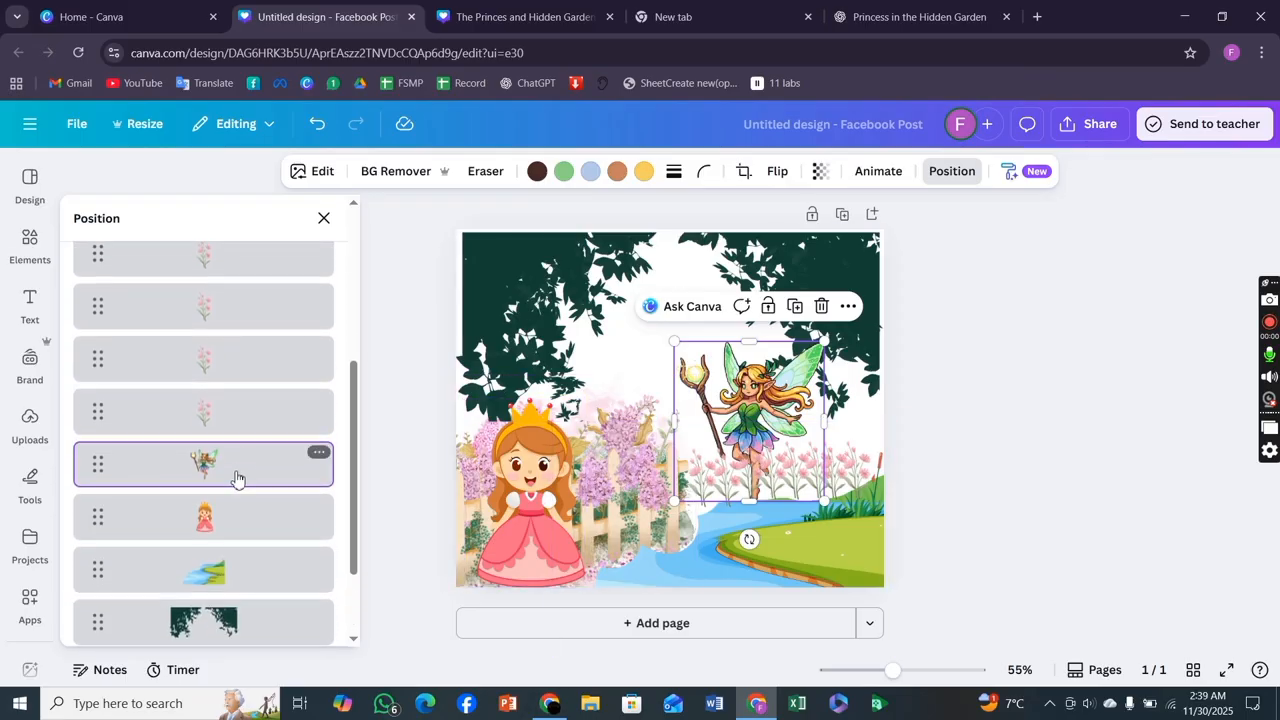
drag(237, 479, 237, 349)
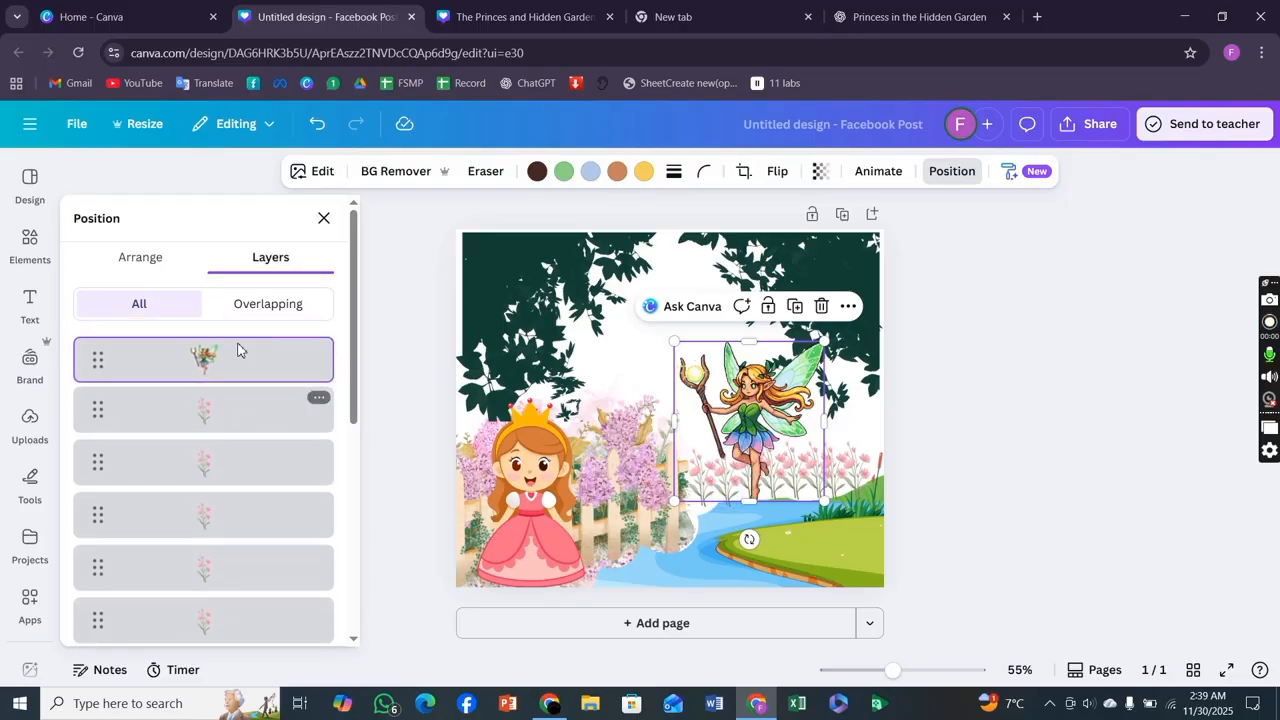
click(391, 449)
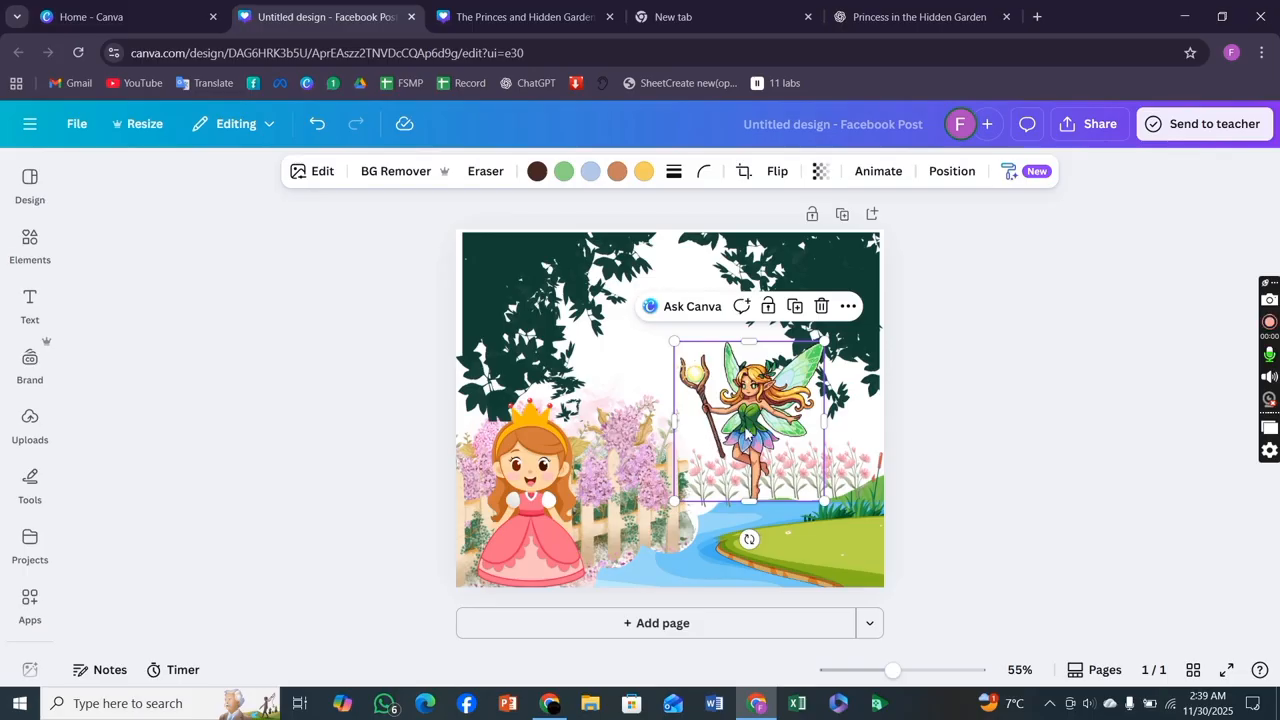
Move the fairy slightly lower and shrink it a little above the riverbank flowers.
drag(749, 420, 772, 440)
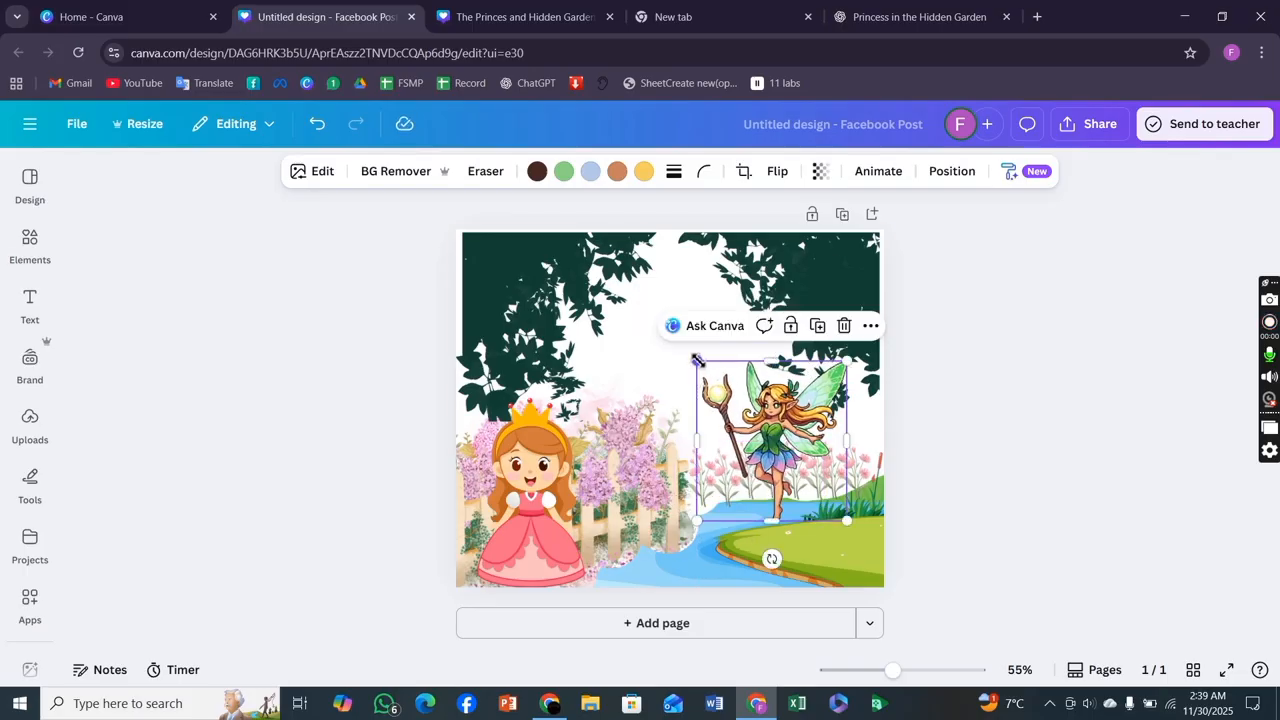
drag(697, 360, 711, 376)
drag(772, 462, 766, 454)
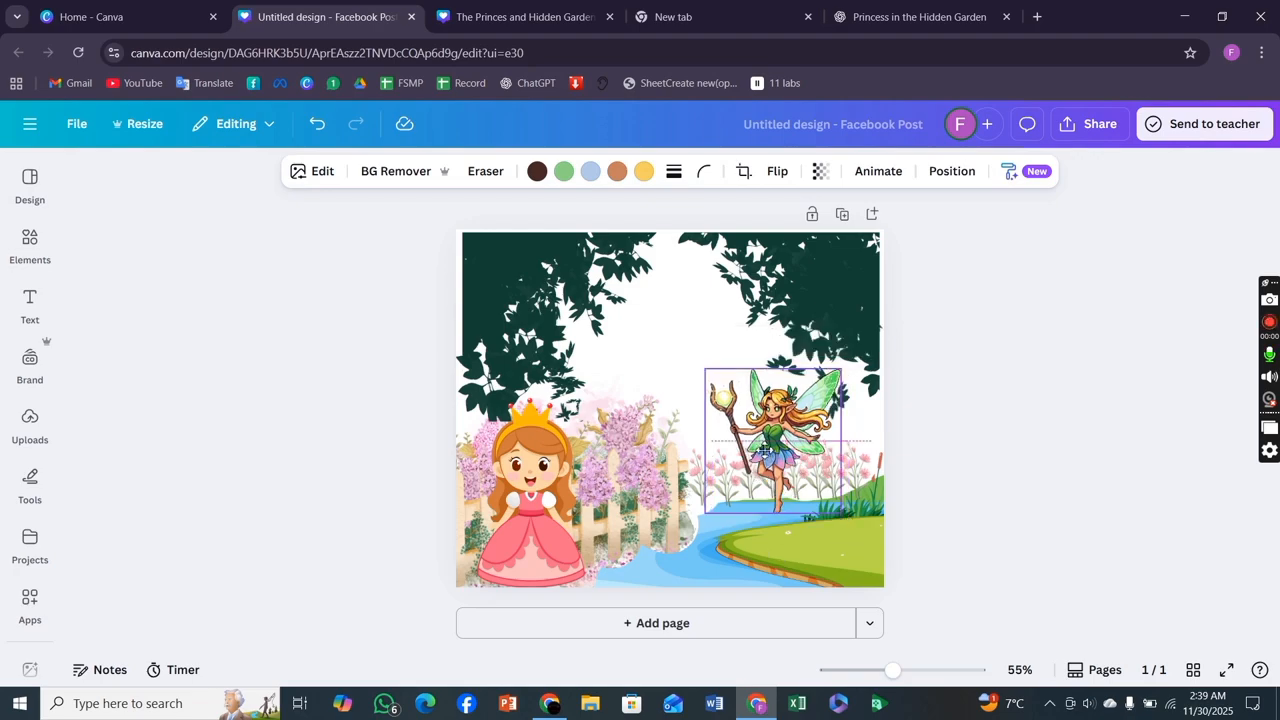
Add a heading reading "The Princes And Hidden Garden".
click(30, 300)
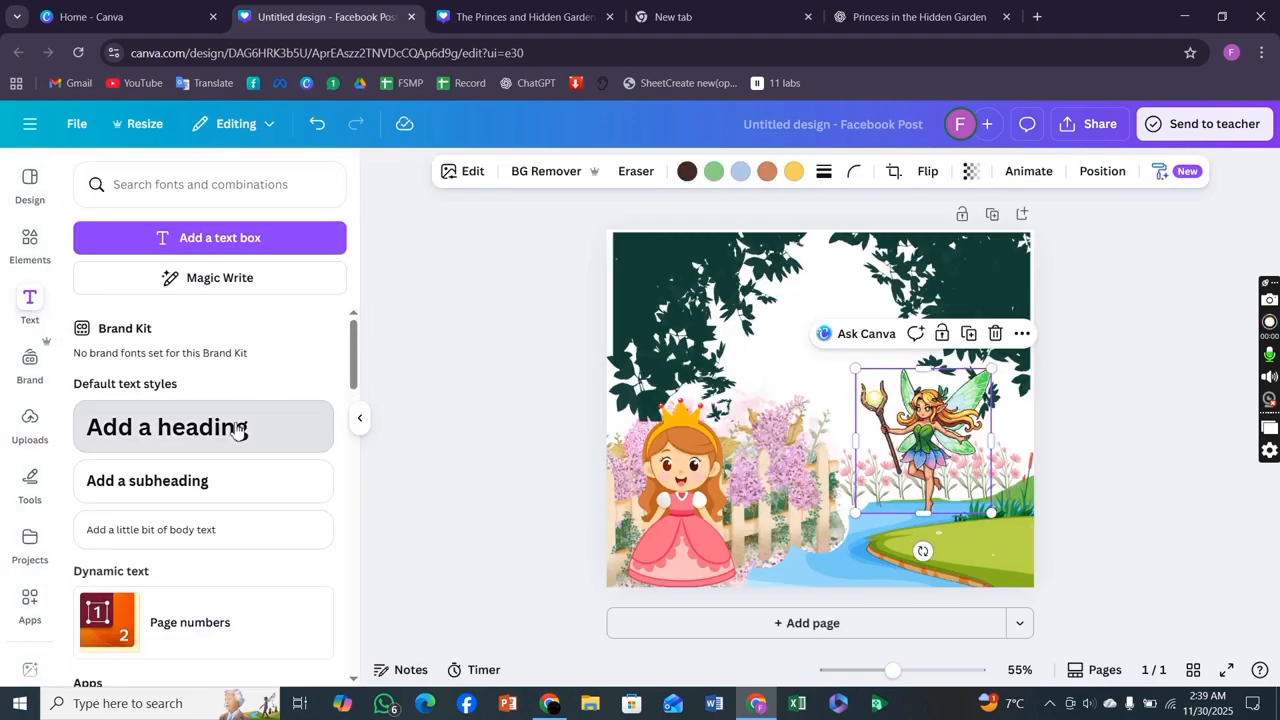
click(240, 430)
key(BackSpace)
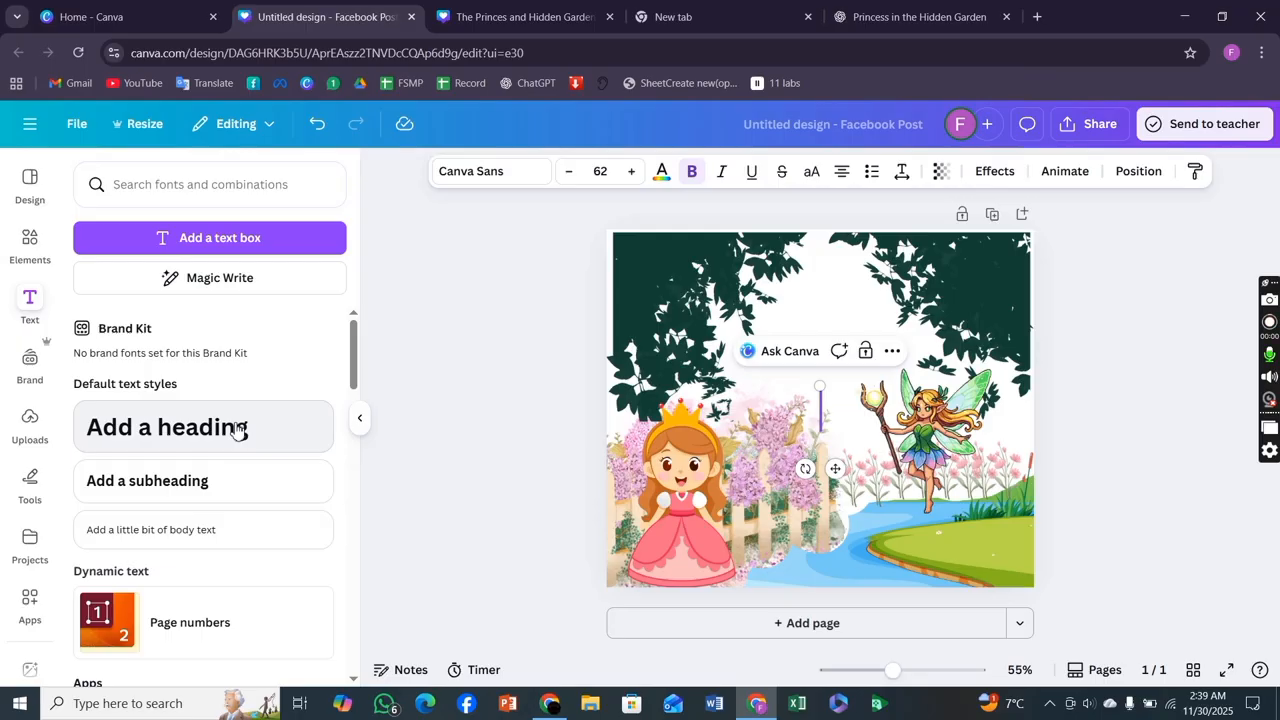
text(T)
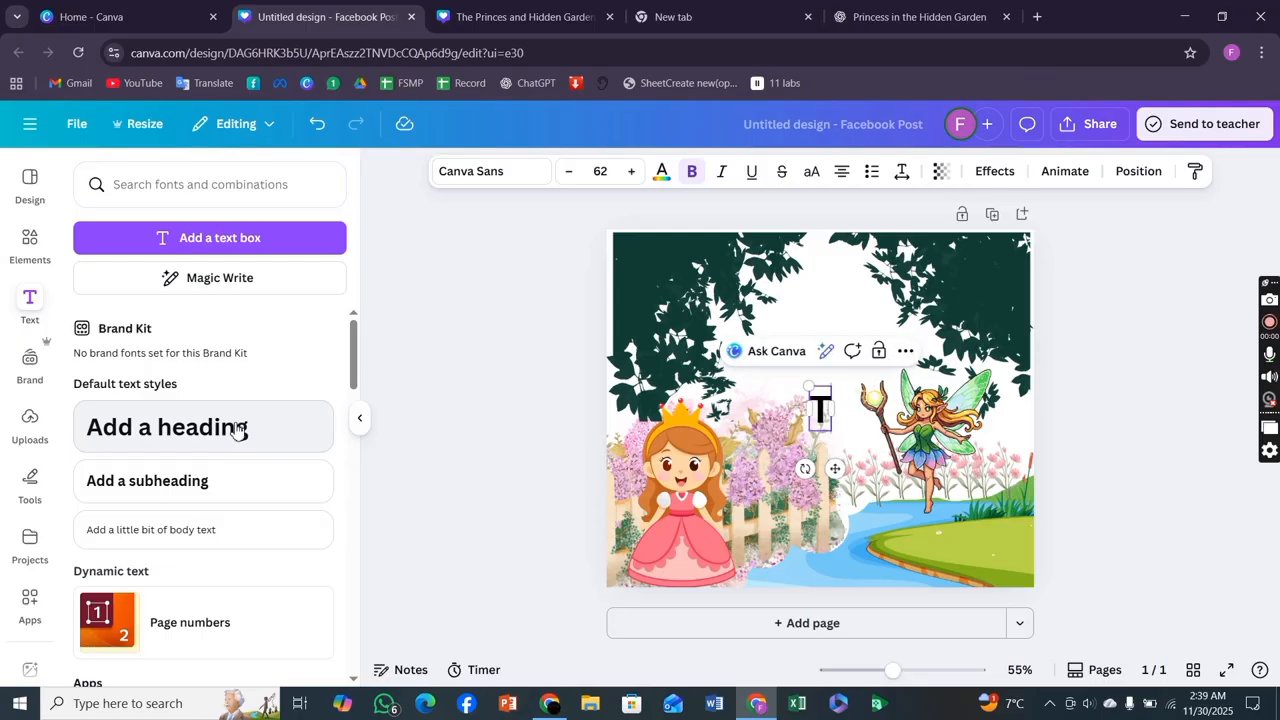
text(he P)
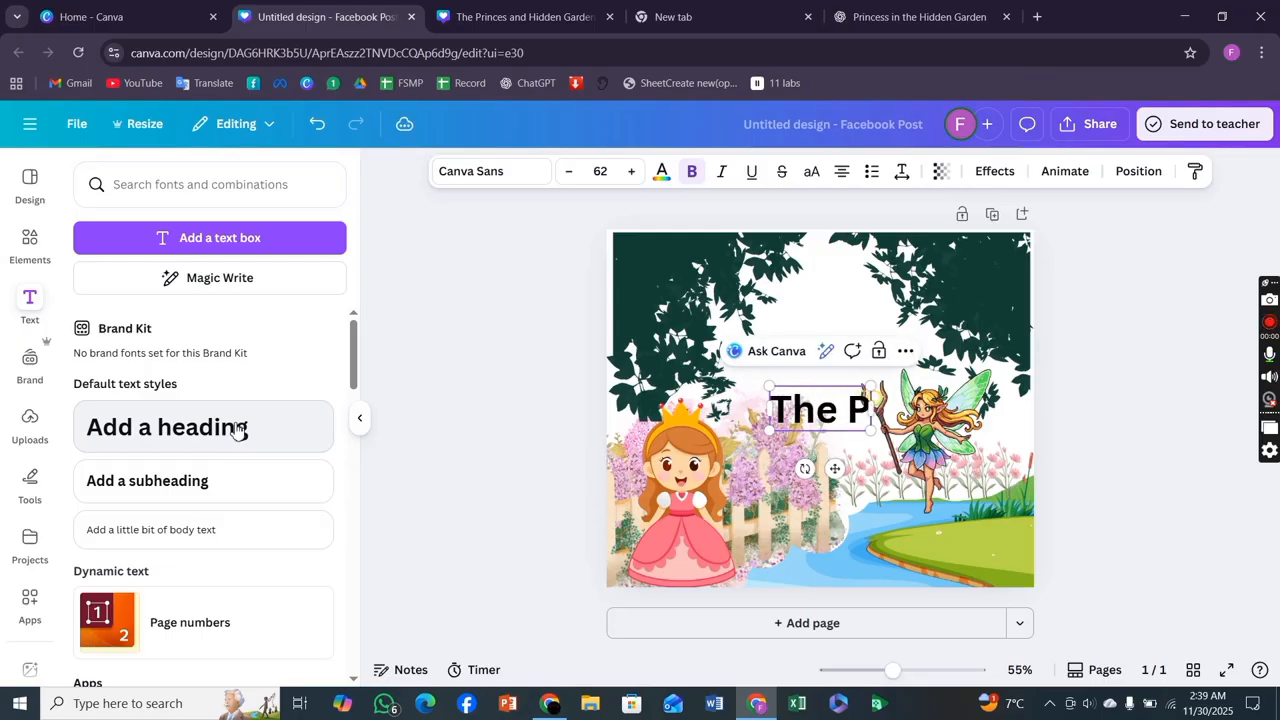
text(rinces)
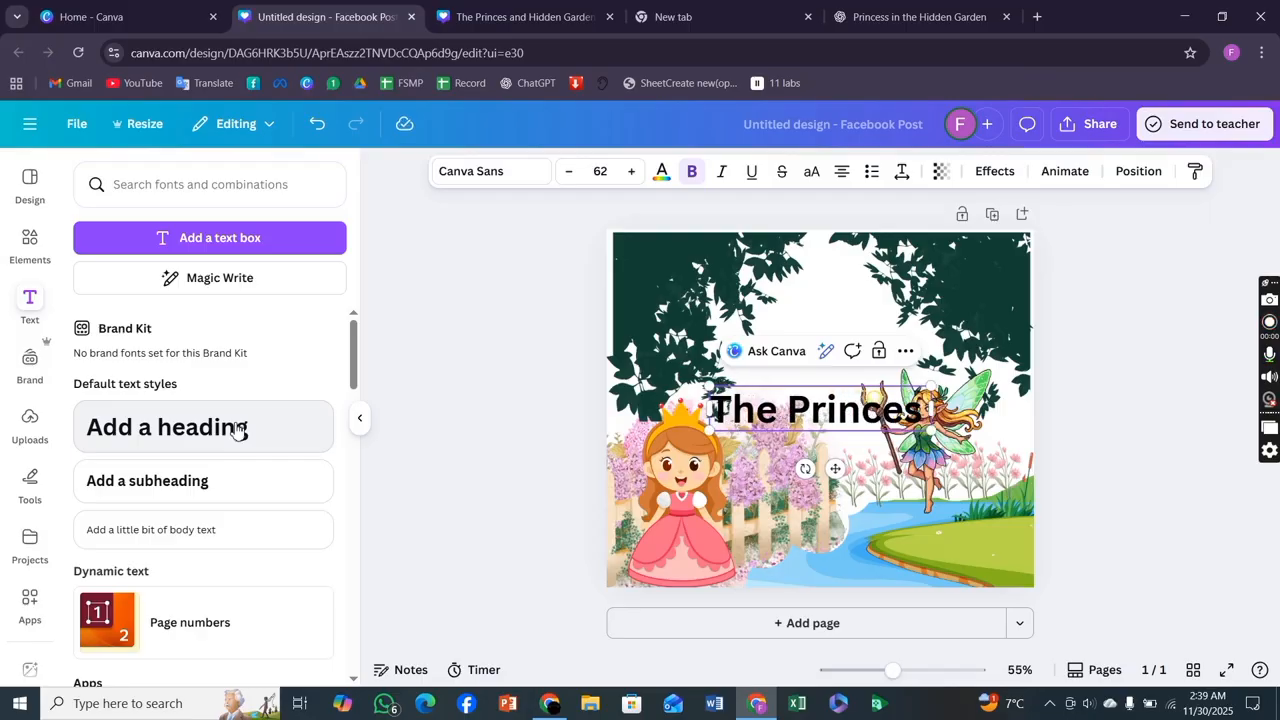
text( AN)
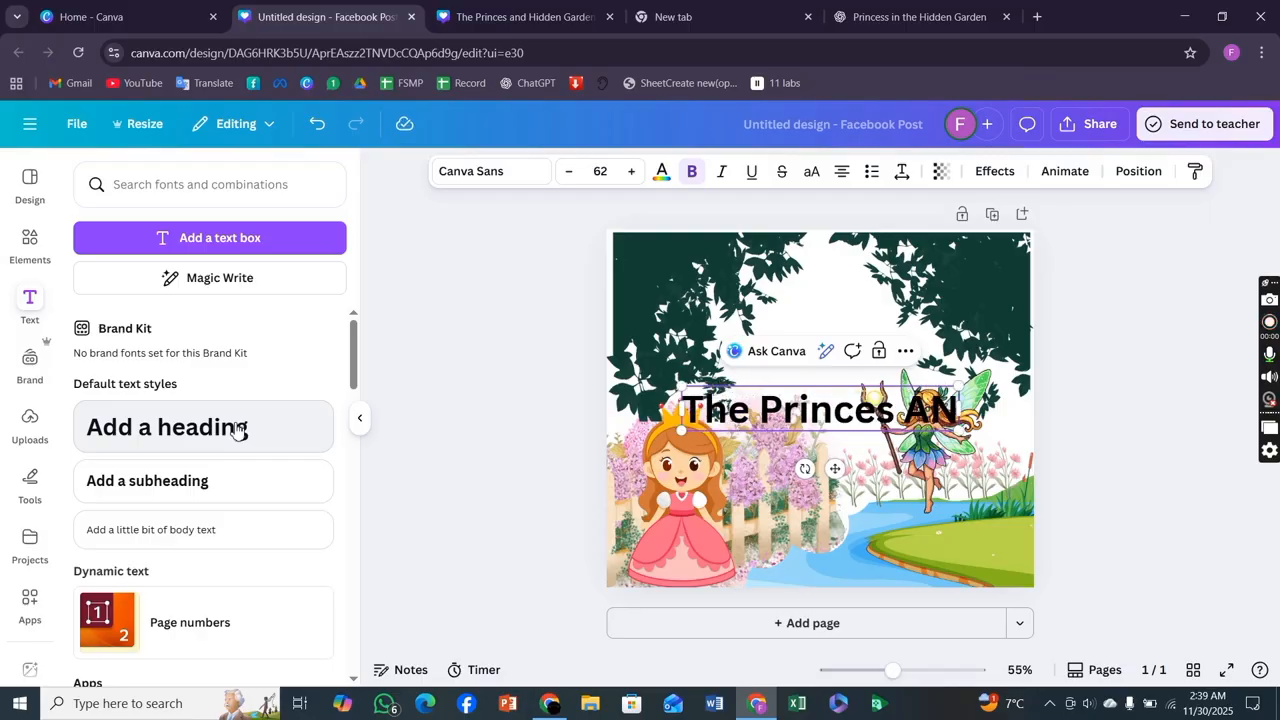
key(BackSpace)
text(nd)
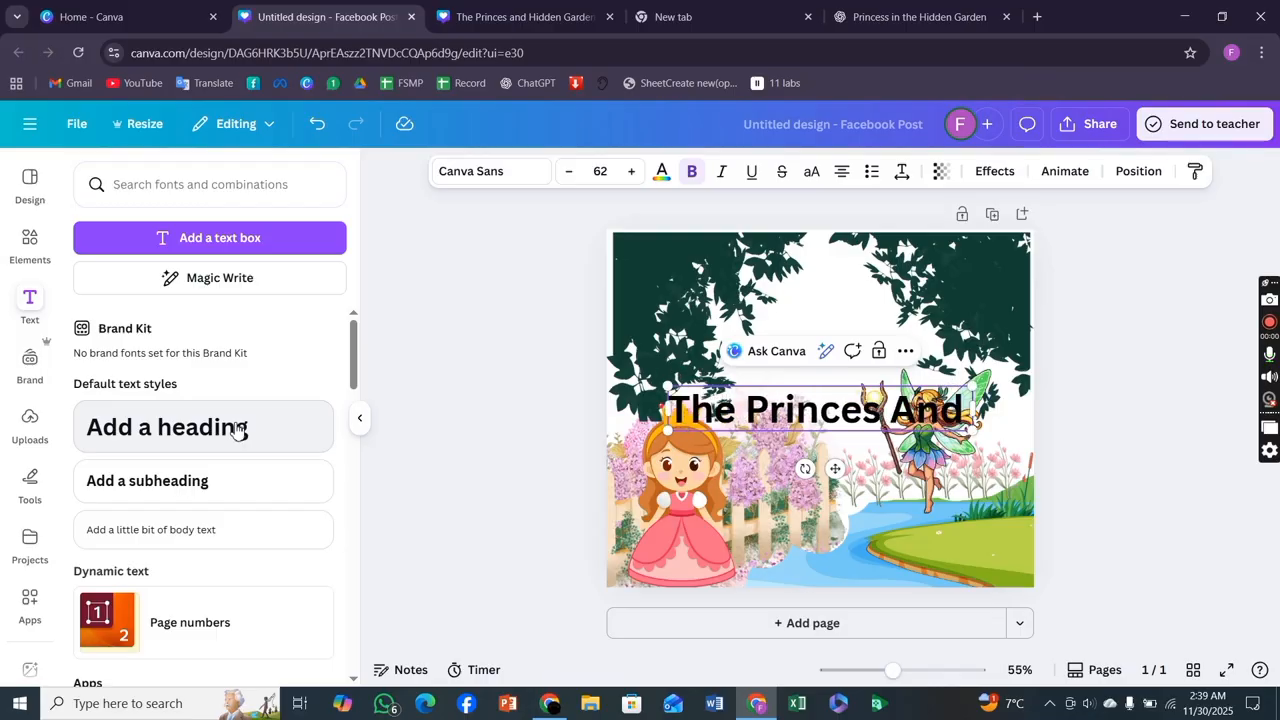
text( H)
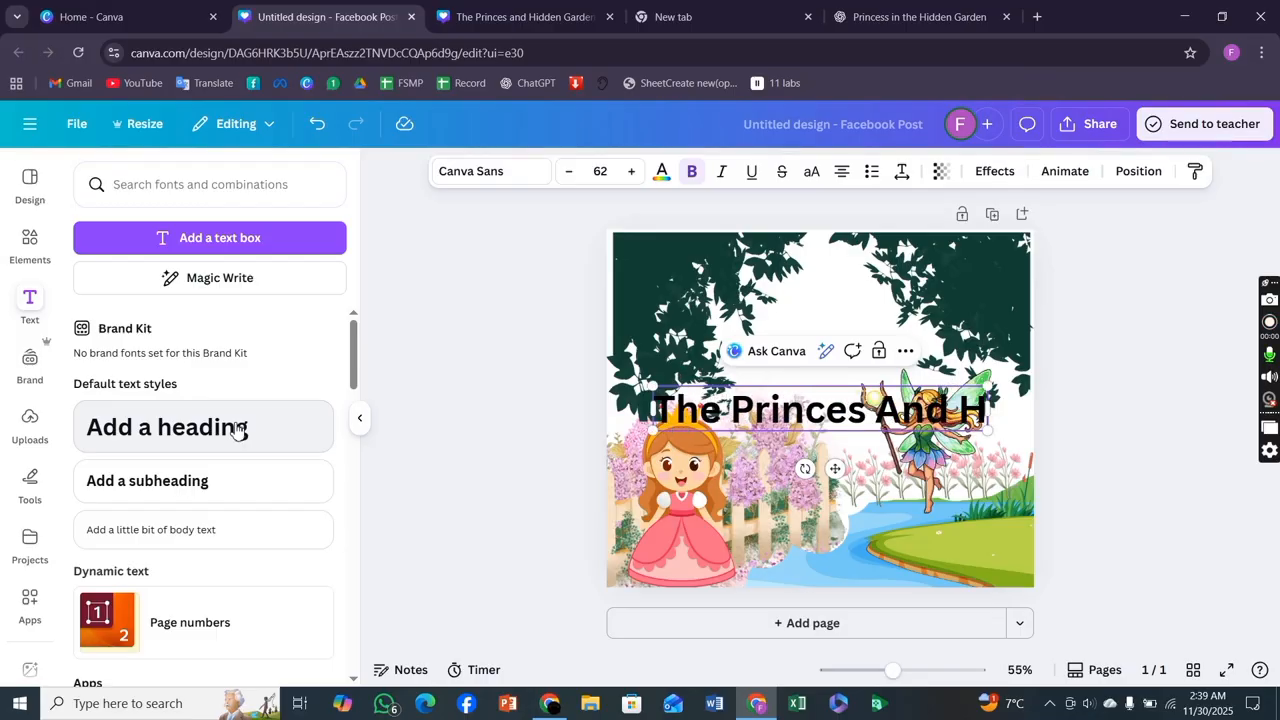
text(iddin)
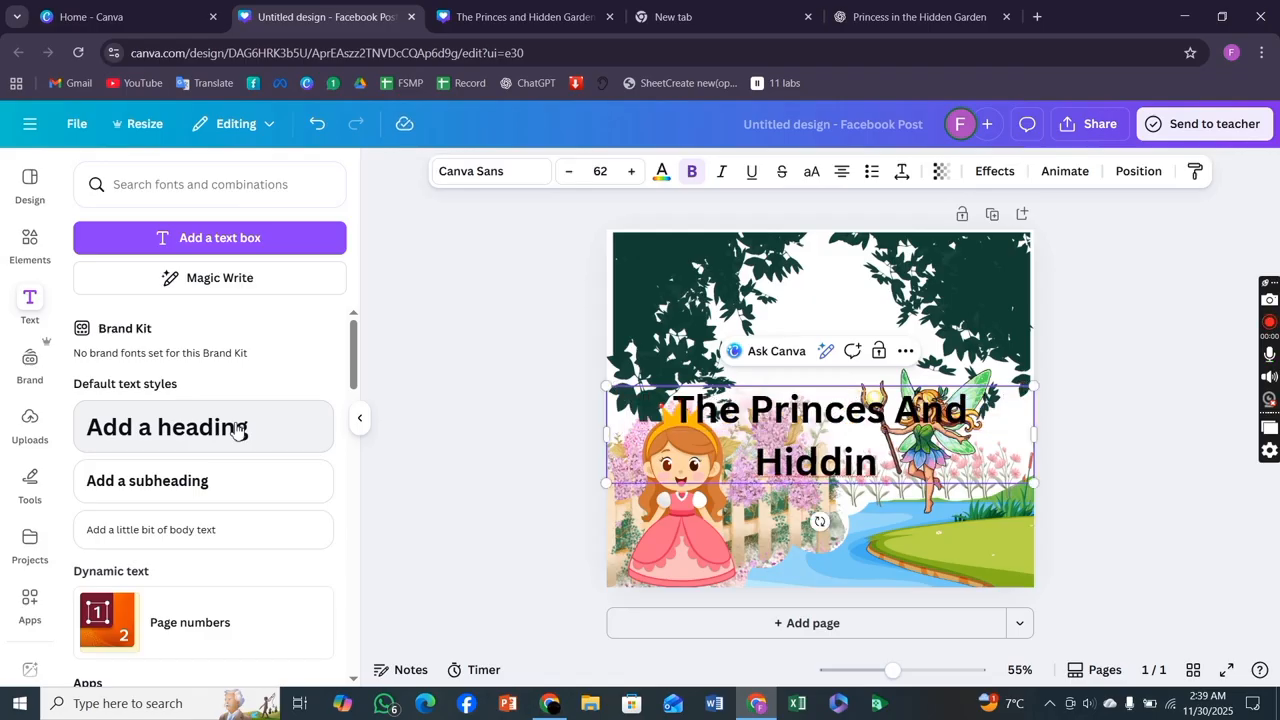
key(BackSpace)
key(BackSpace)
key(BackSpace)
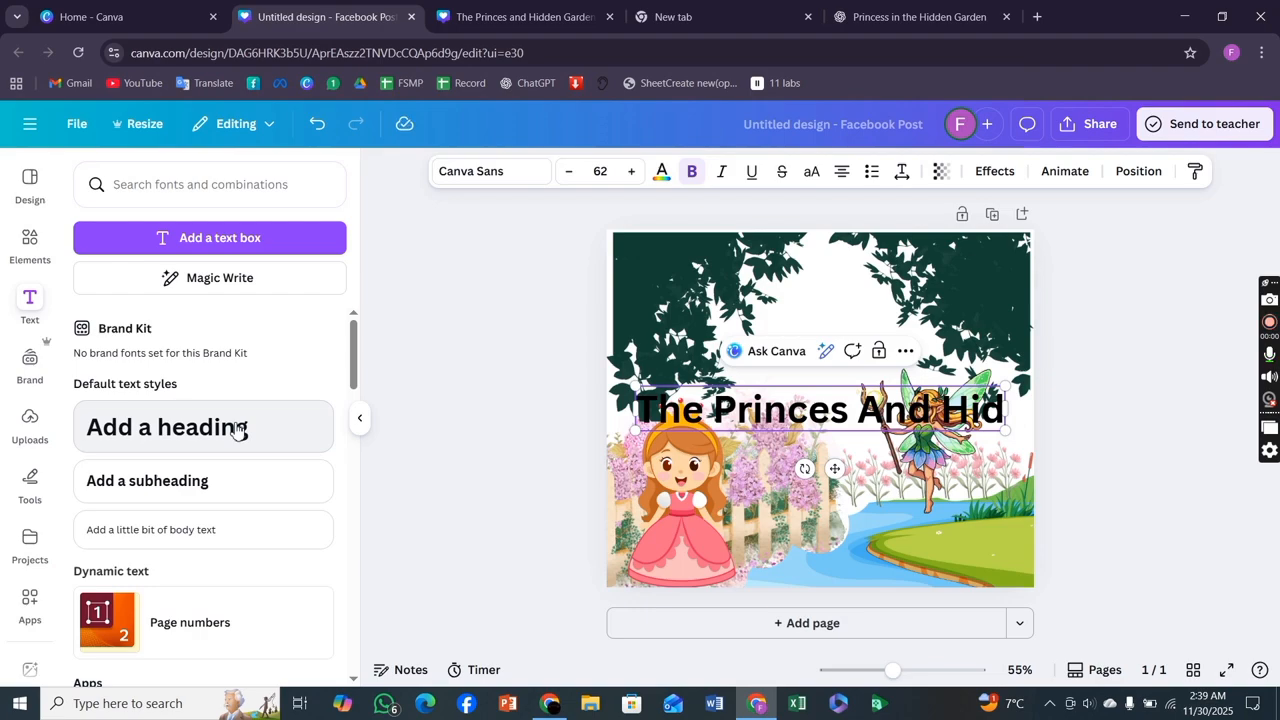
text(den)
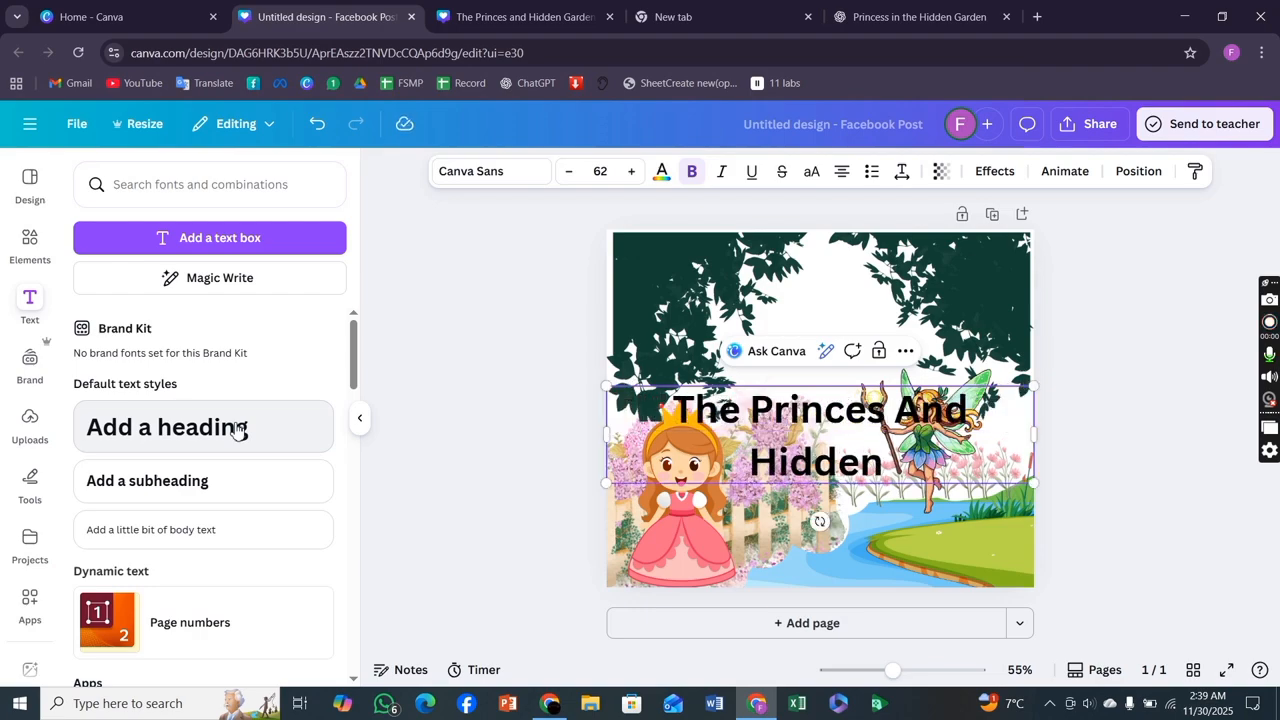
text( Ga)
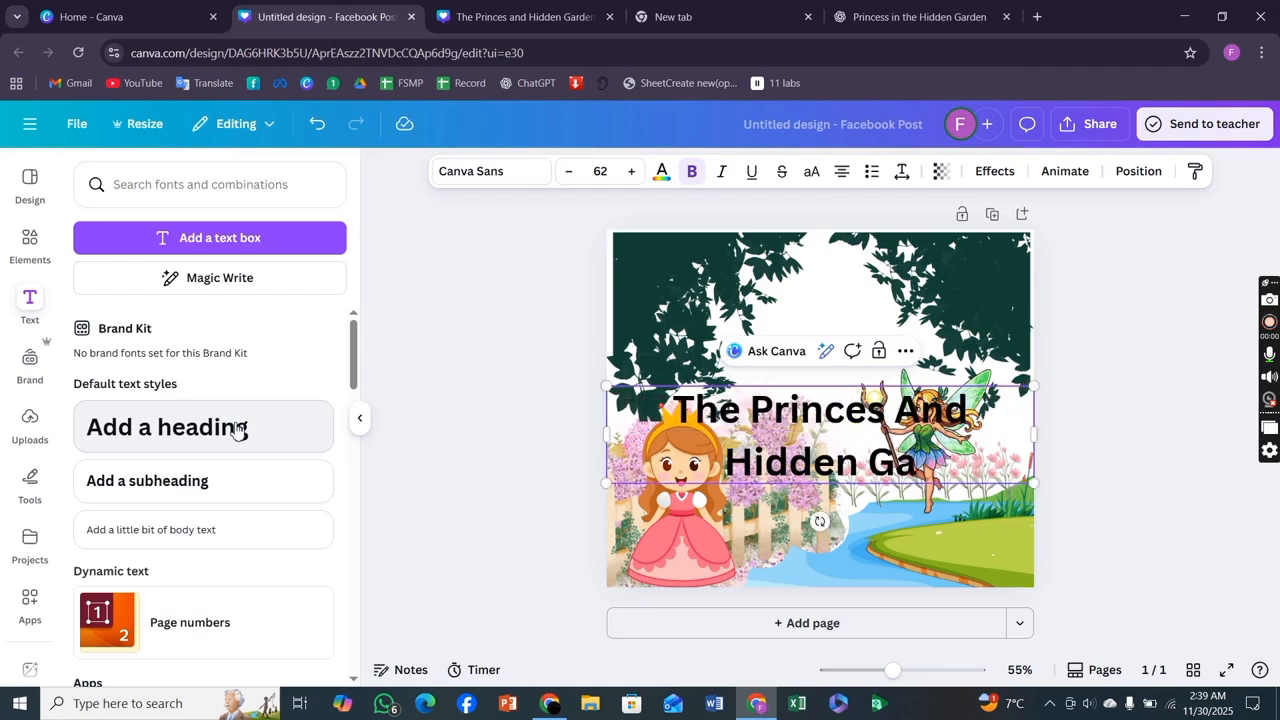
text(rden)
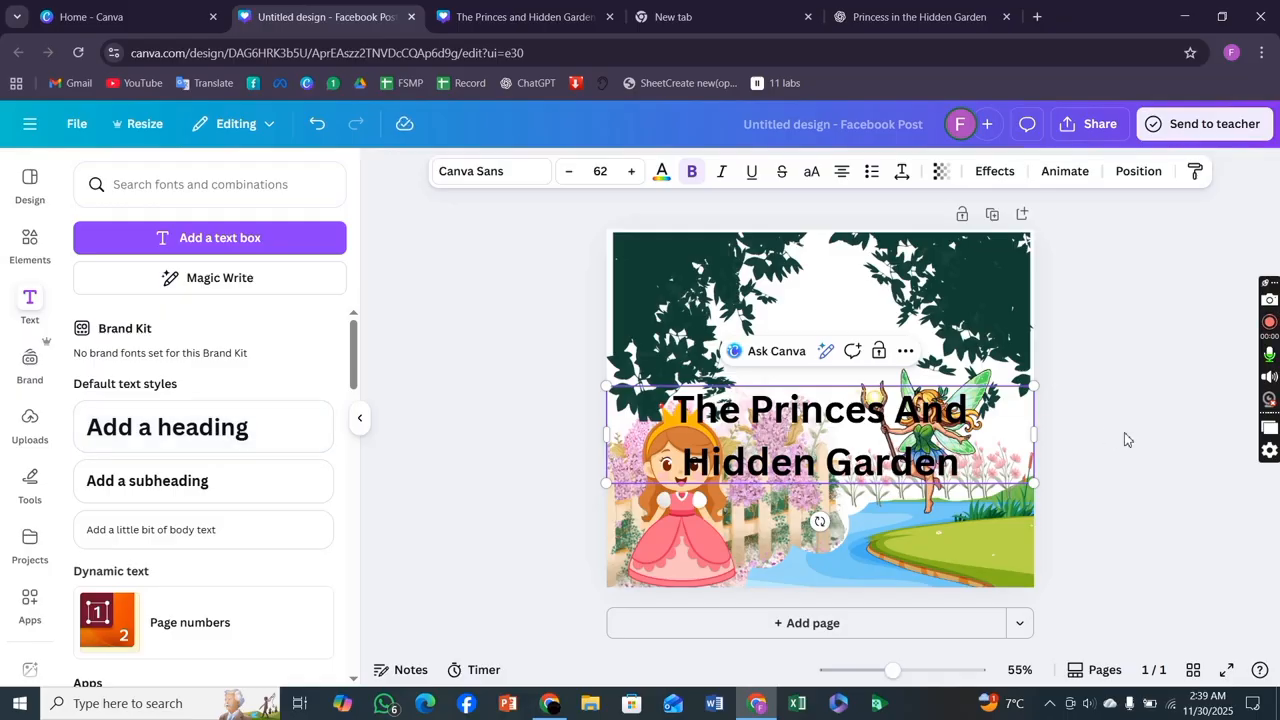
Move the heading up into the foliage at the top and shrink it to font size 40.5.
drag(860, 447, 853, 365)
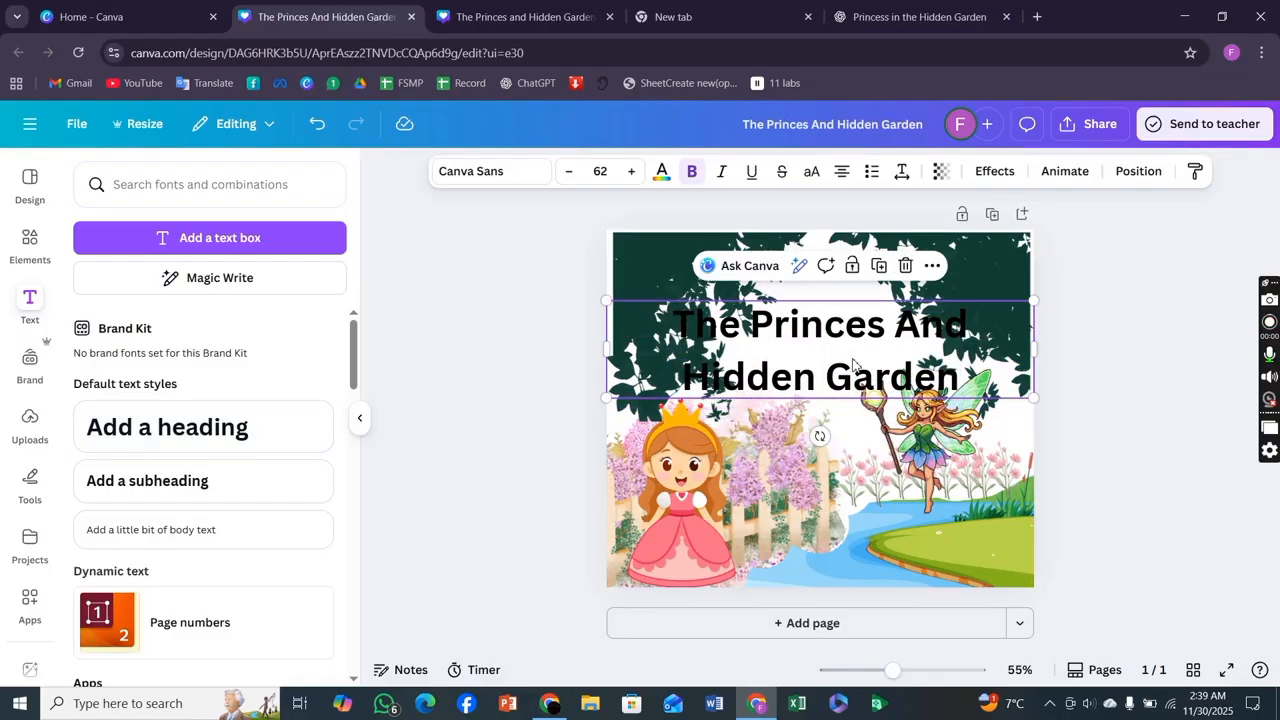
drag(606, 300, 757, 345)
drag(889, 372, 804, 360)
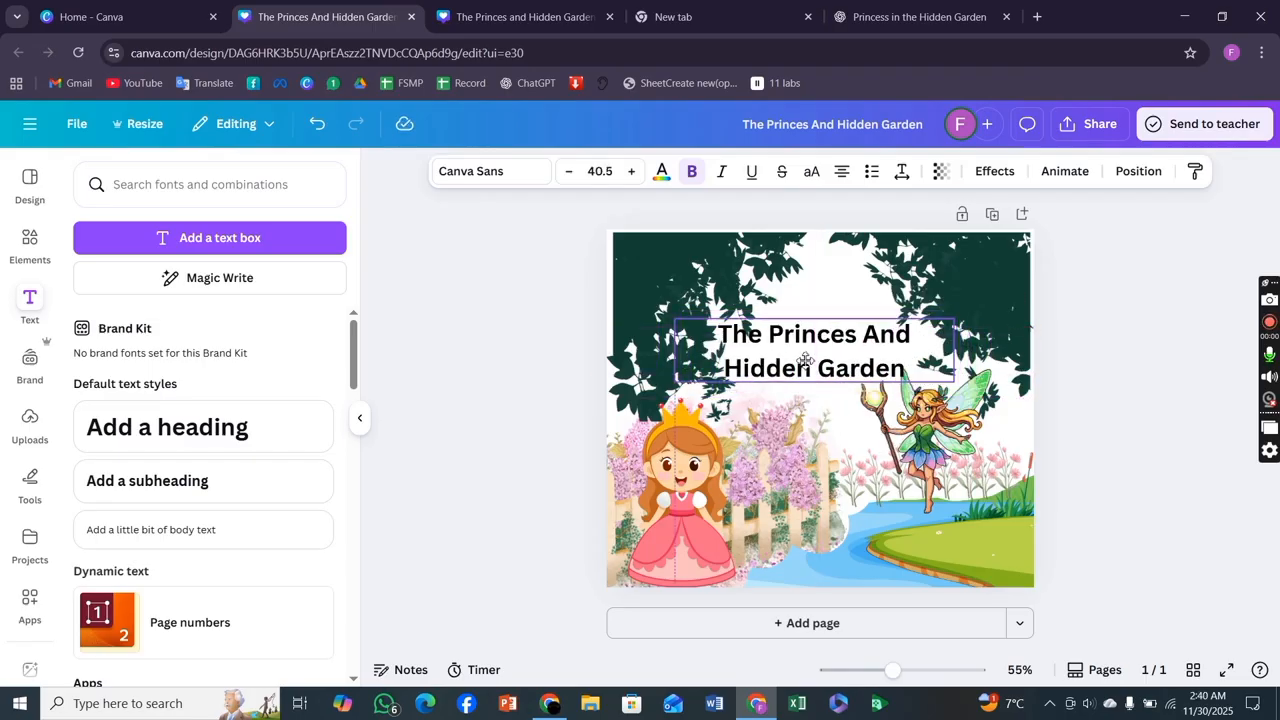
Colour the heading text red.
click(661, 172)
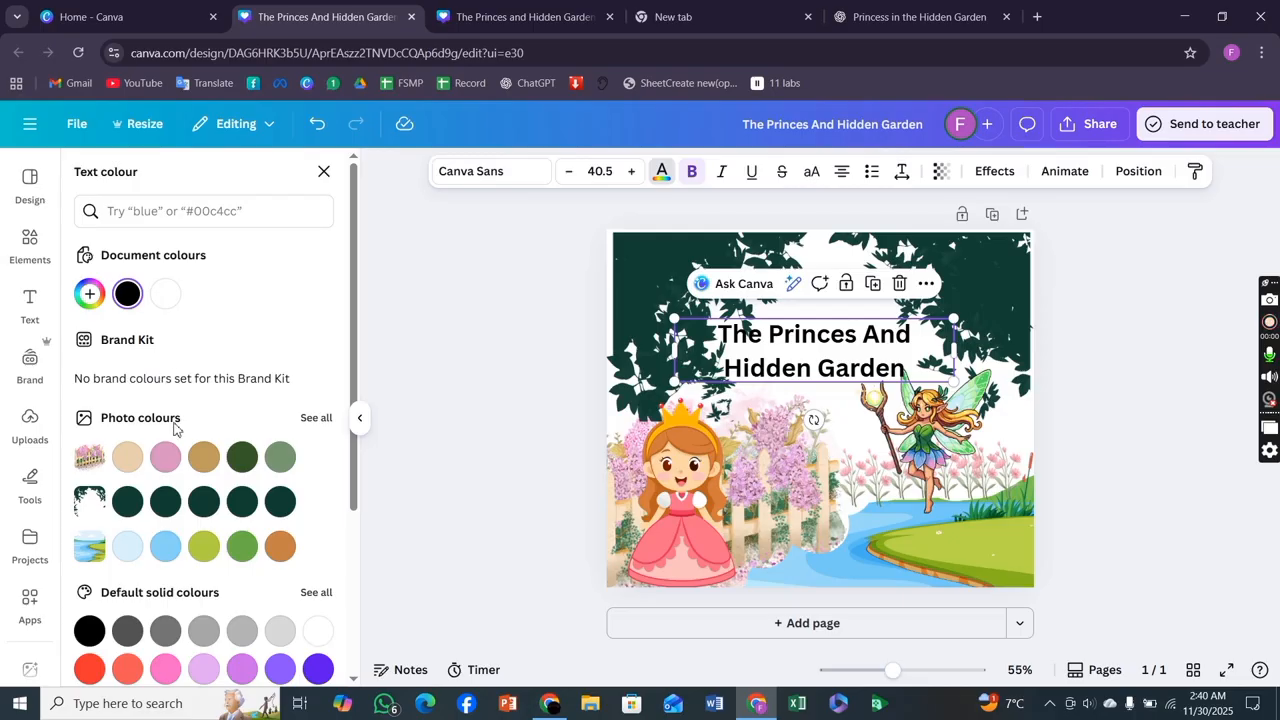
scroll(174, 428, down, 2)
click(86, 465)
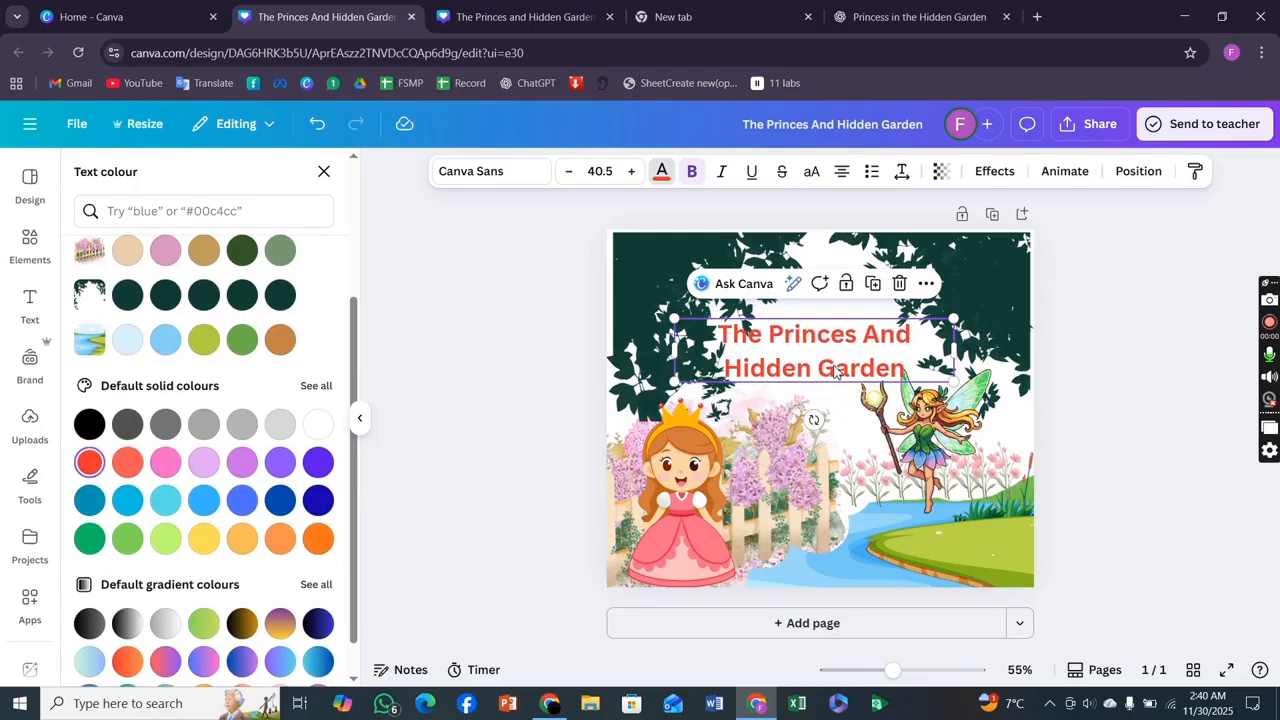
key(Escape)
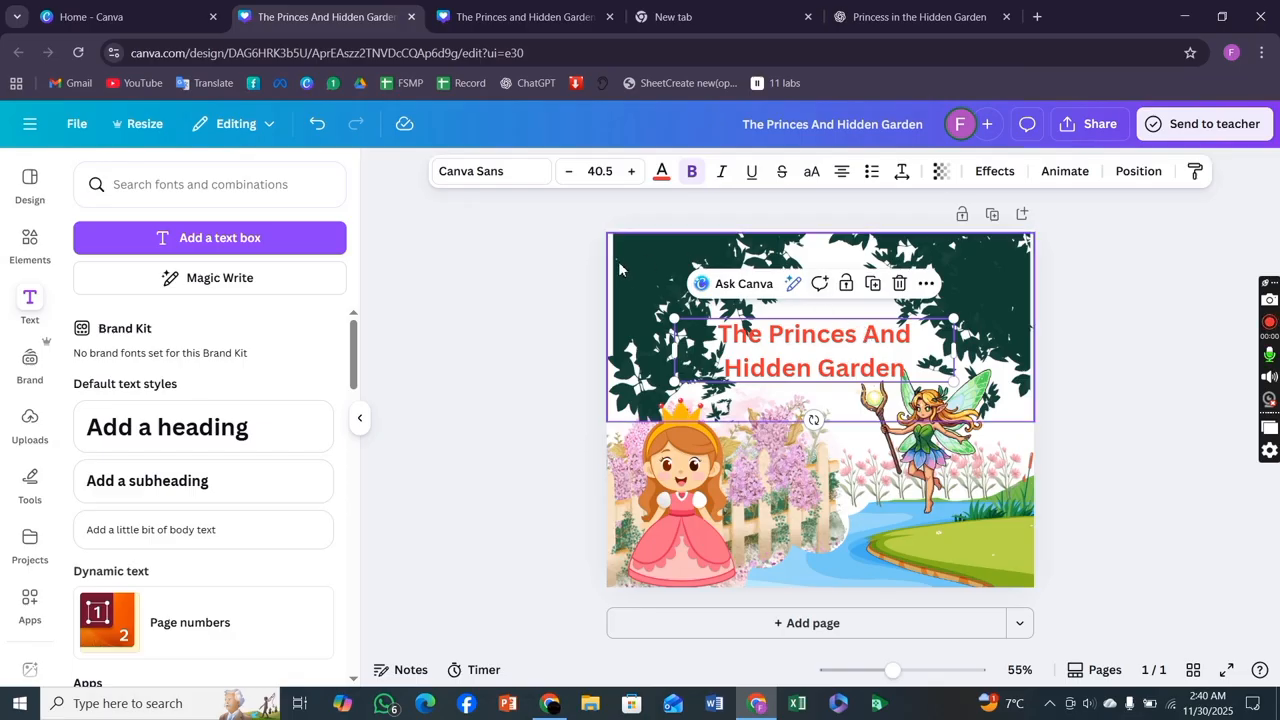
Set the top leaf foliage graphic's transparency to 81.
click(635, 265)
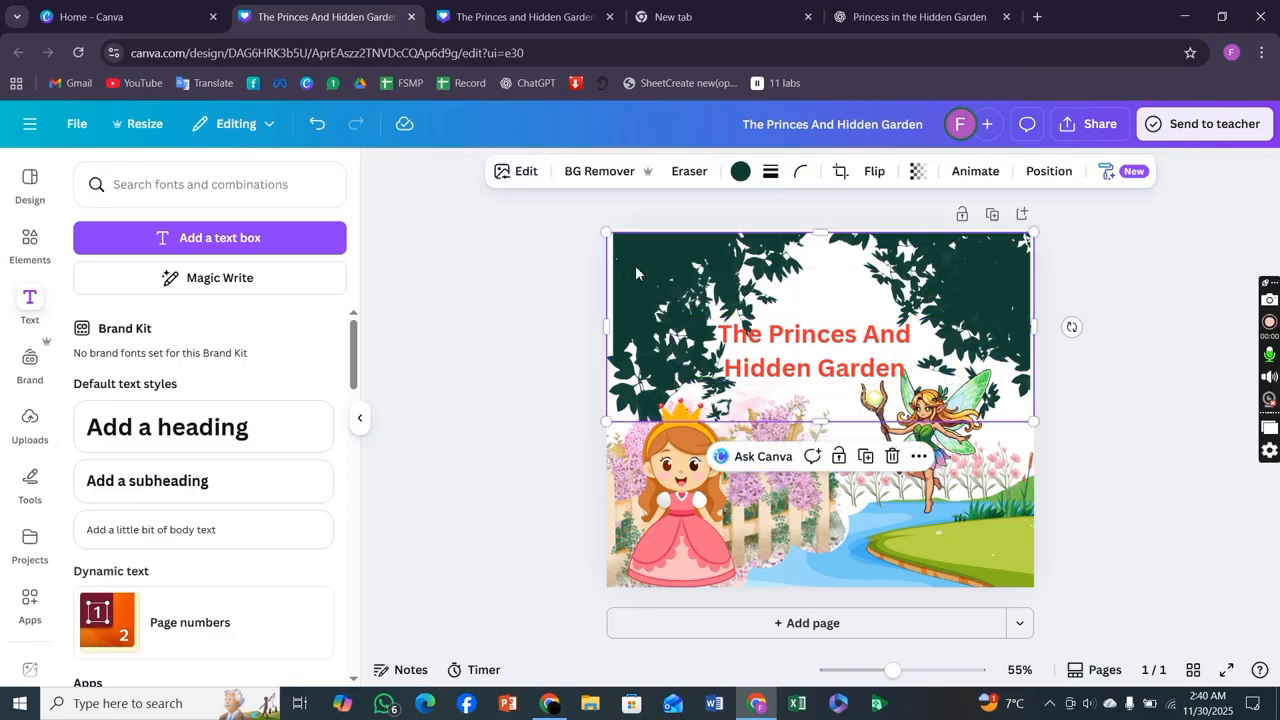
click(917, 171)
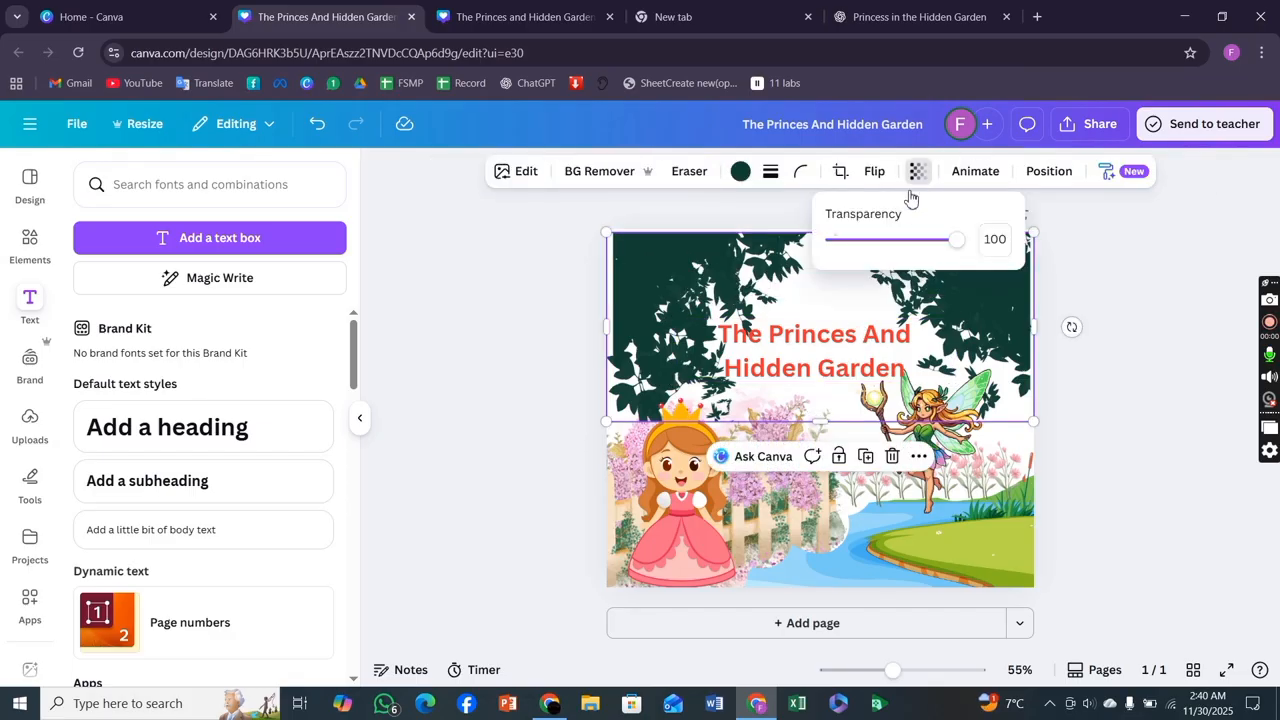
click(933, 240)
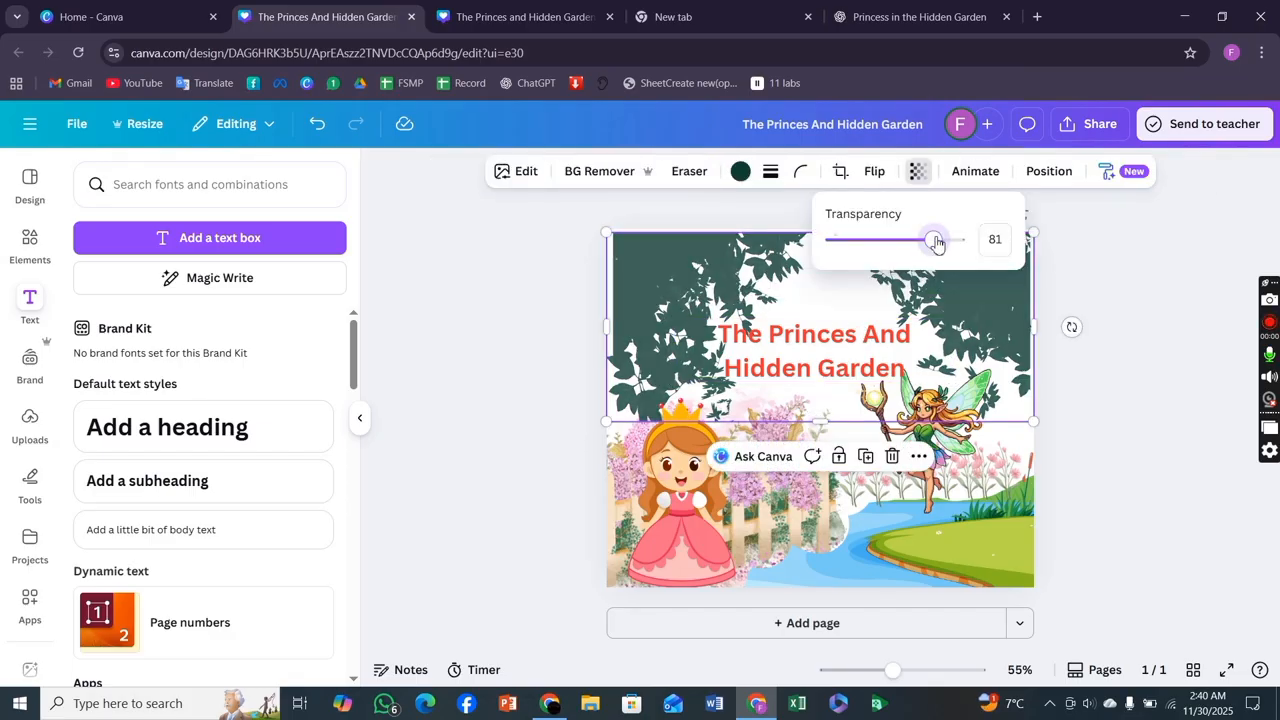
click(1126, 418)
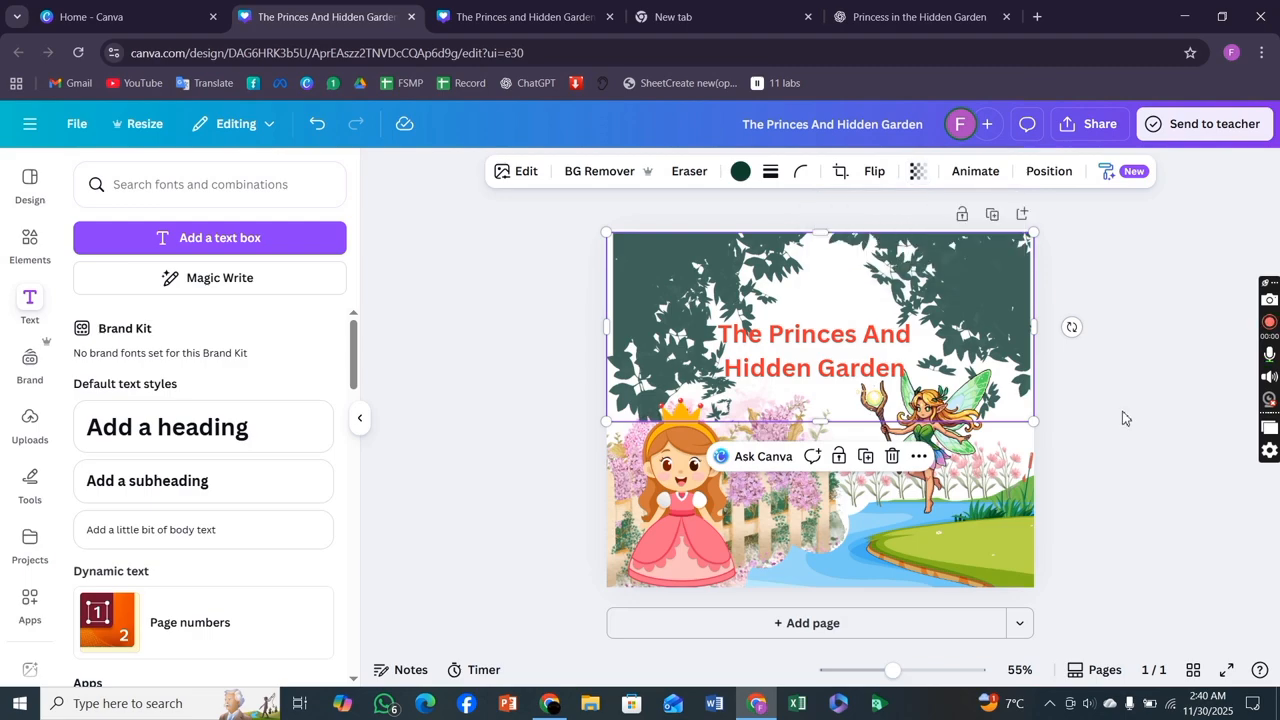
click(1125, 418)
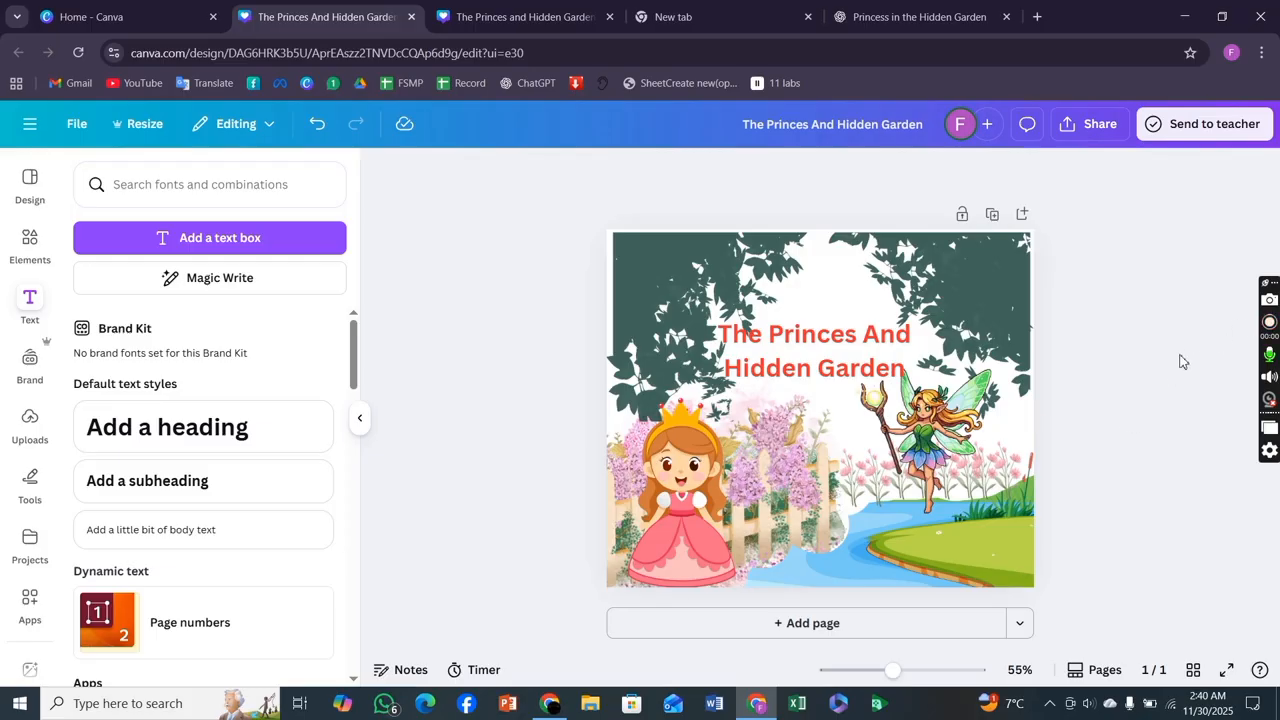
Add a blank second page and switch to the ChatGPT tab holding the princess story.
click(777, 623)
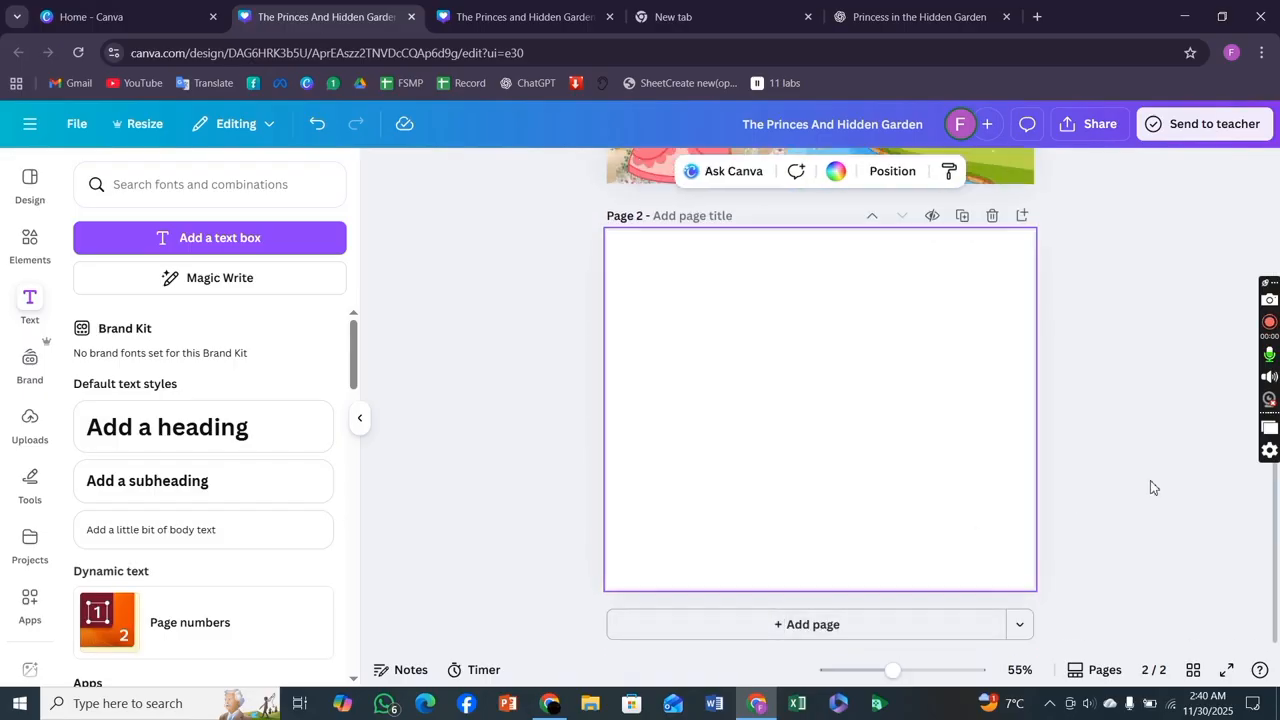
click(1262, 322)
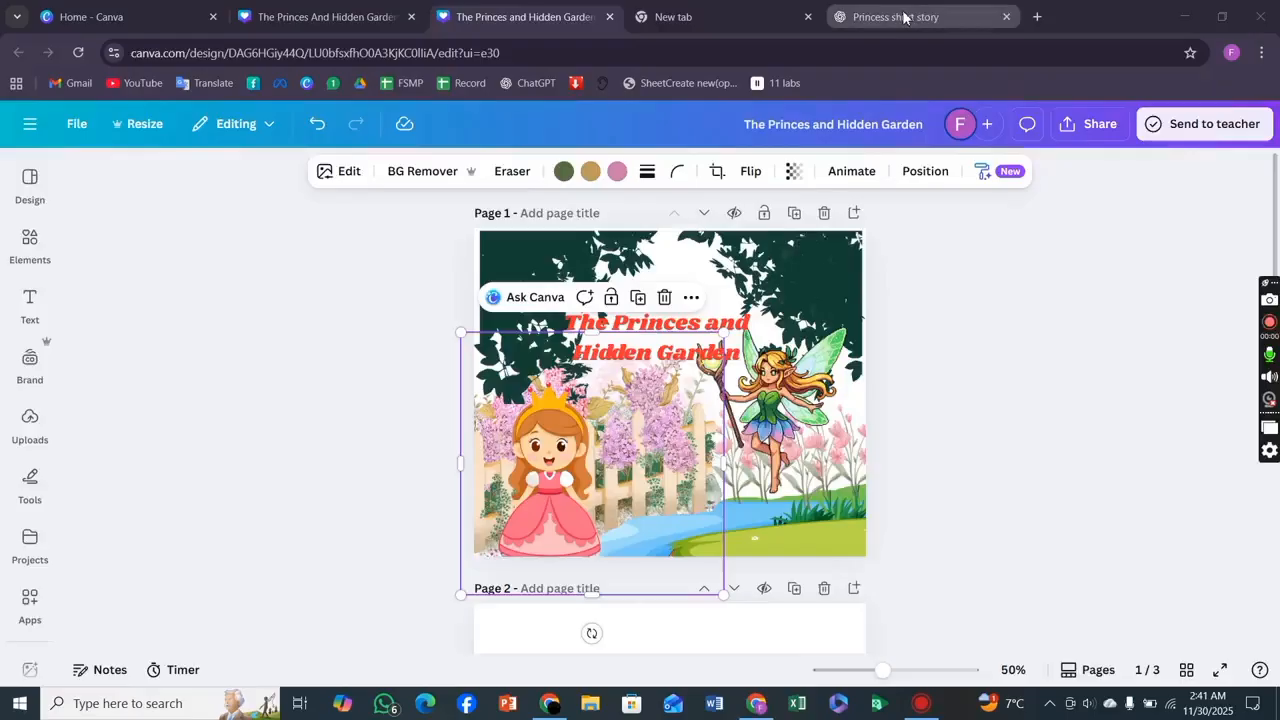
click(903, 17)
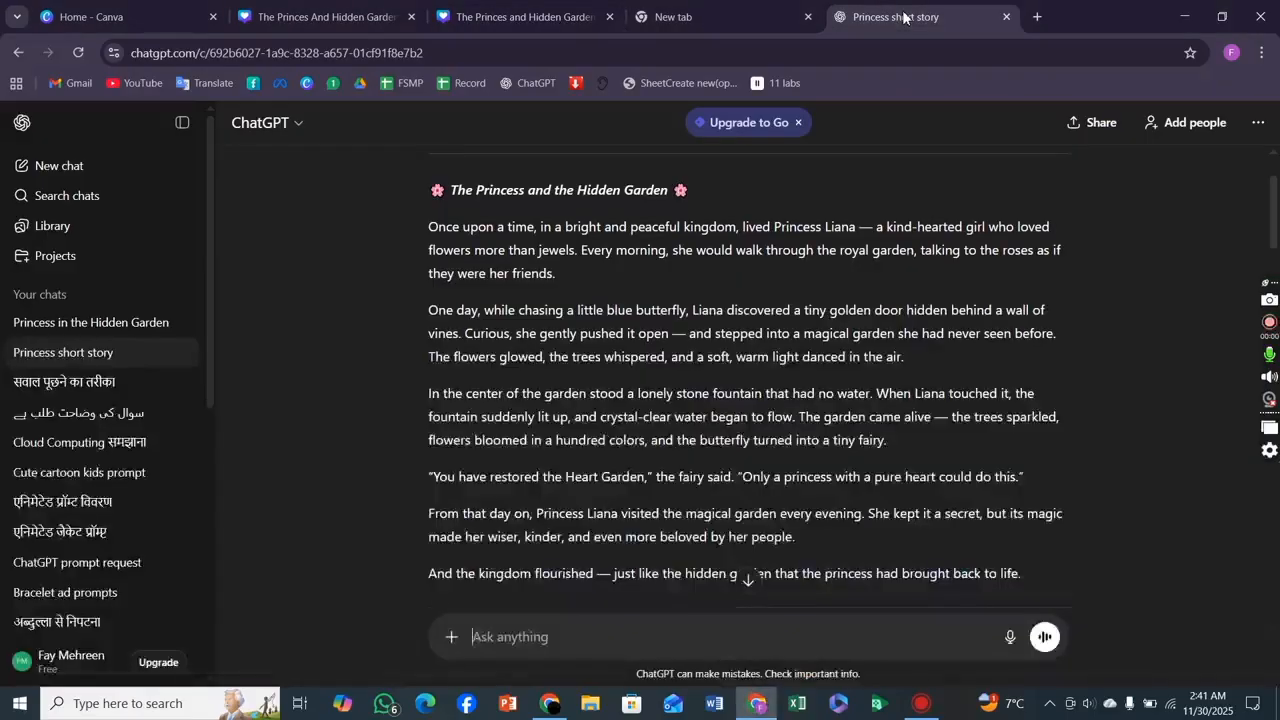
Select the first three paragraphs of the princess story and return to the Canva design tab.
scroll(654, 272, down, 1)
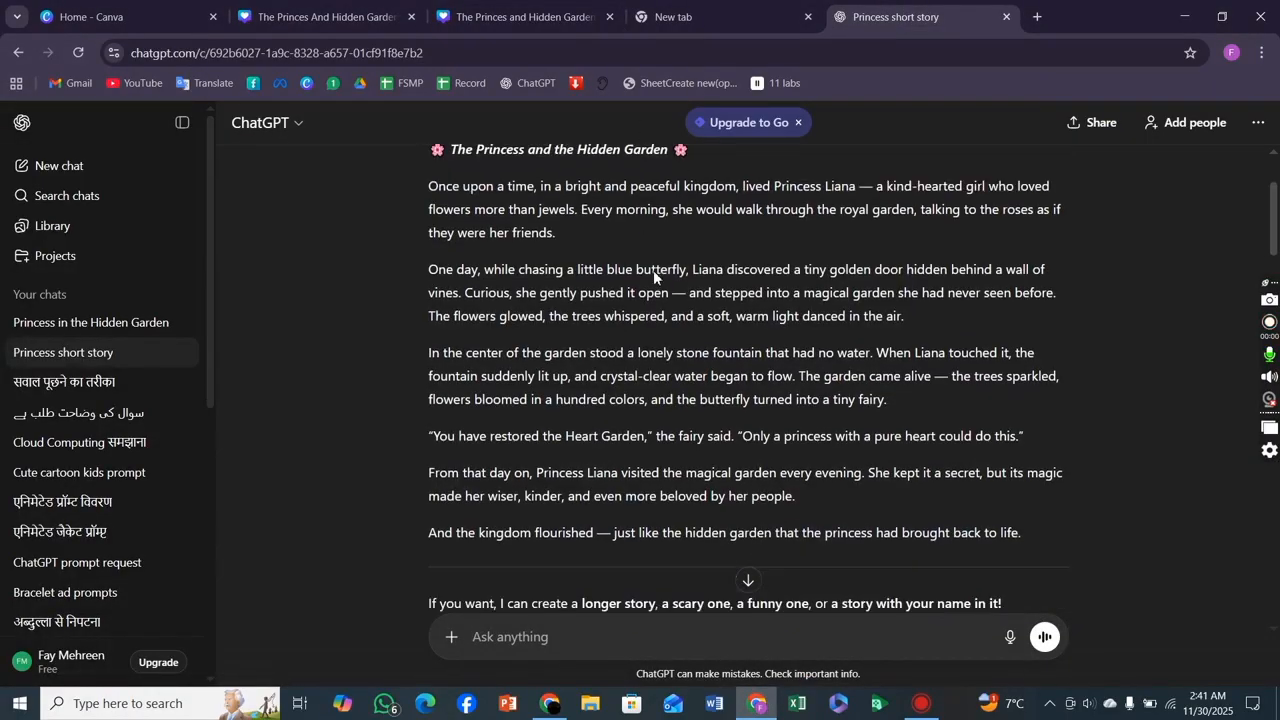
scroll(654, 272, up, 1)
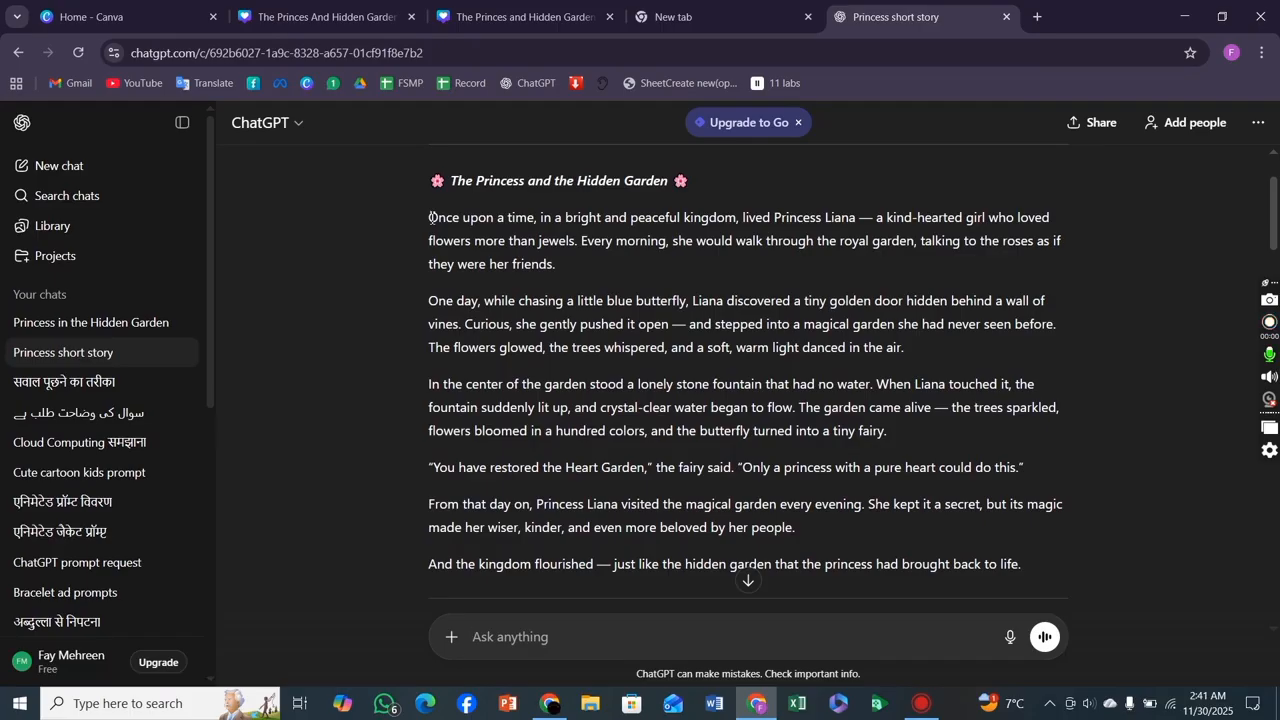
drag(431, 217, 917, 349)
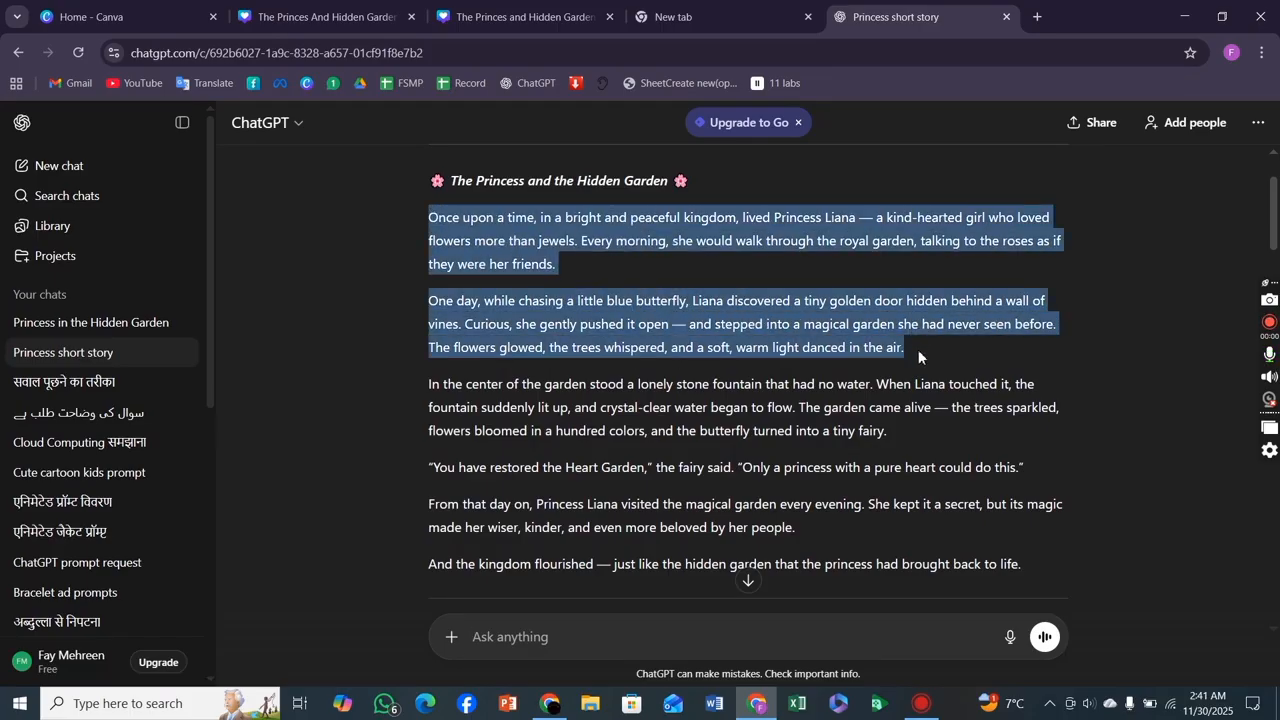
drag(918, 349, 800, 413)
key(ctrl+c)
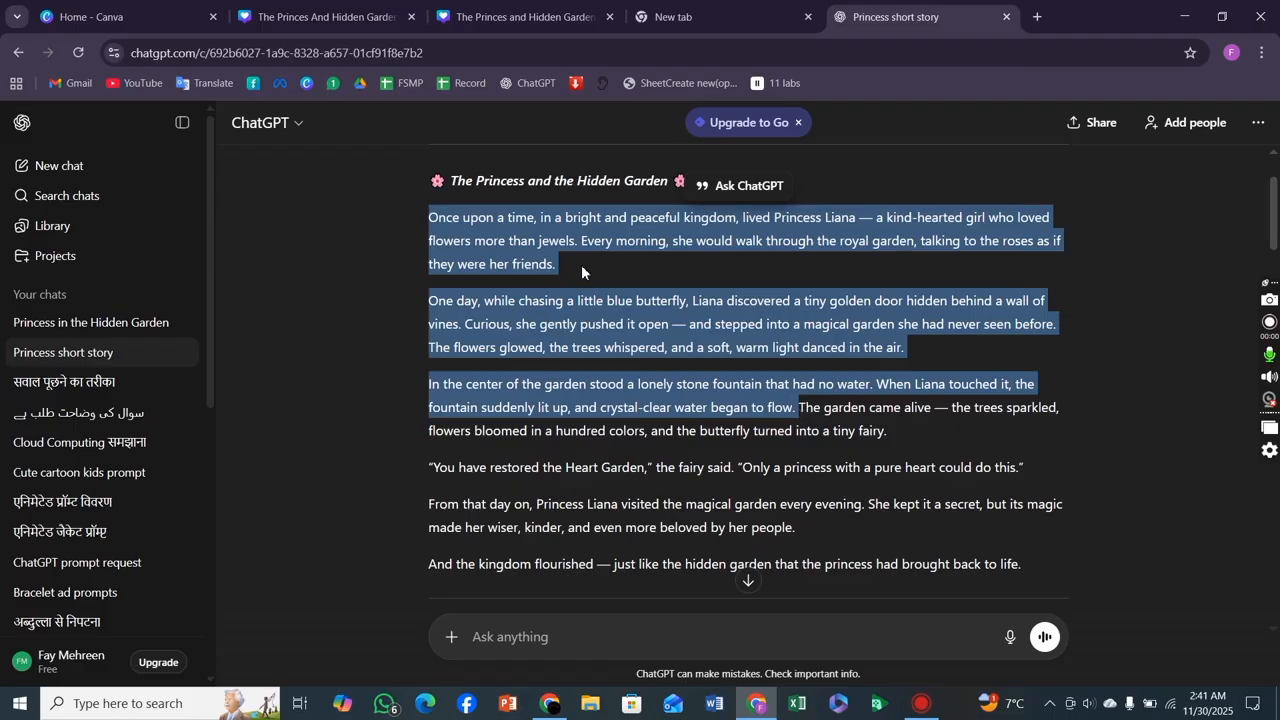
click(340, 22)
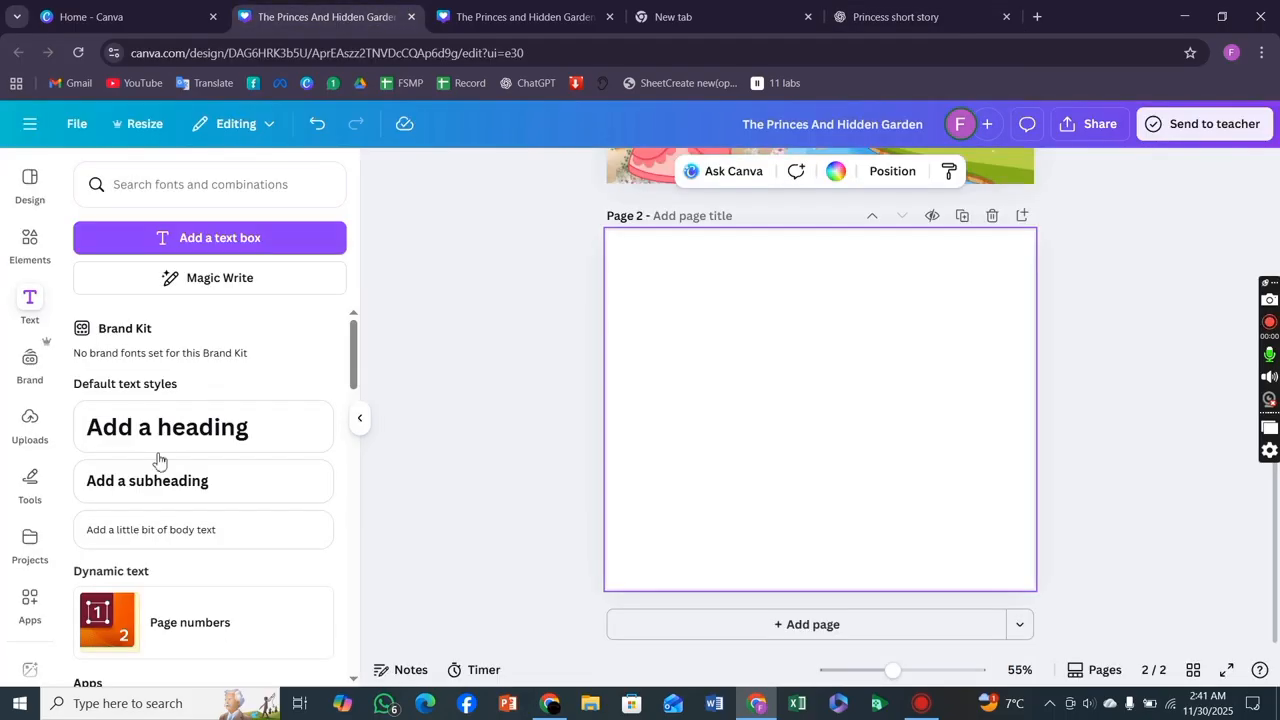
click(138, 428)
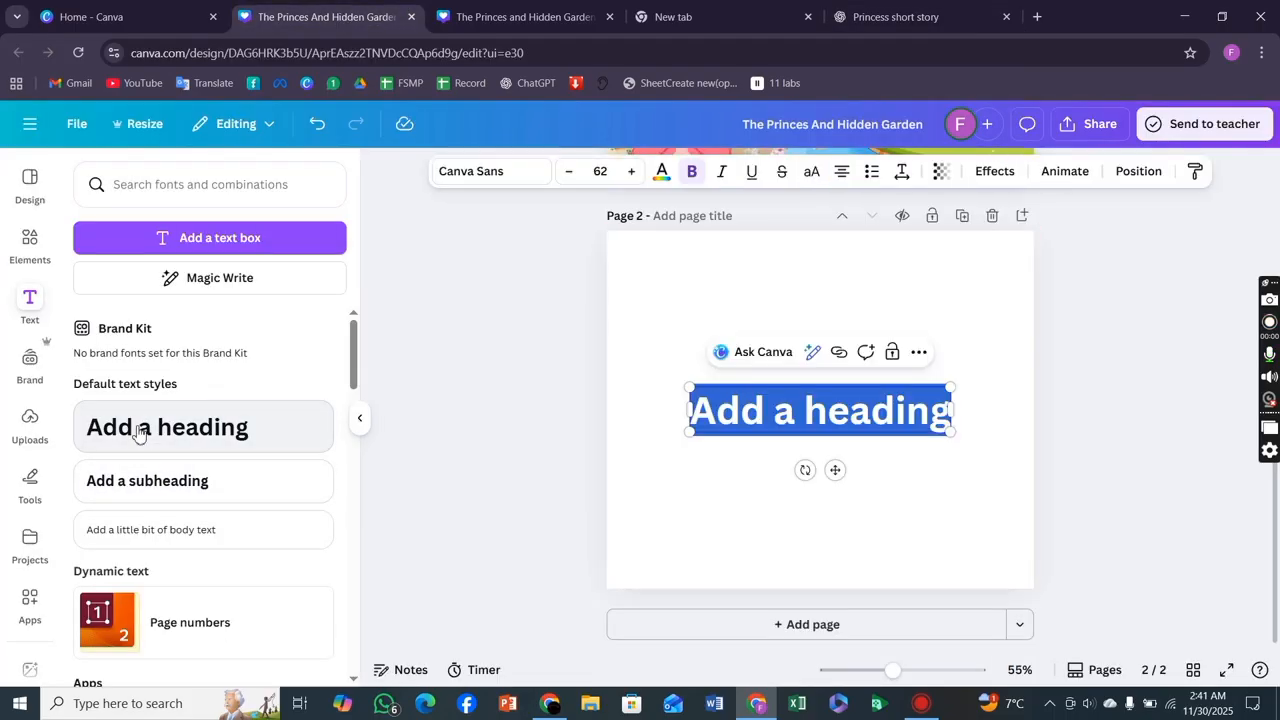
key(BackSpace)
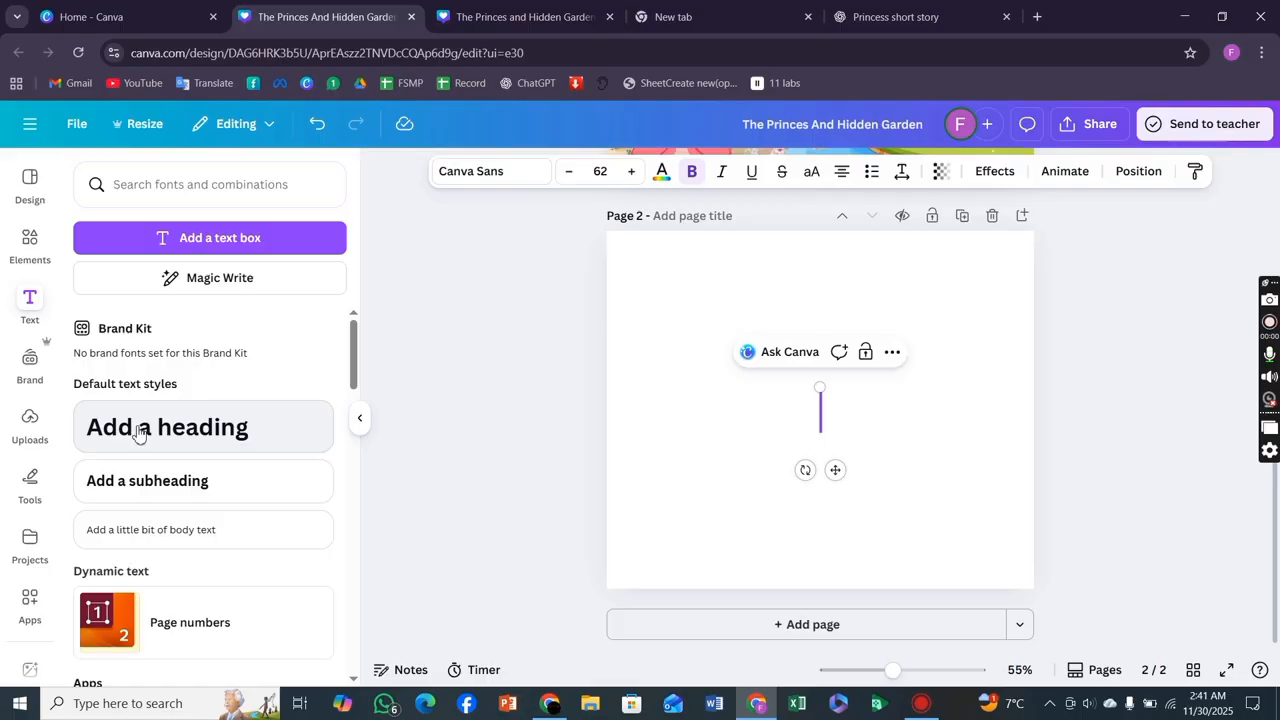
key(ctrl+v)
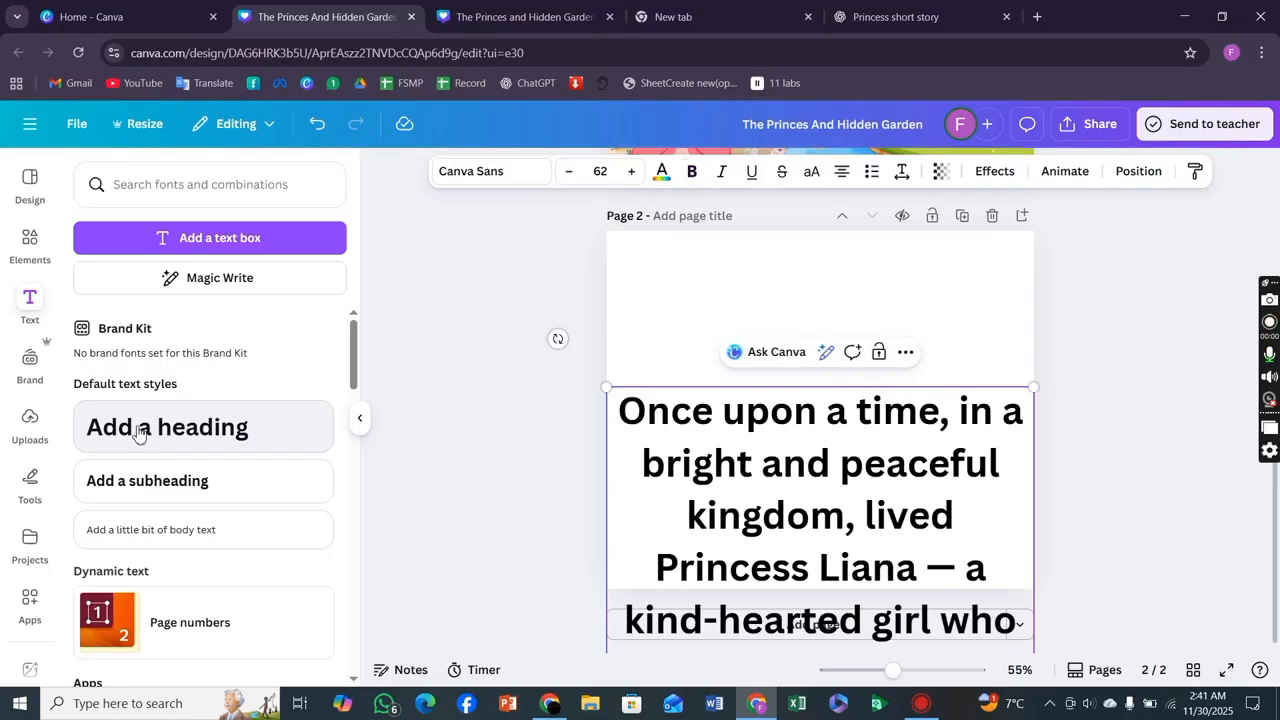
click(1163, 447)
drag(945, 463, 930, 318)
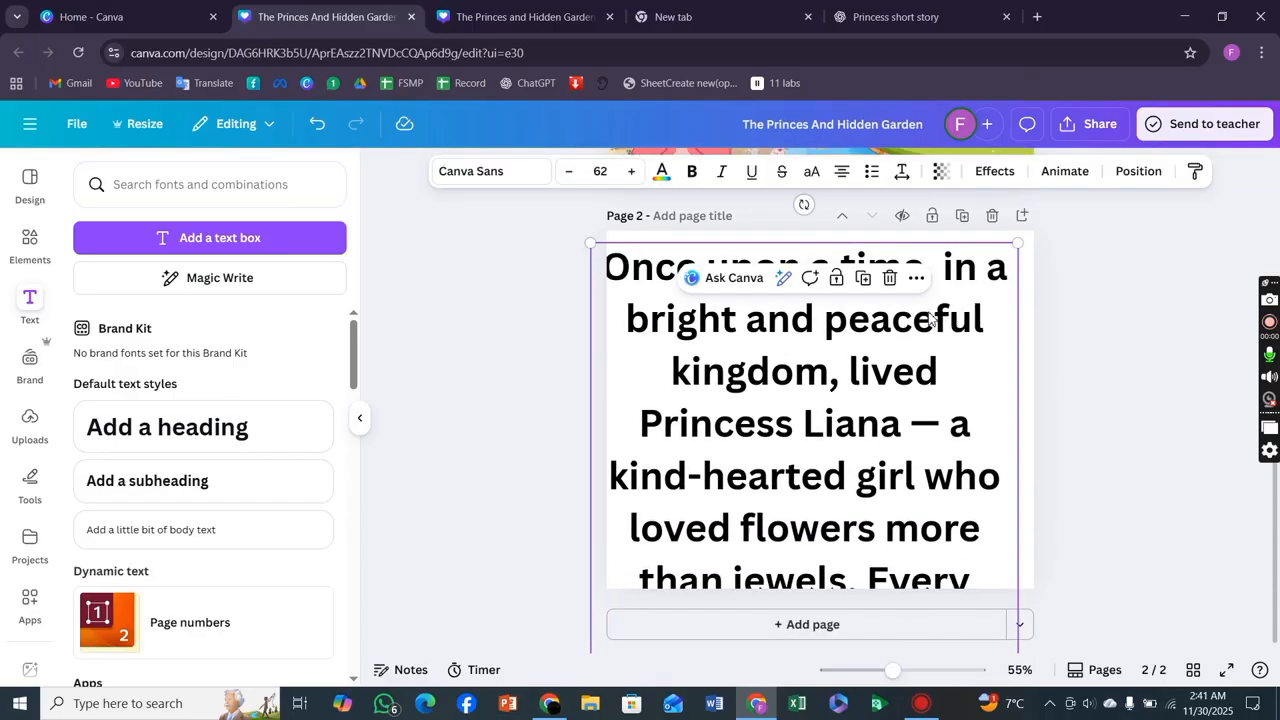
drag(594, 240, 837, 434)
drag(851, 543, 816, 300)
drag(601, 231, 813, 477)
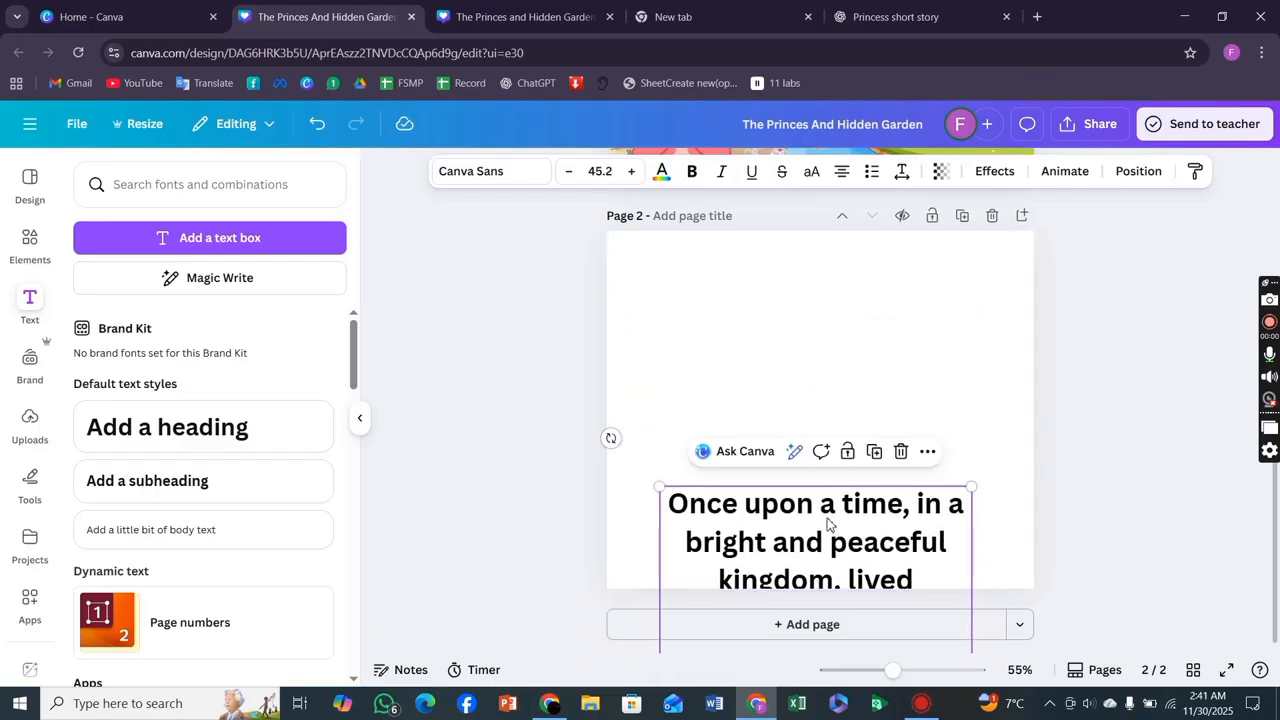
drag(827, 522, 806, 276)
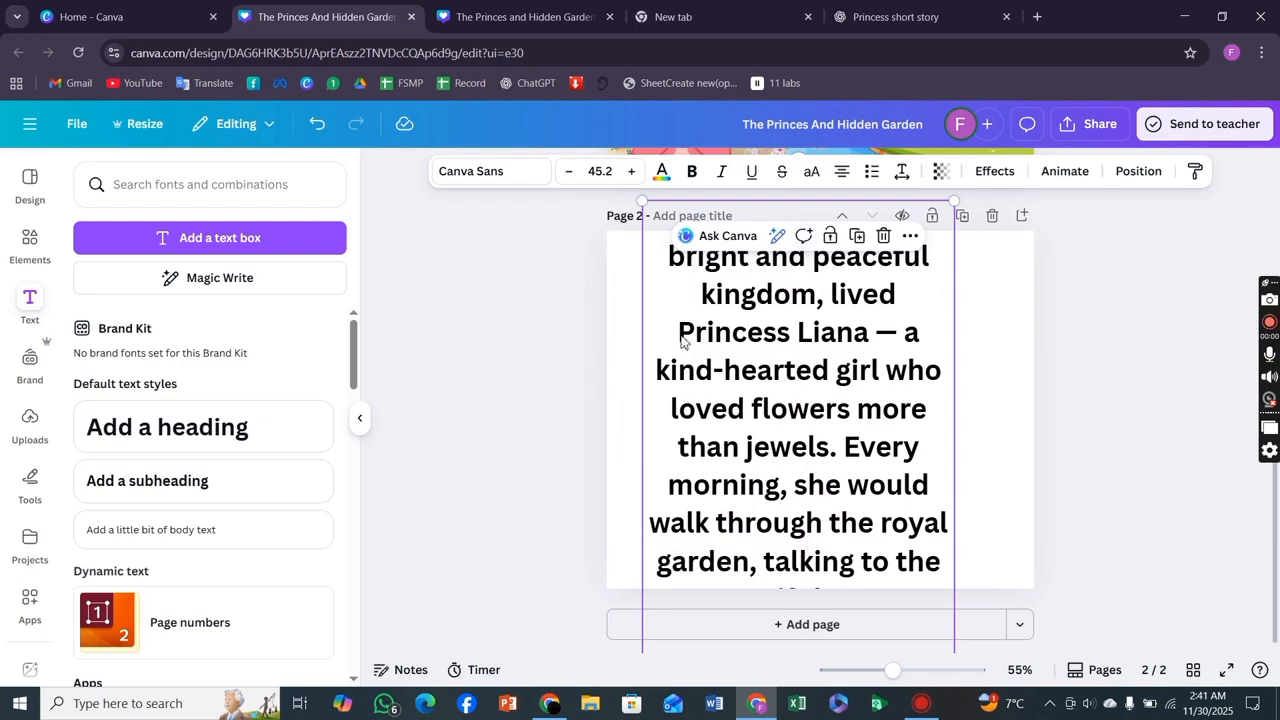
drag(644, 201, 714, 507)
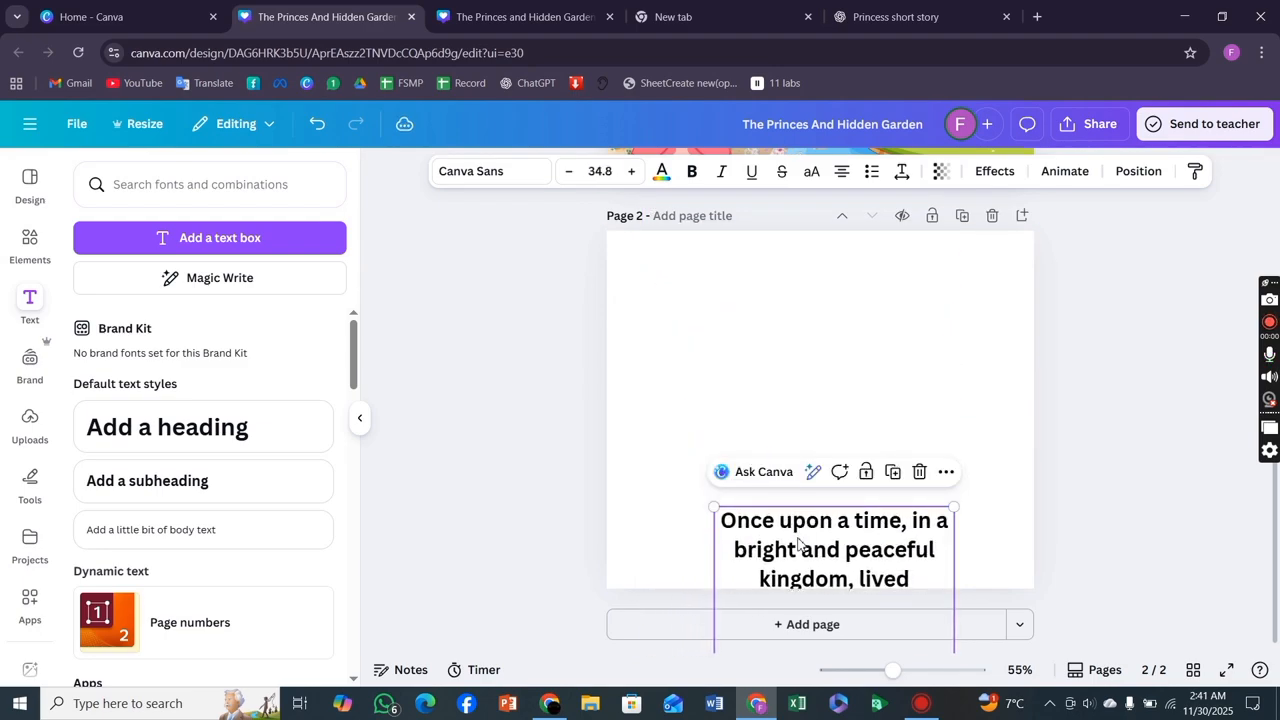
drag(798, 545, 734, 177)
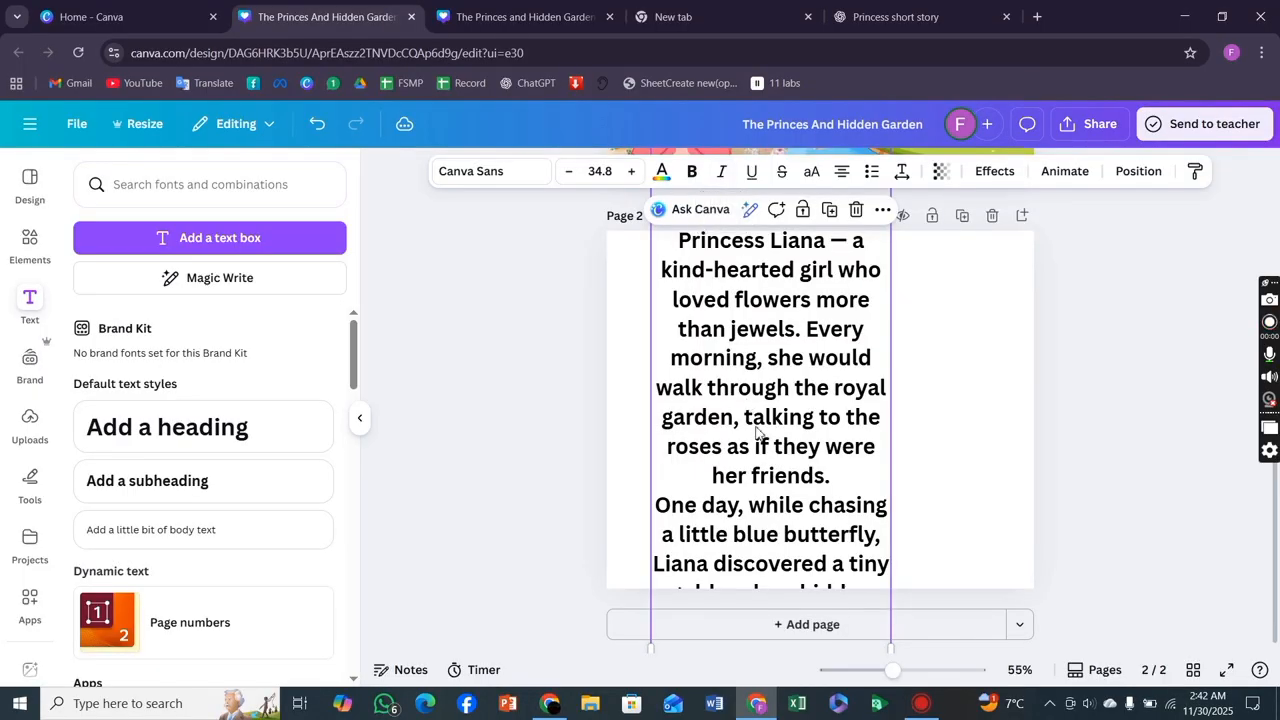
drag(757, 432, 785, 207)
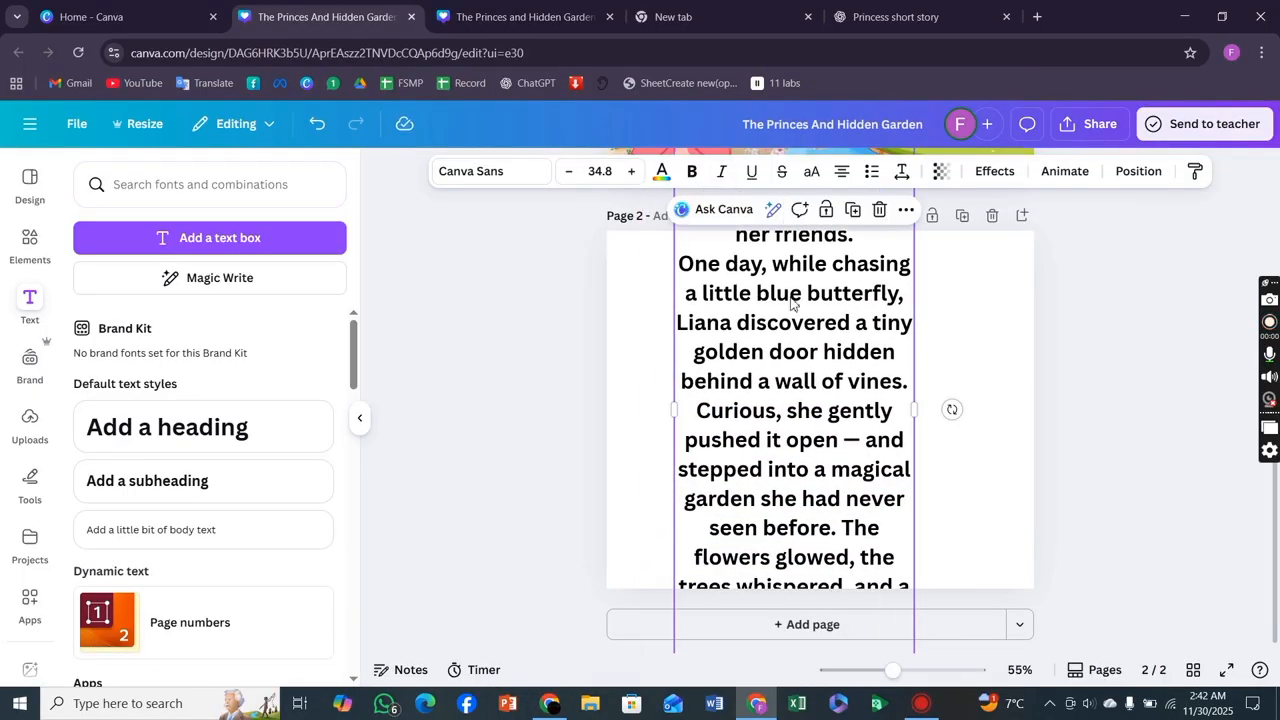
drag(790, 301, 775, 103)
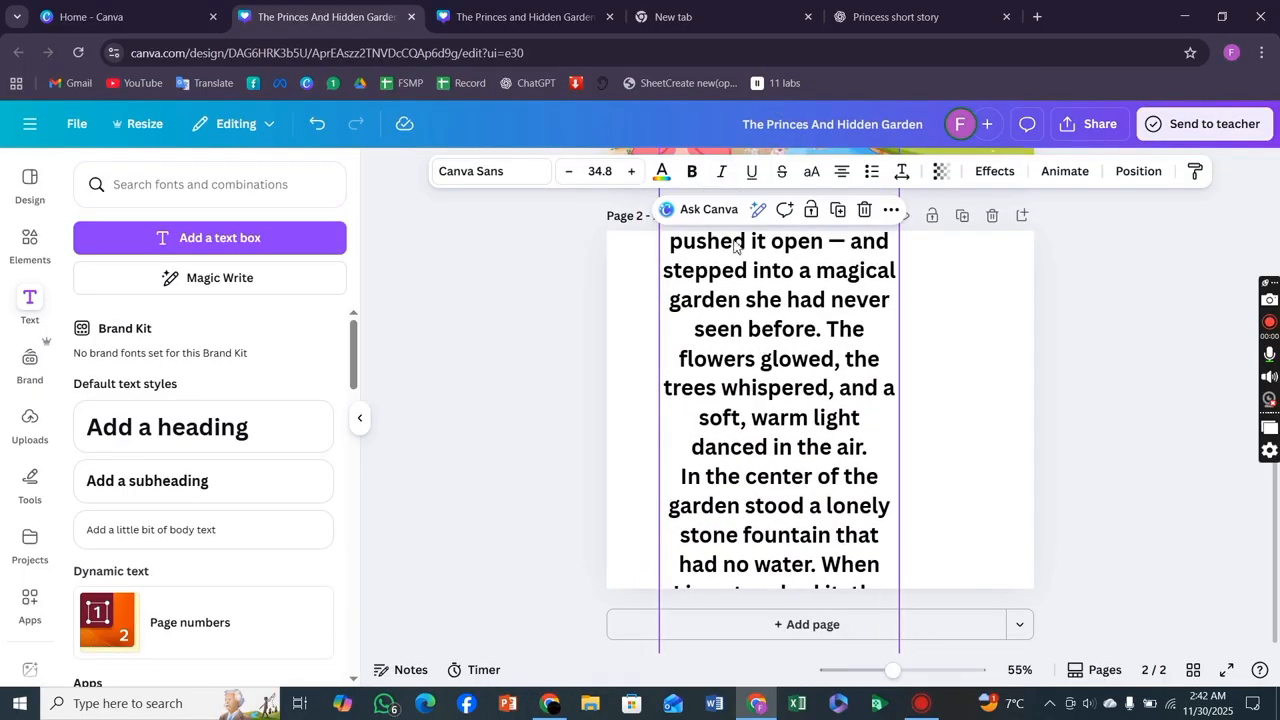
click(864, 209)
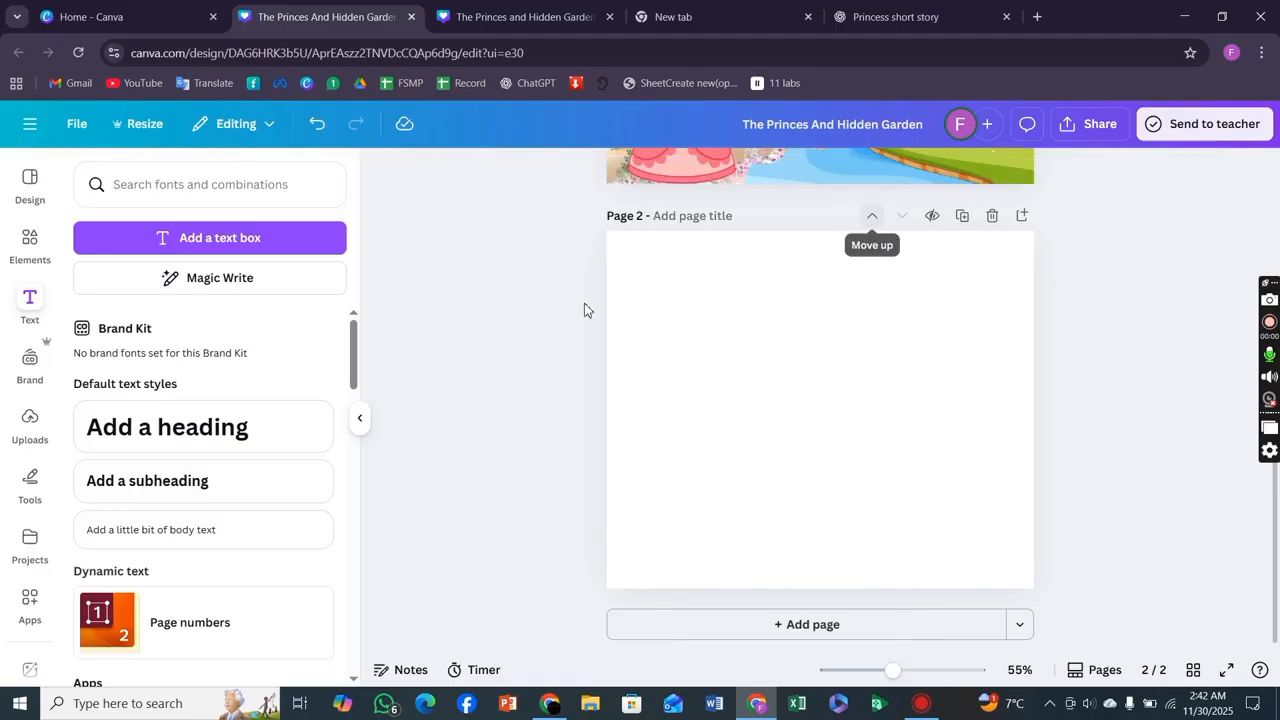
click(199, 490)
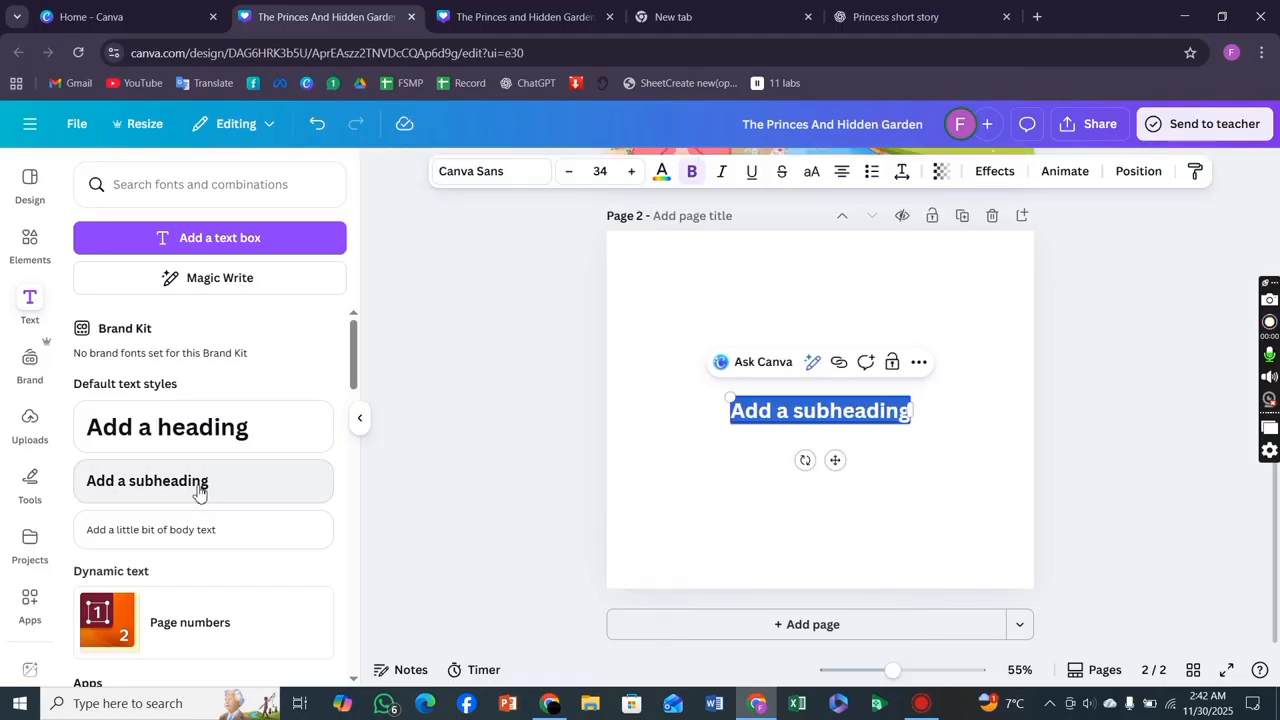
key(BackSpace)
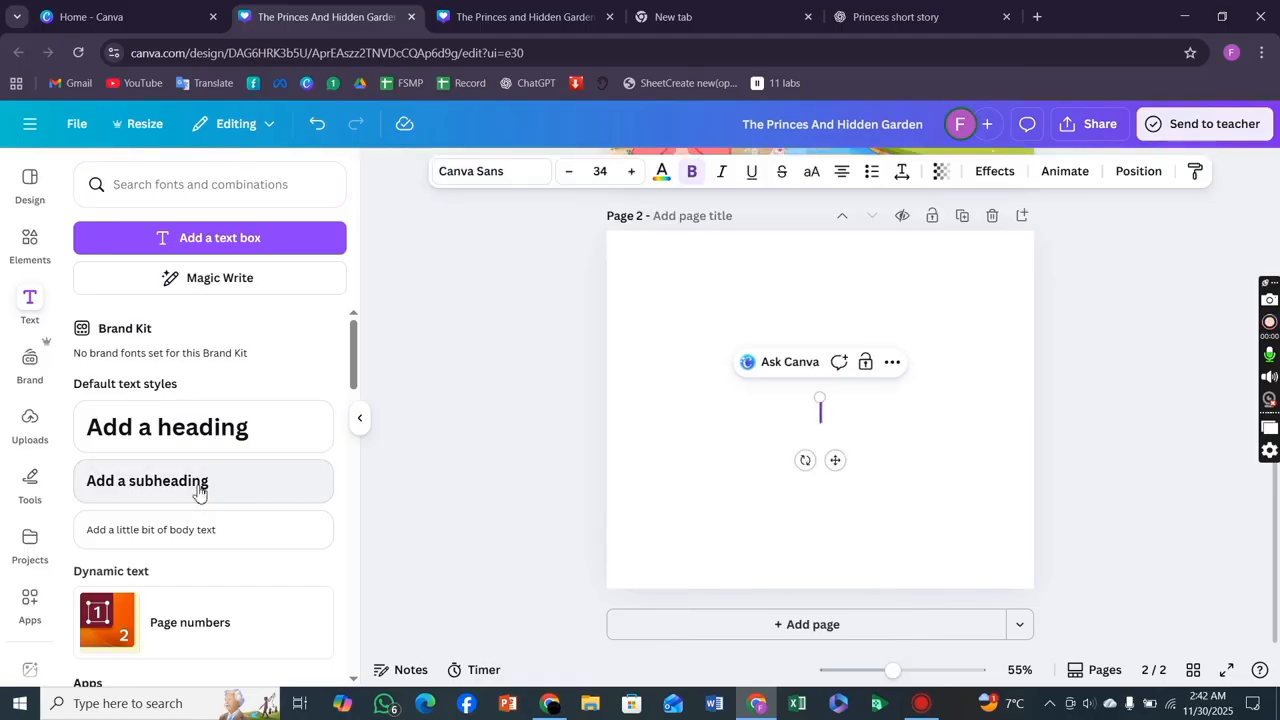
key(ctrl+v)
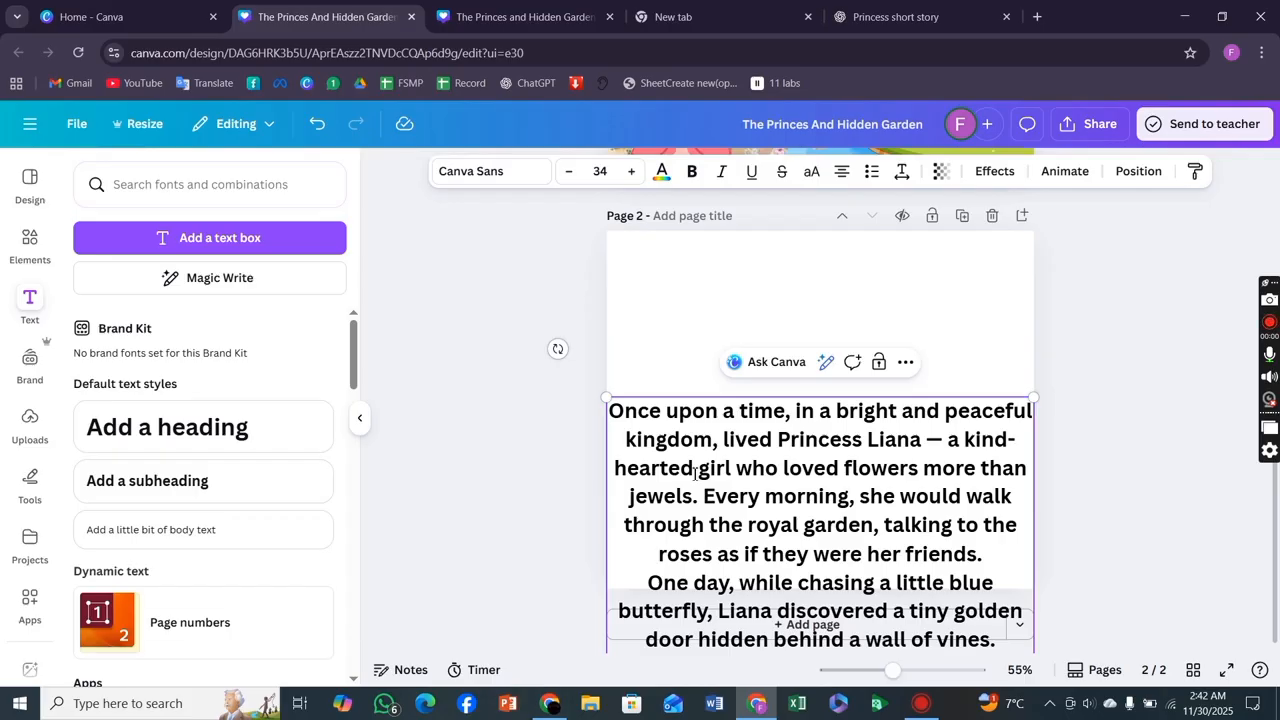
drag(713, 508, 527, 567)
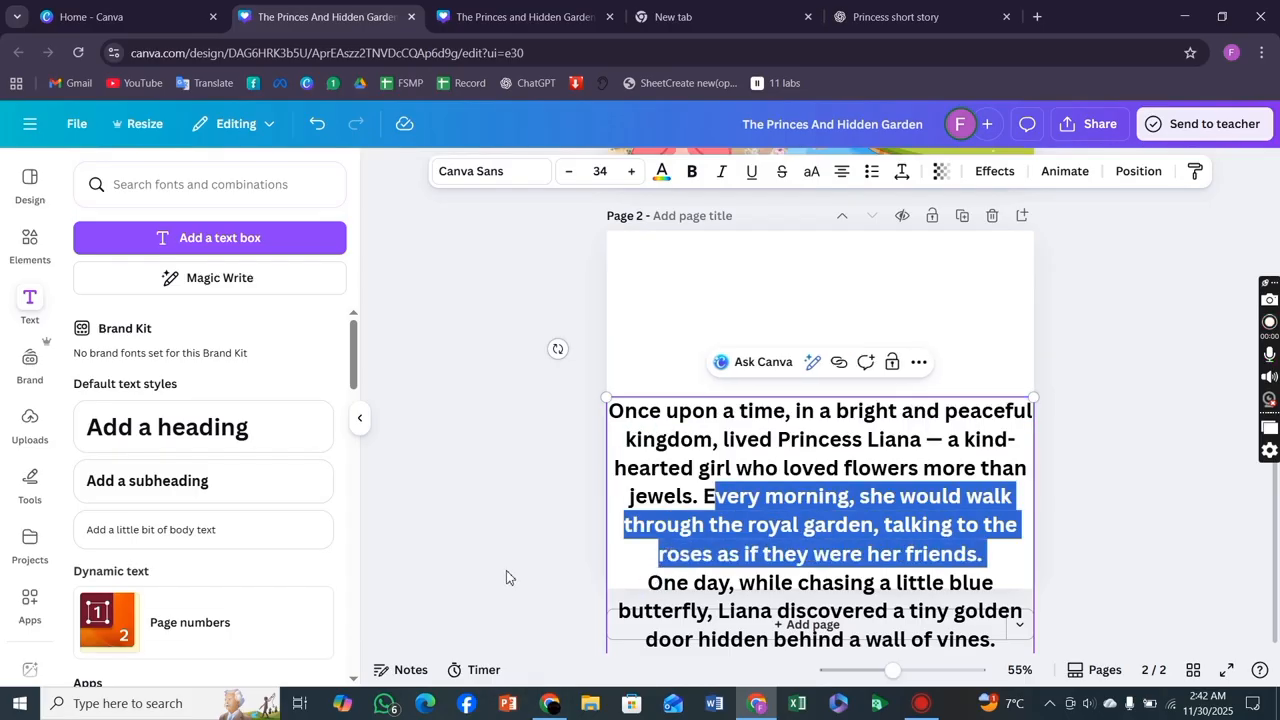
click(506, 577)
drag(686, 525, 621, 483)
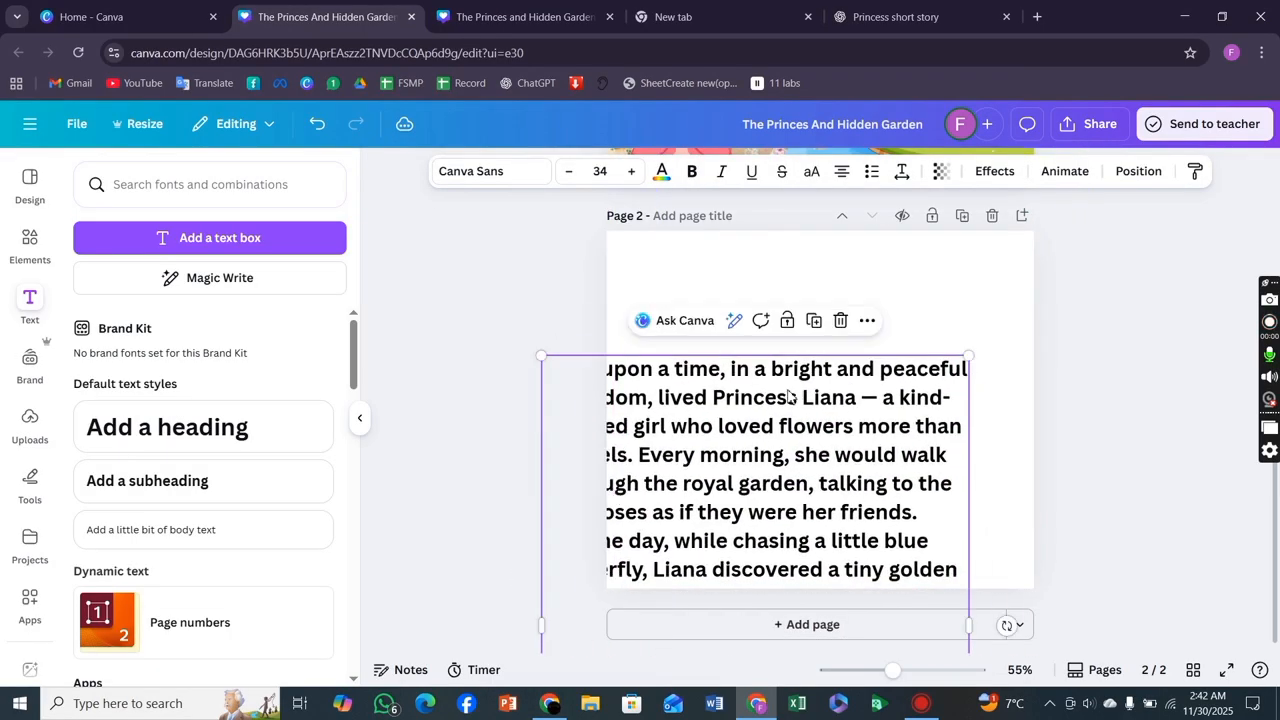
click(841, 322)
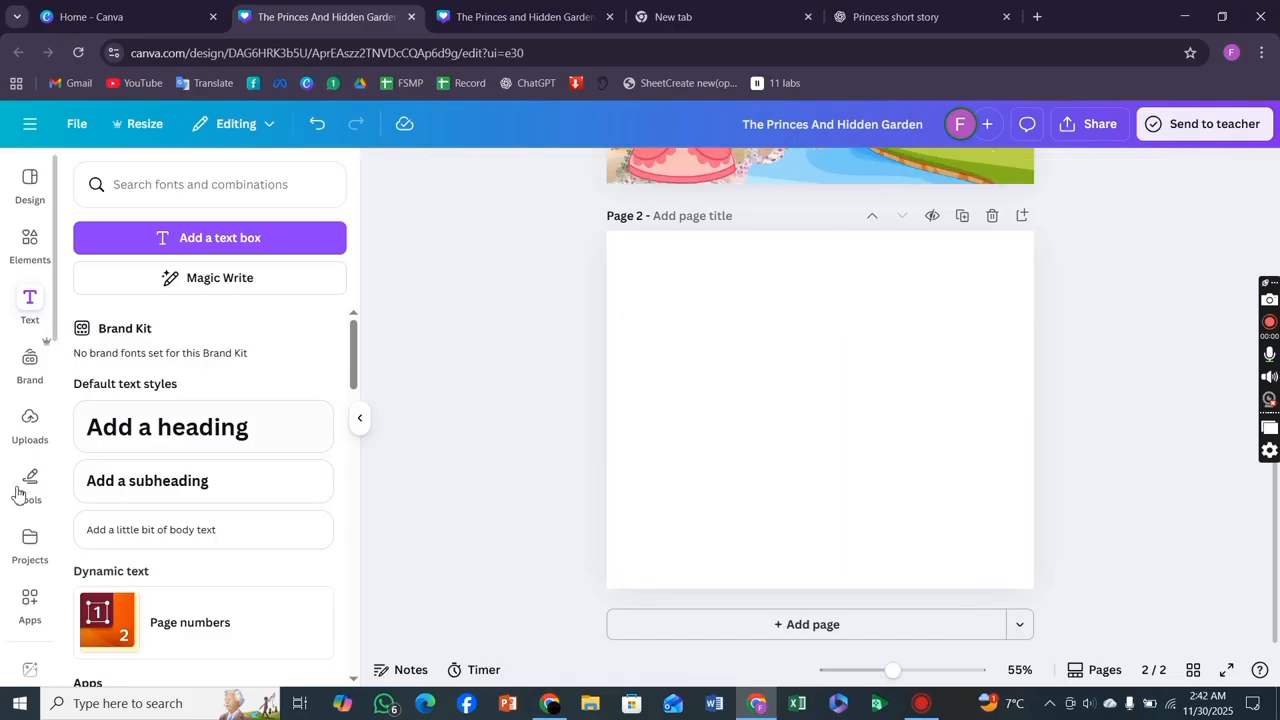
Paste the story paragraphs into a new body text box on page 2 and move it up.
click(117, 535)
key(BackSpace)
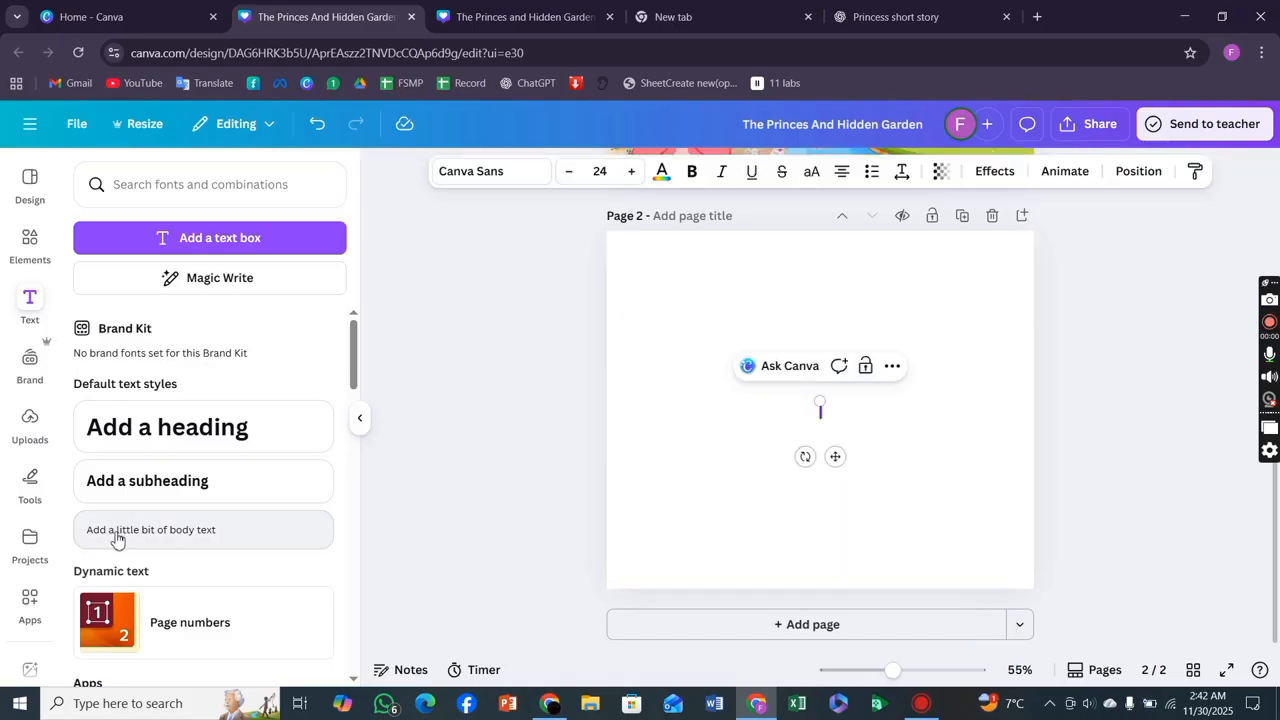
key(ctrl+v)
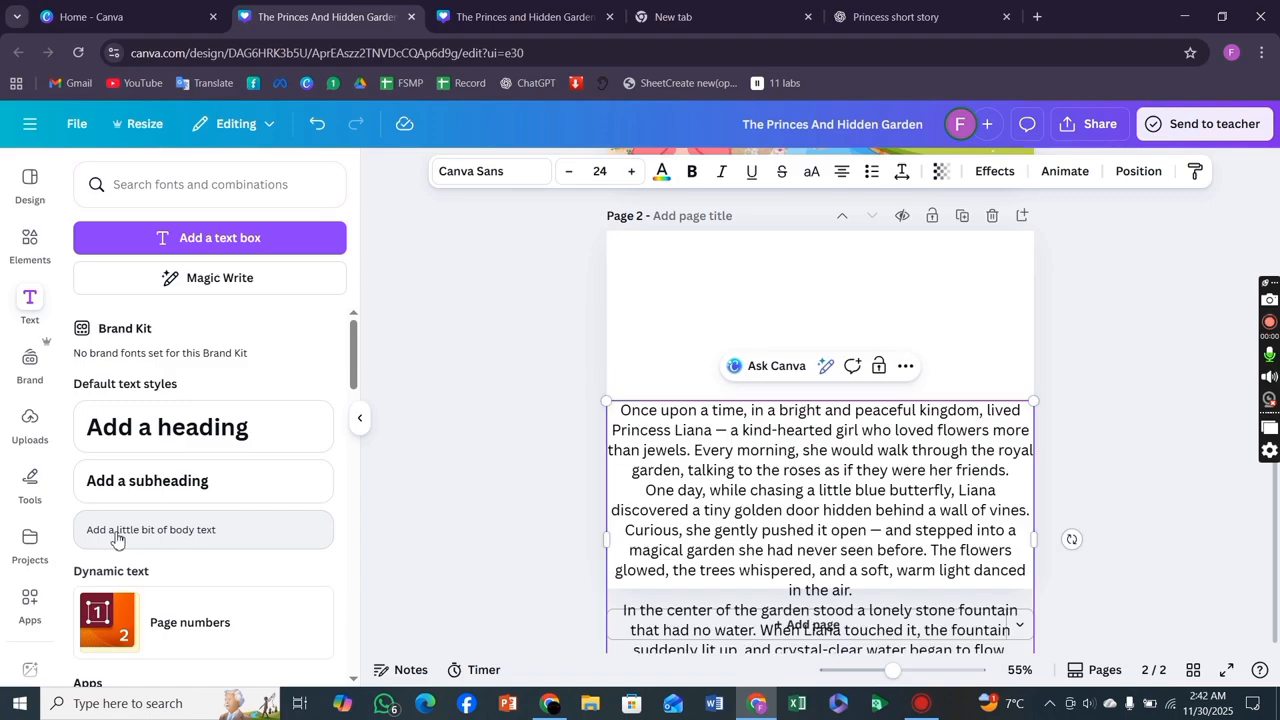
click(455, 524)
drag(718, 505, 718, 401)
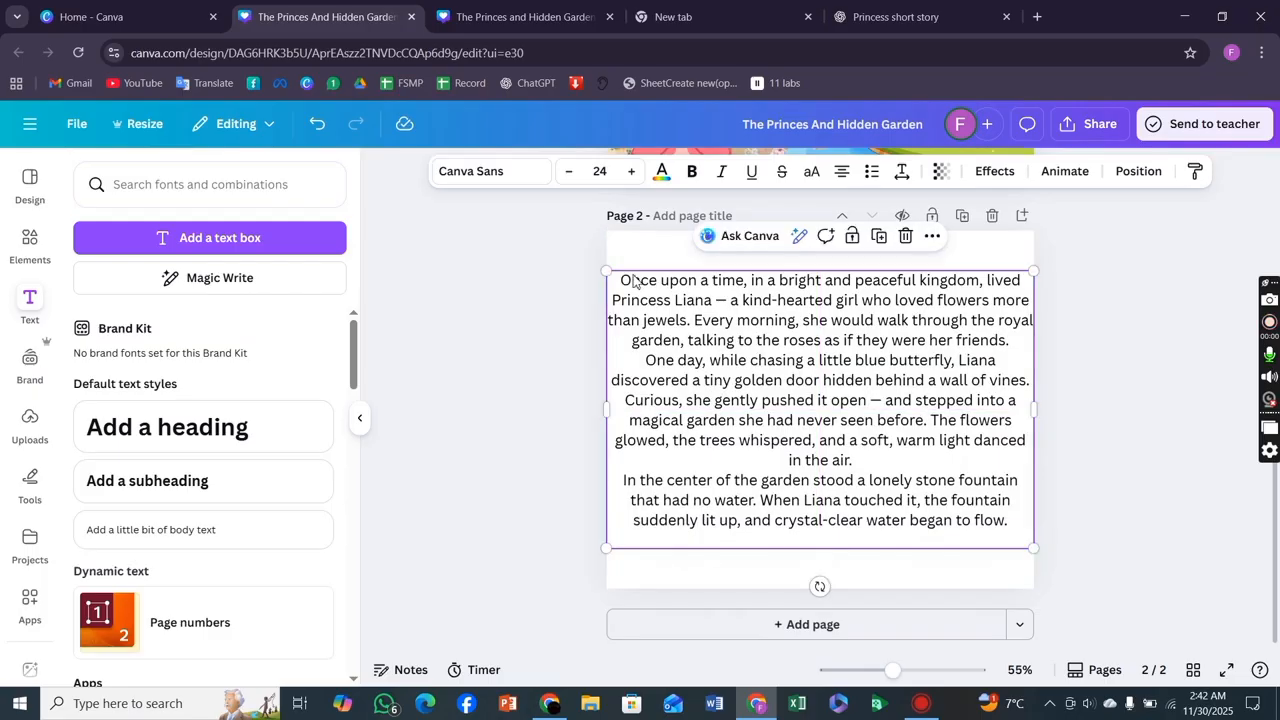
Scale the story text box down to font size 18.3 and position it near the top of page 2.
drag(606, 270, 729, 343)
drag(890, 449, 832, 425)
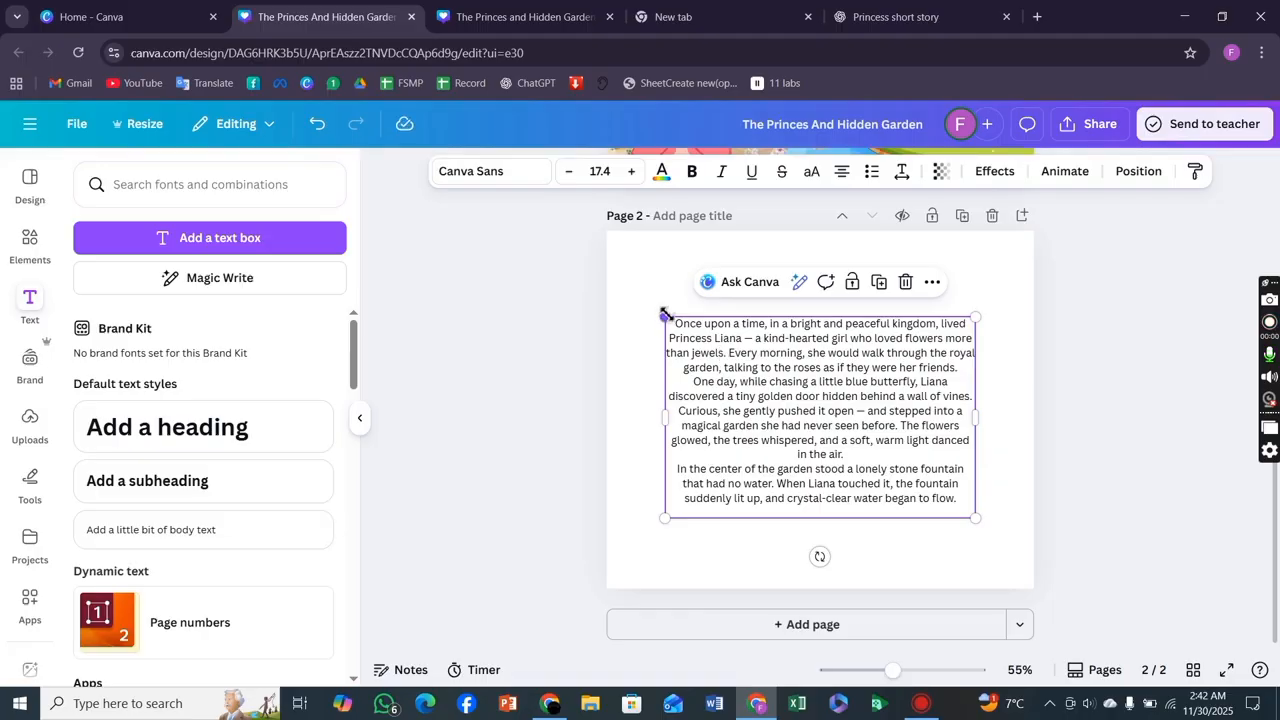
drag(665, 318, 650, 311)
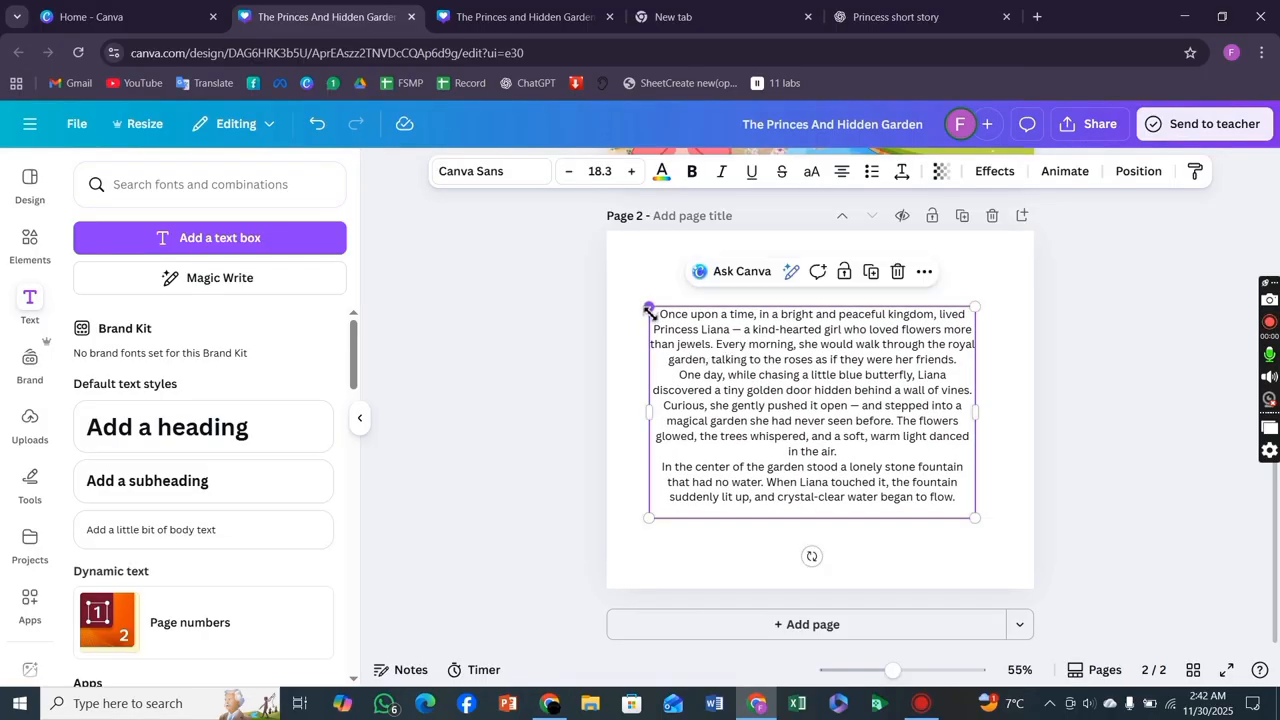
drag(805, 440, 793, 380)
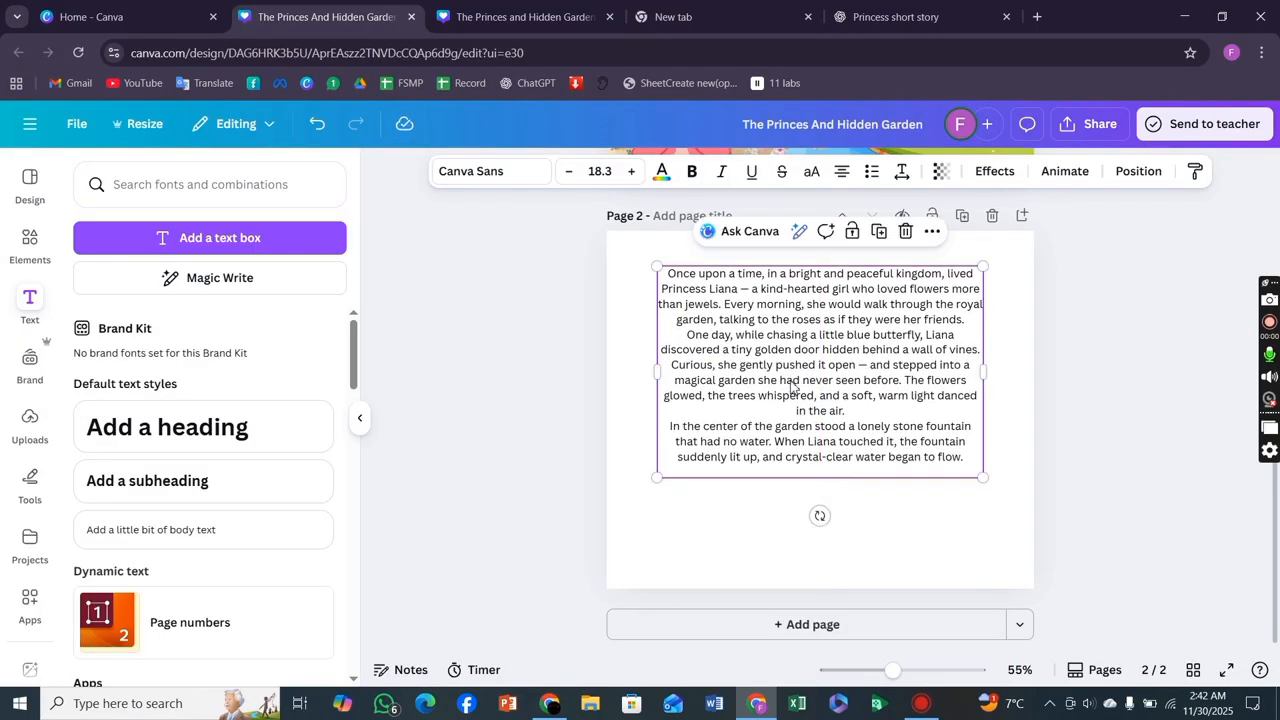
click(1090, 400)
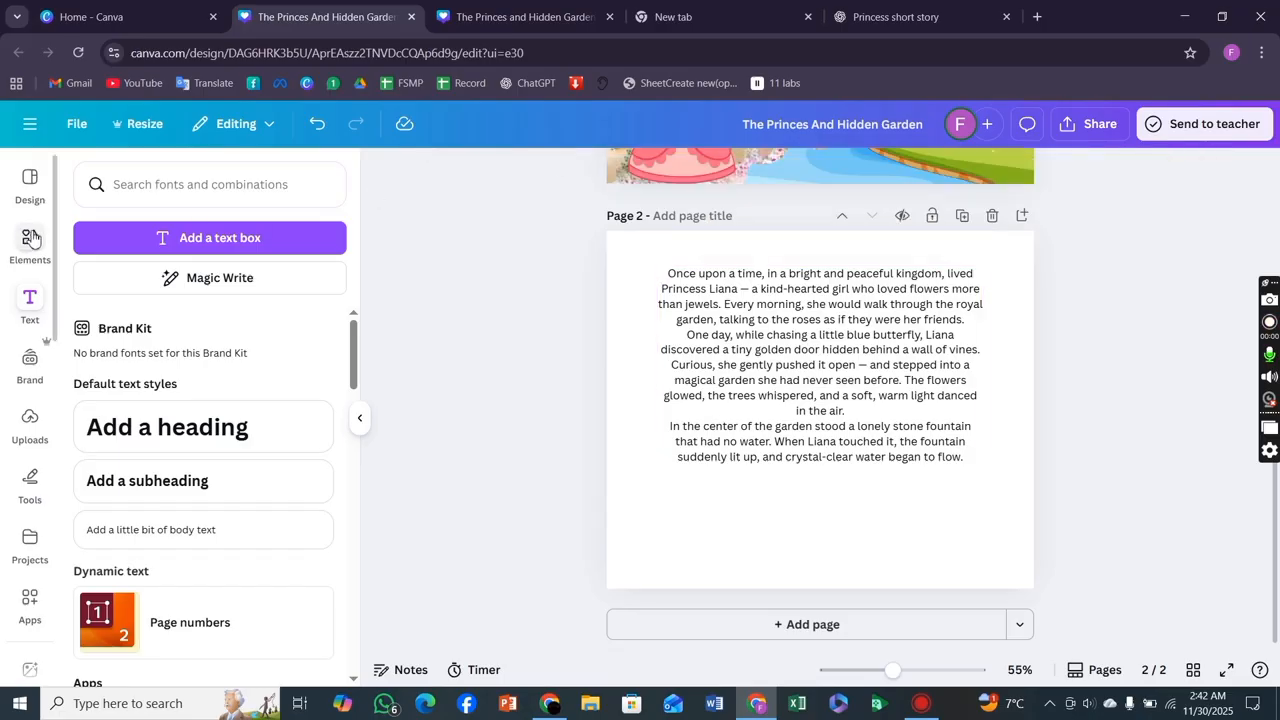
Set page 2's background colour to the pink from the photo colours.
click(612, 403)
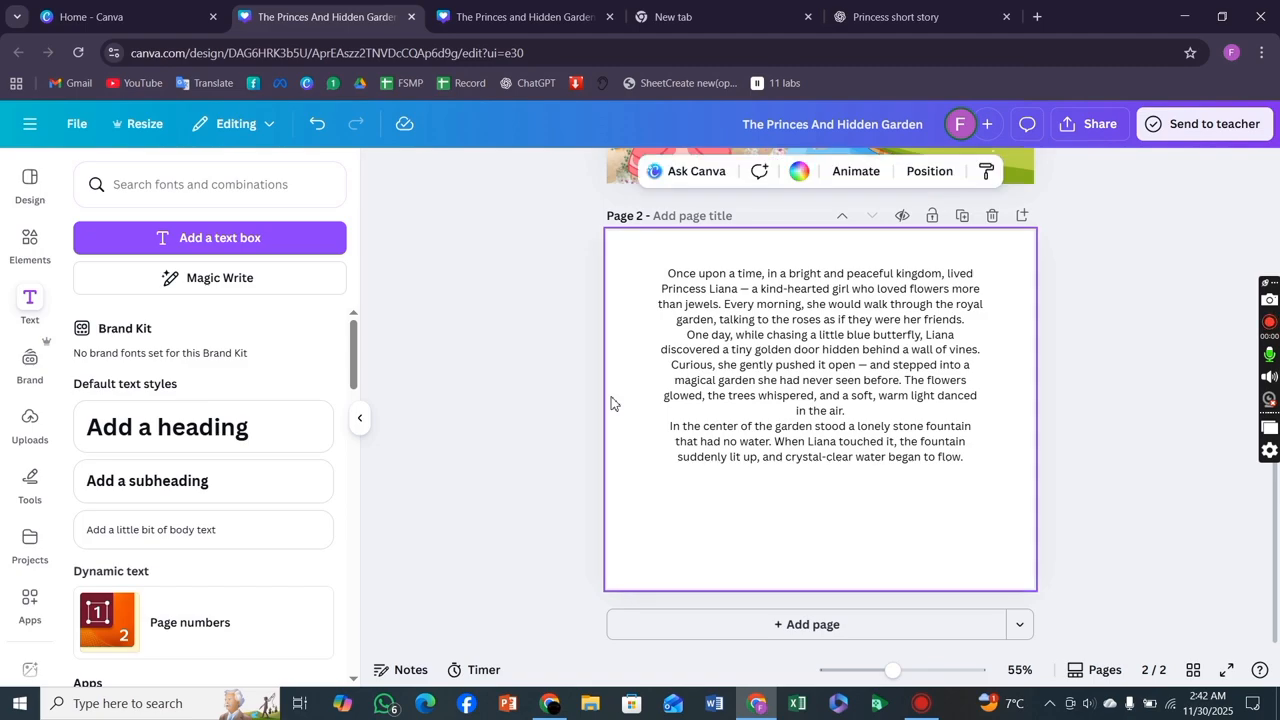
click(799, 173)
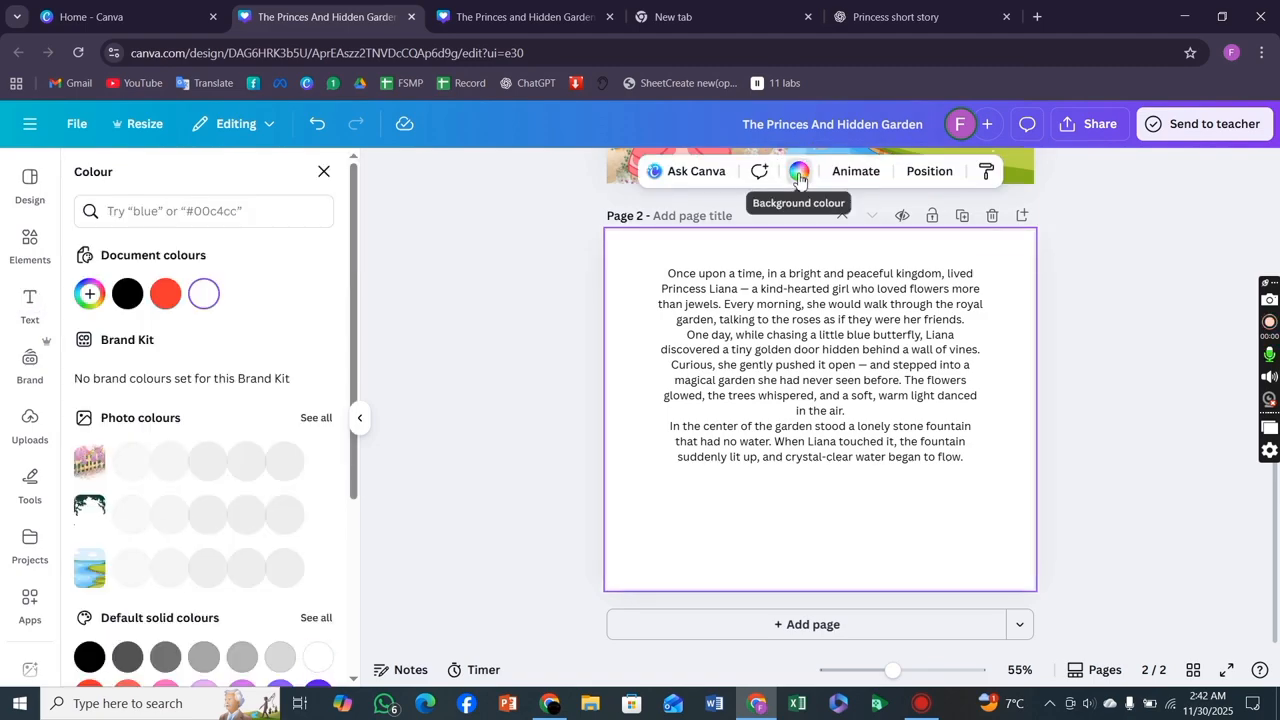
click(166, 294)
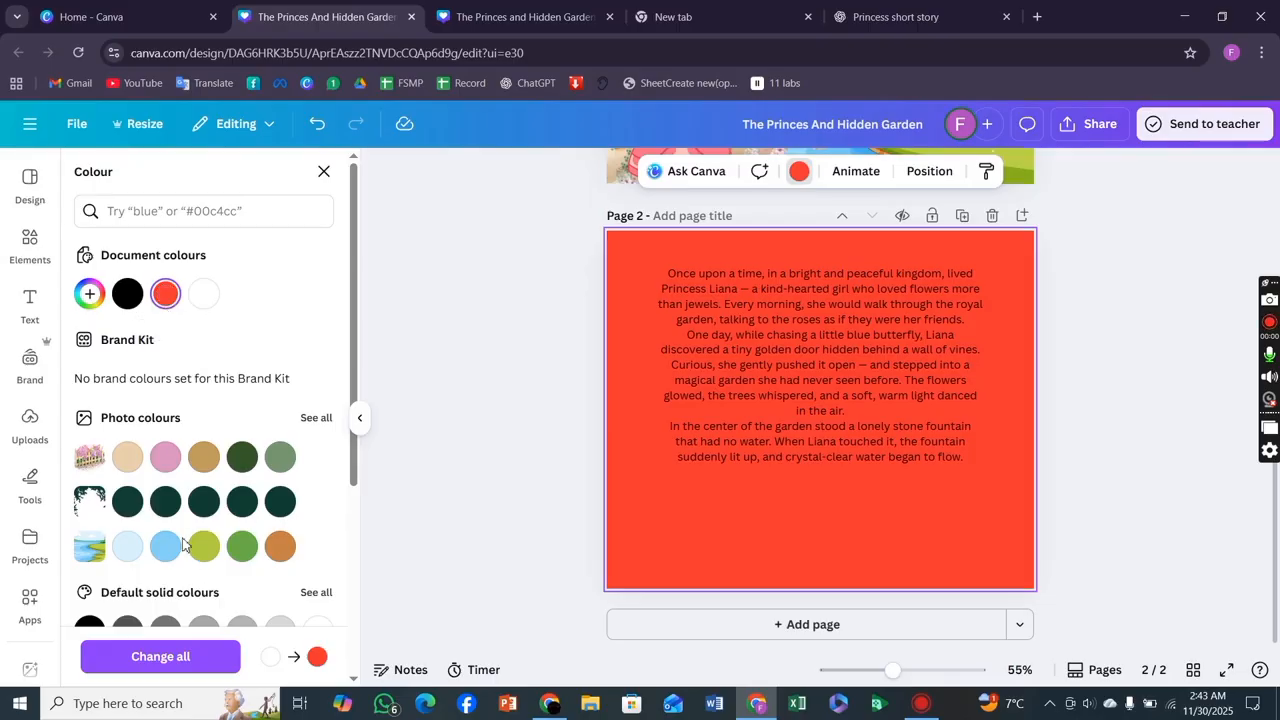
click(166, 460)
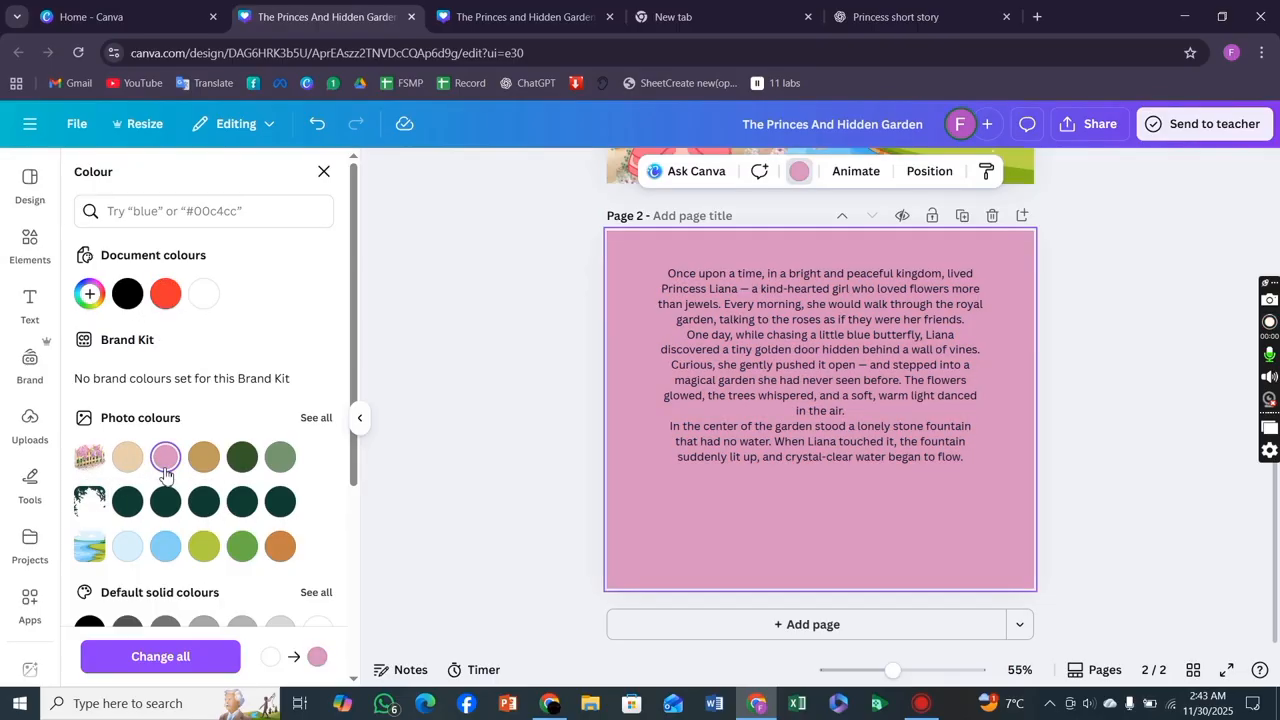
scroll(166, 474, down, 2)
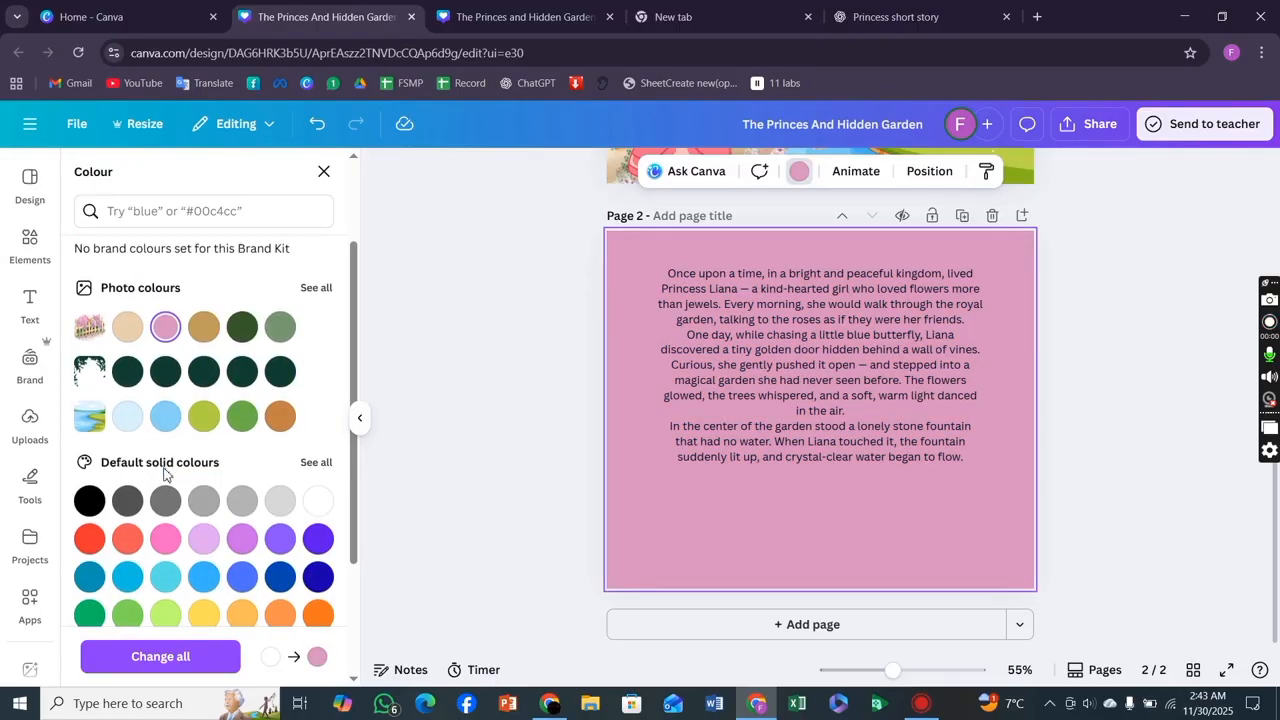
click(445, 552)
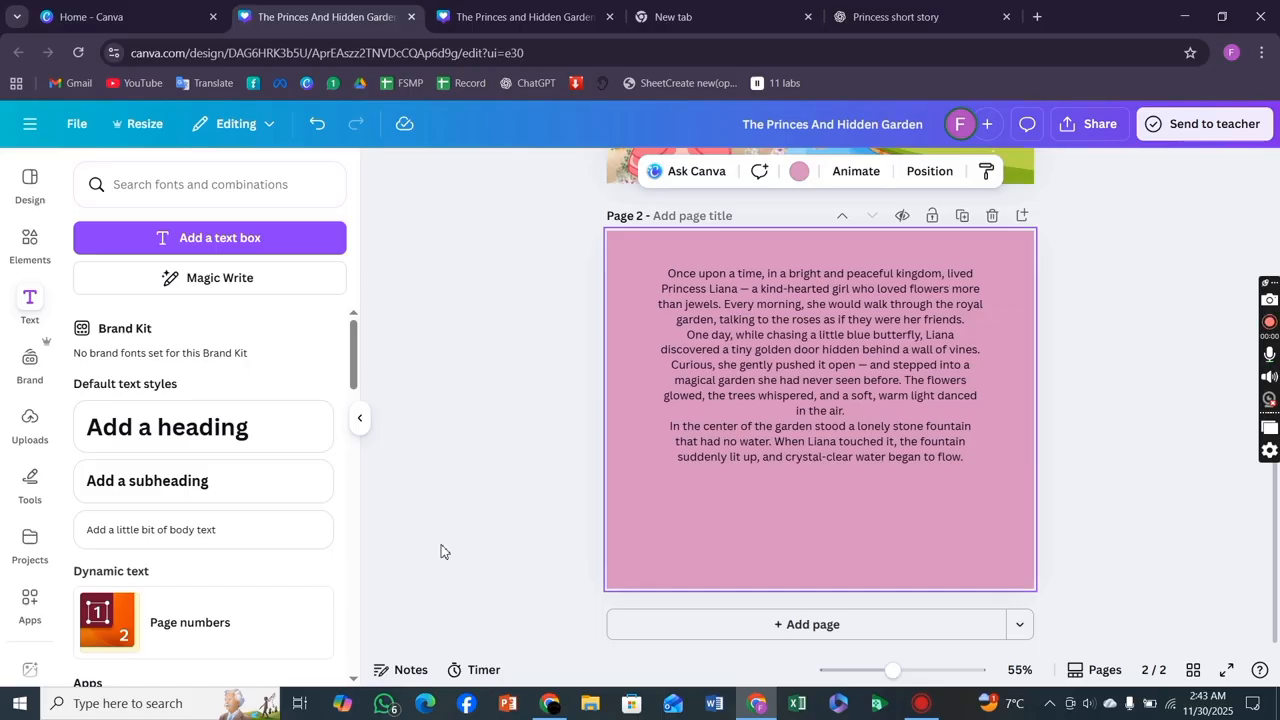
Copy the princess graphic from page 1.
scroll(680, 512, up, 4)
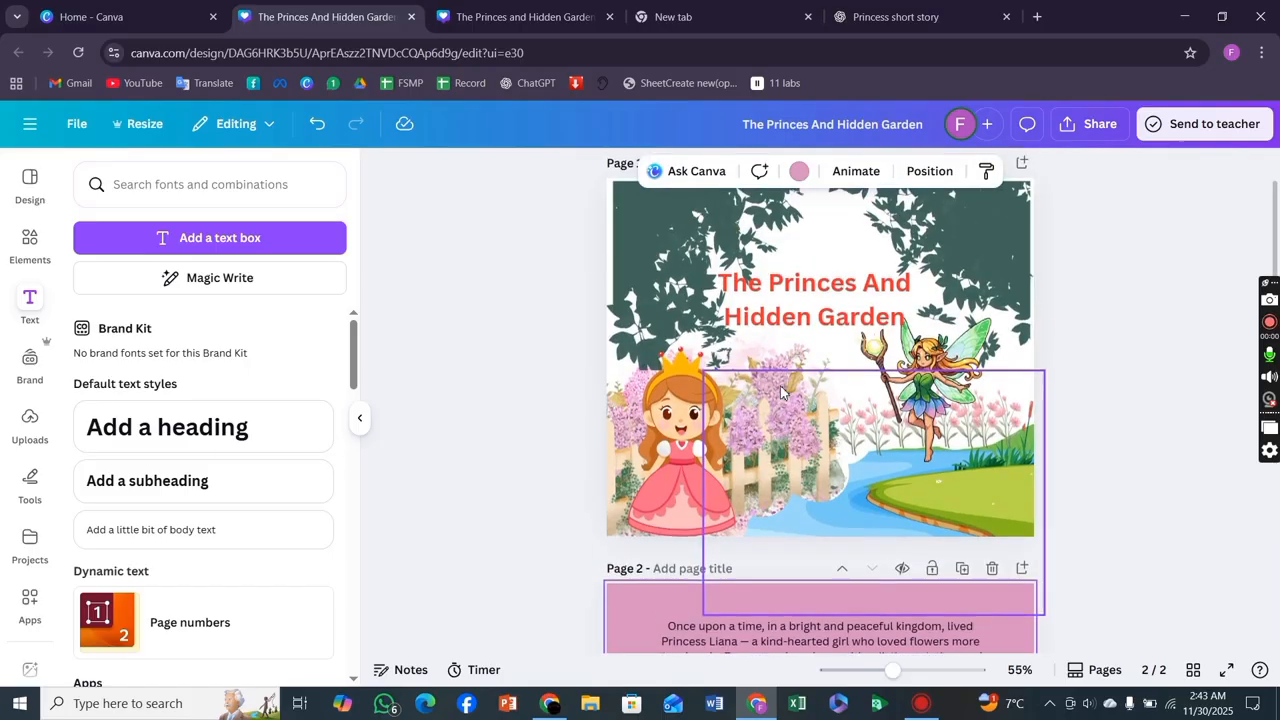
click(680, 512)
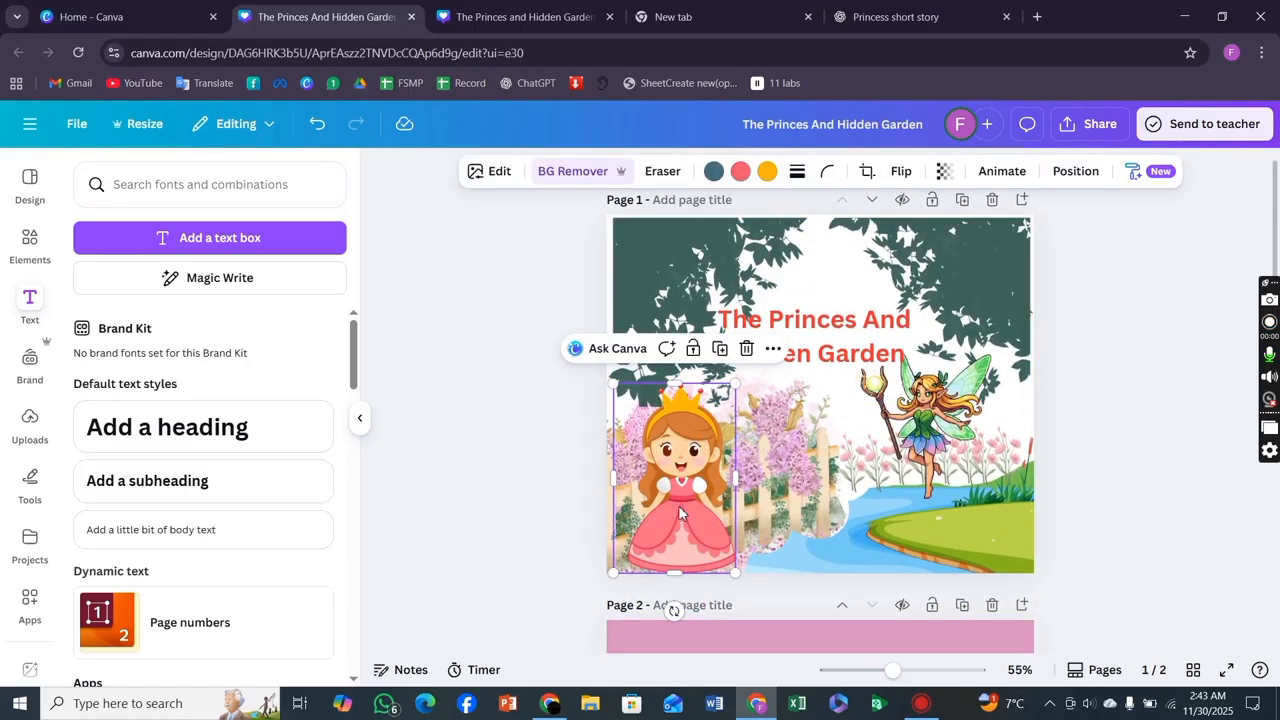
scroll(680, 512, down, 4)
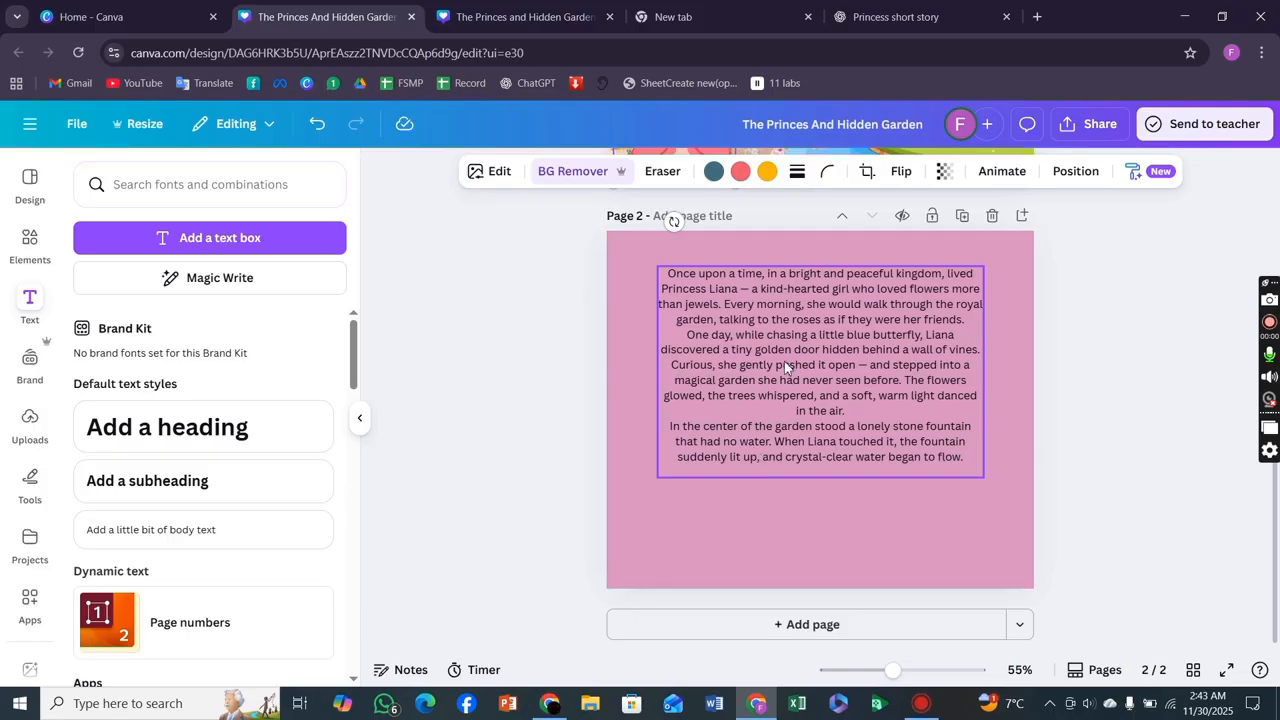
scroll(628, 351, up, 3)
click(630, 345)
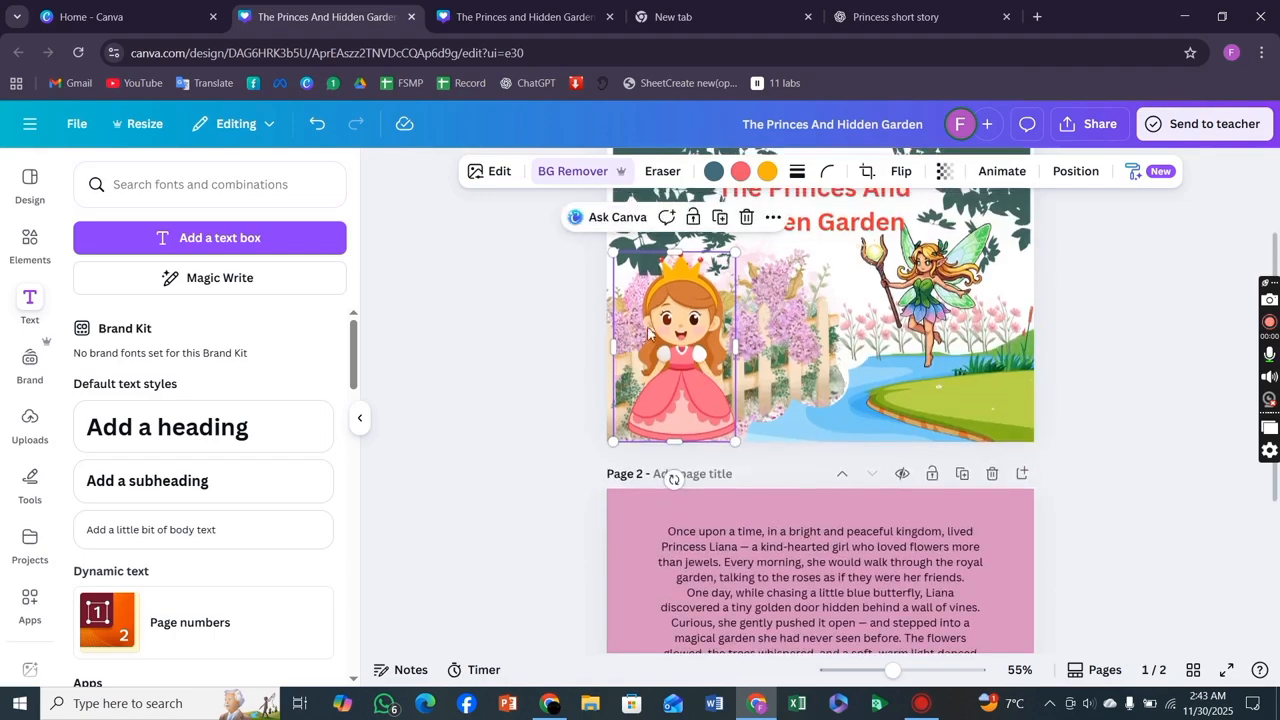
drag(672, 326, 685, 350)
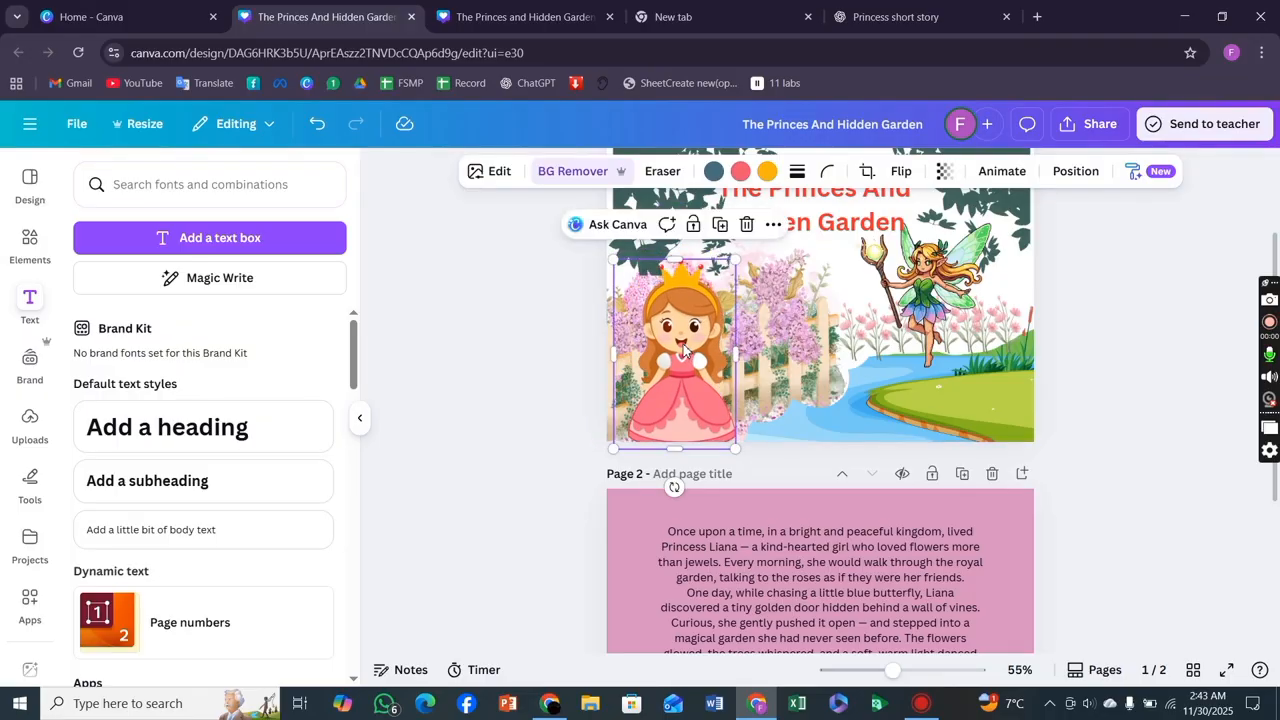
right_click(685, 350)
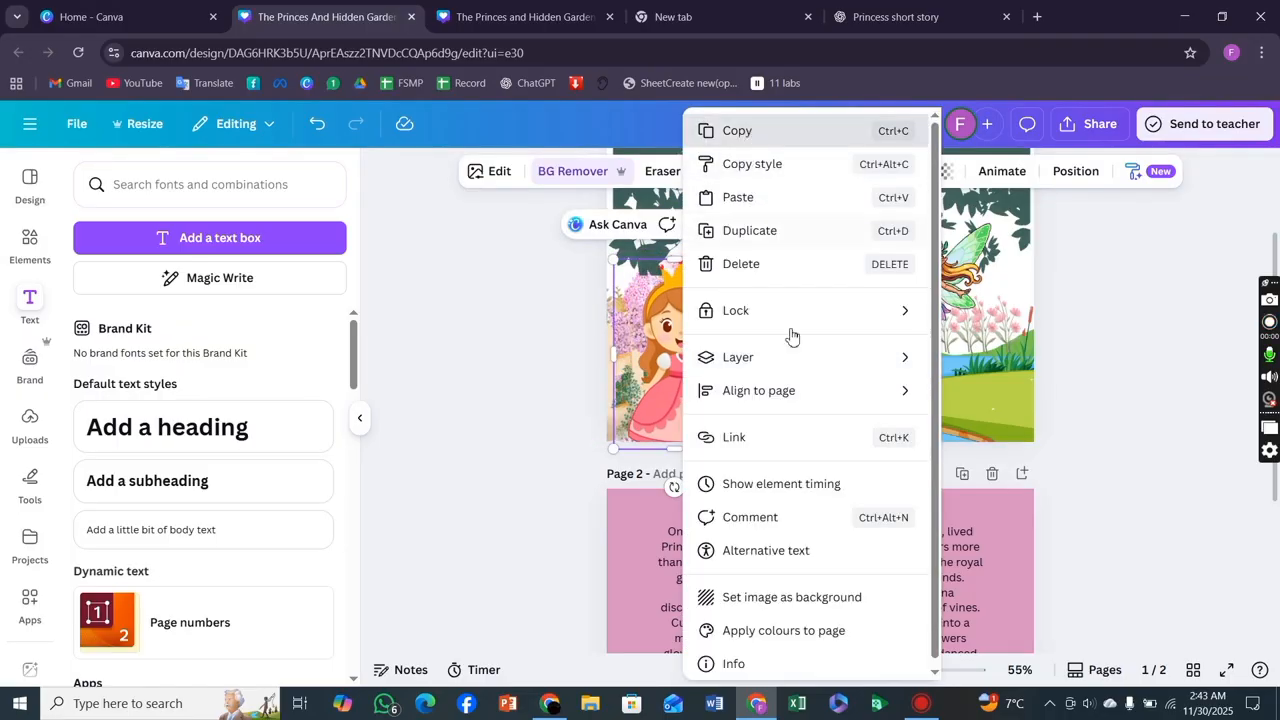
click(767, 131)
scroll(763, 505, down, 3)
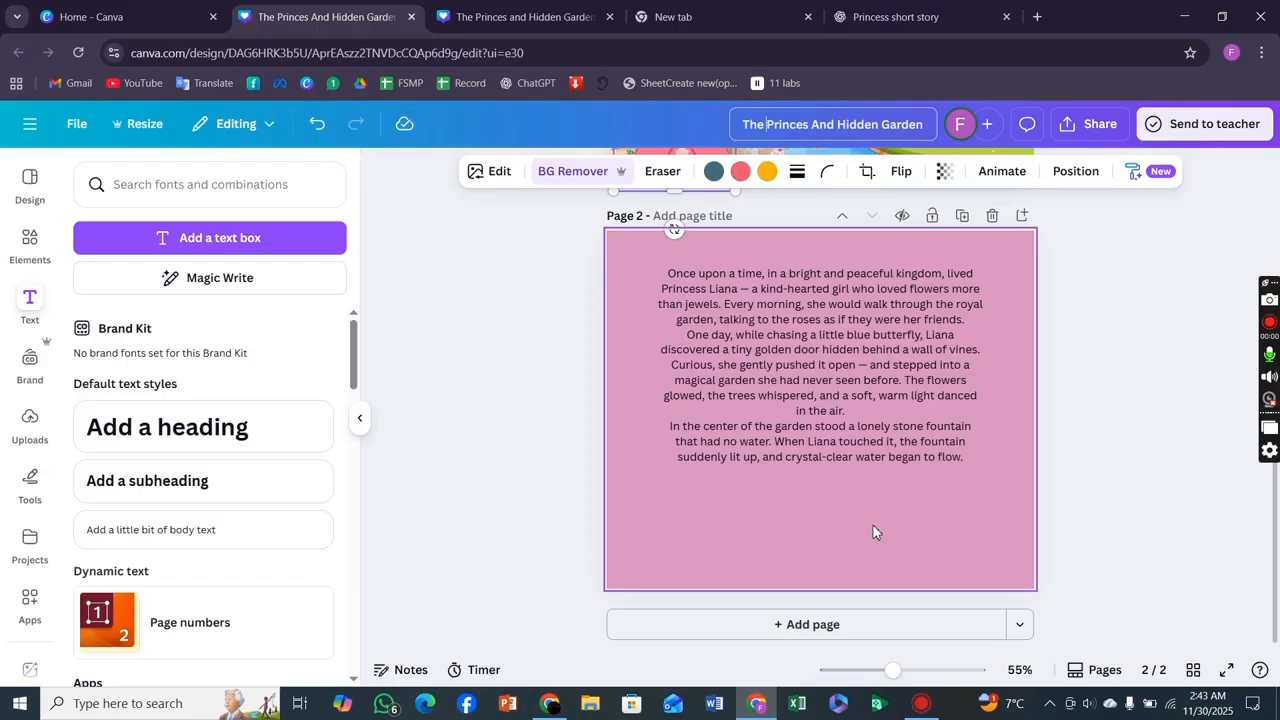
scroll(873, 525, up, 2)
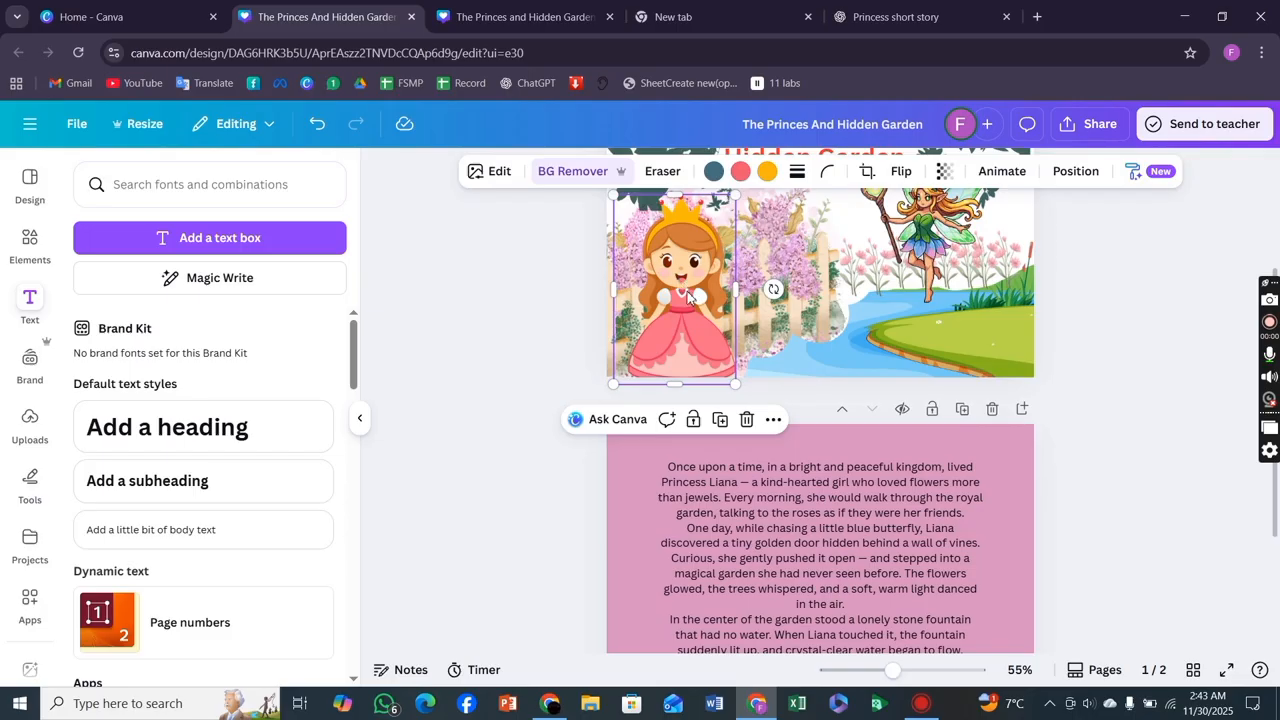
right_click(687, 296)
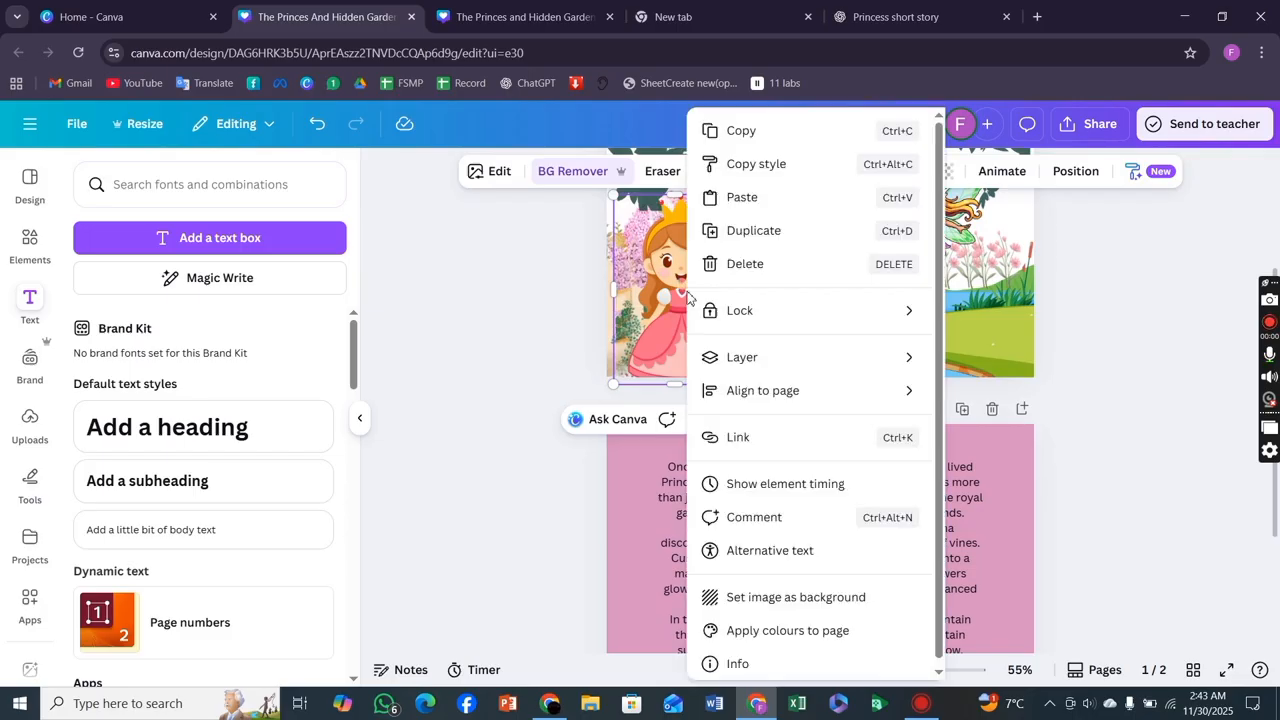
click(763, 134)
Paste the princess onto page 2 and move it to the page's bottom-right corner.
scroll(675, 498, down, 2)
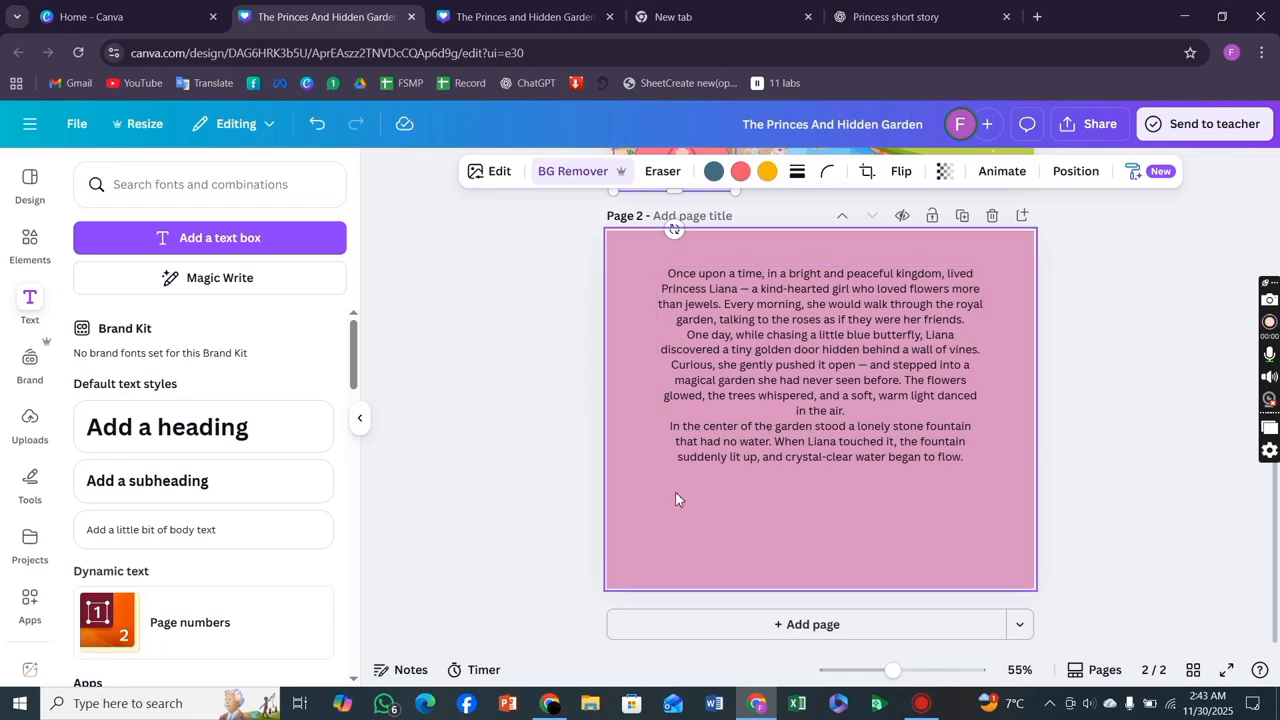
click(651, 514)
right_click(651, 517)
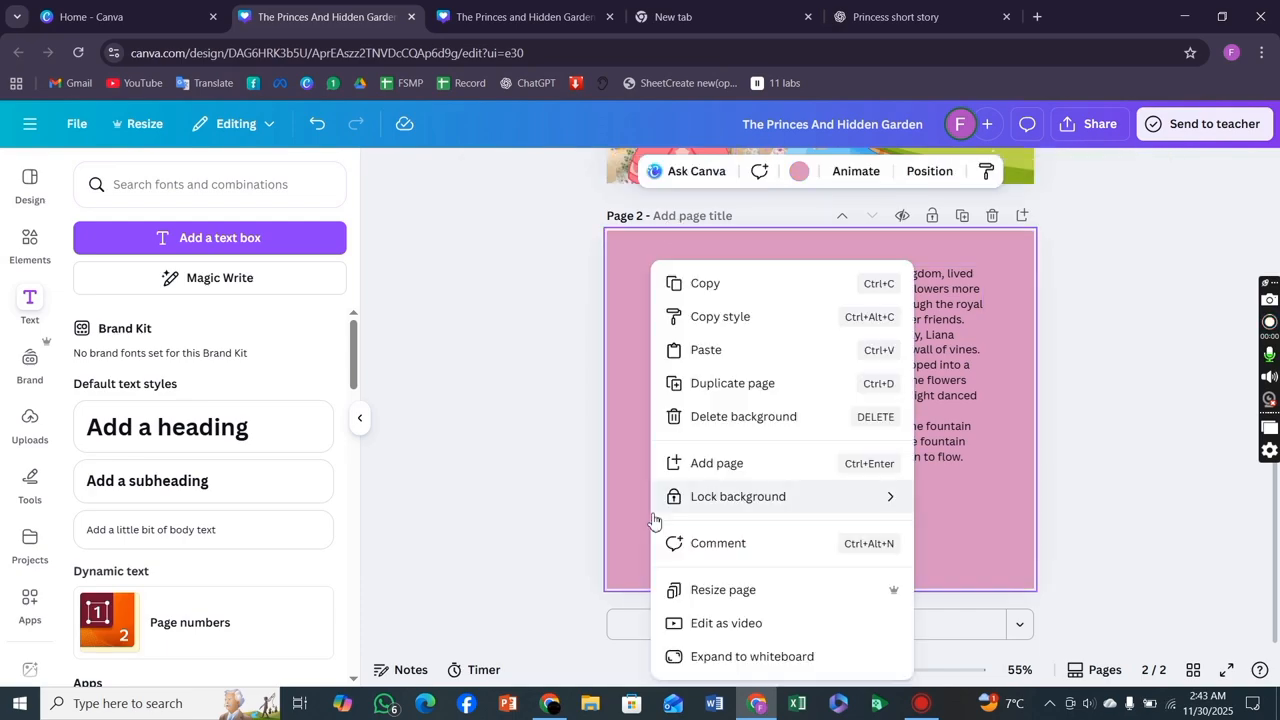
click(706, 350)
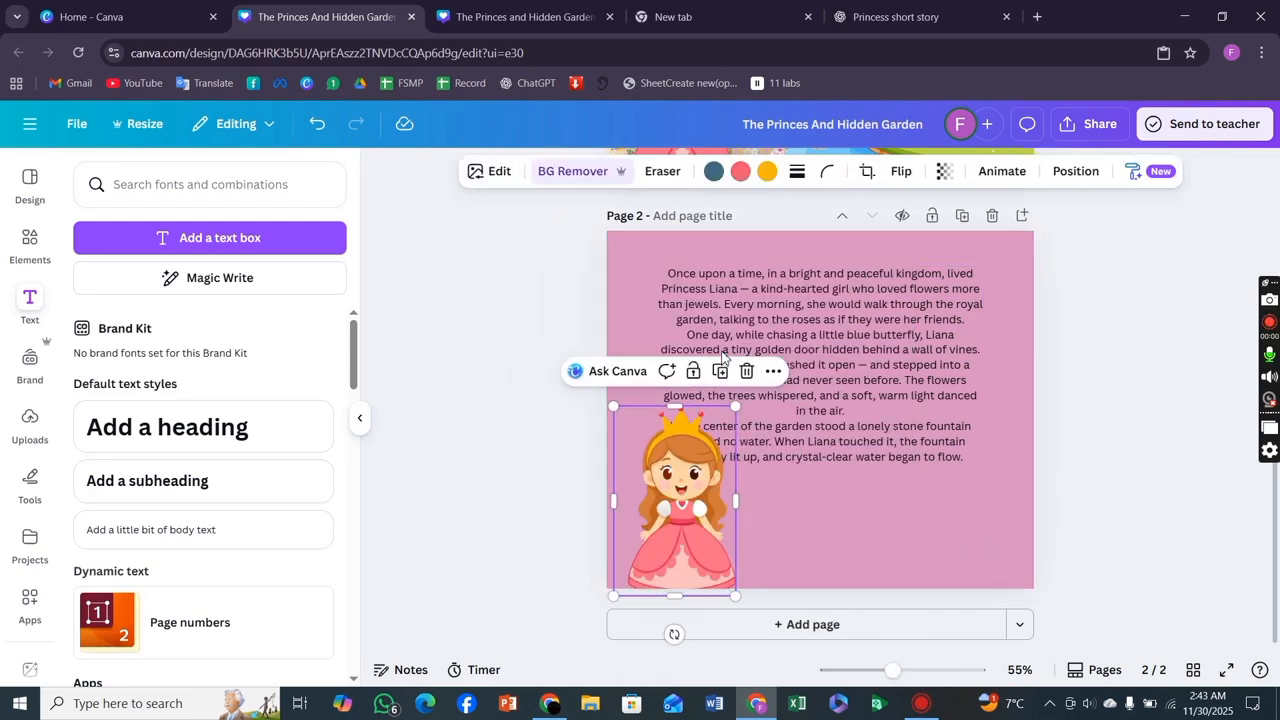
drag(663, 508, 950, 502)
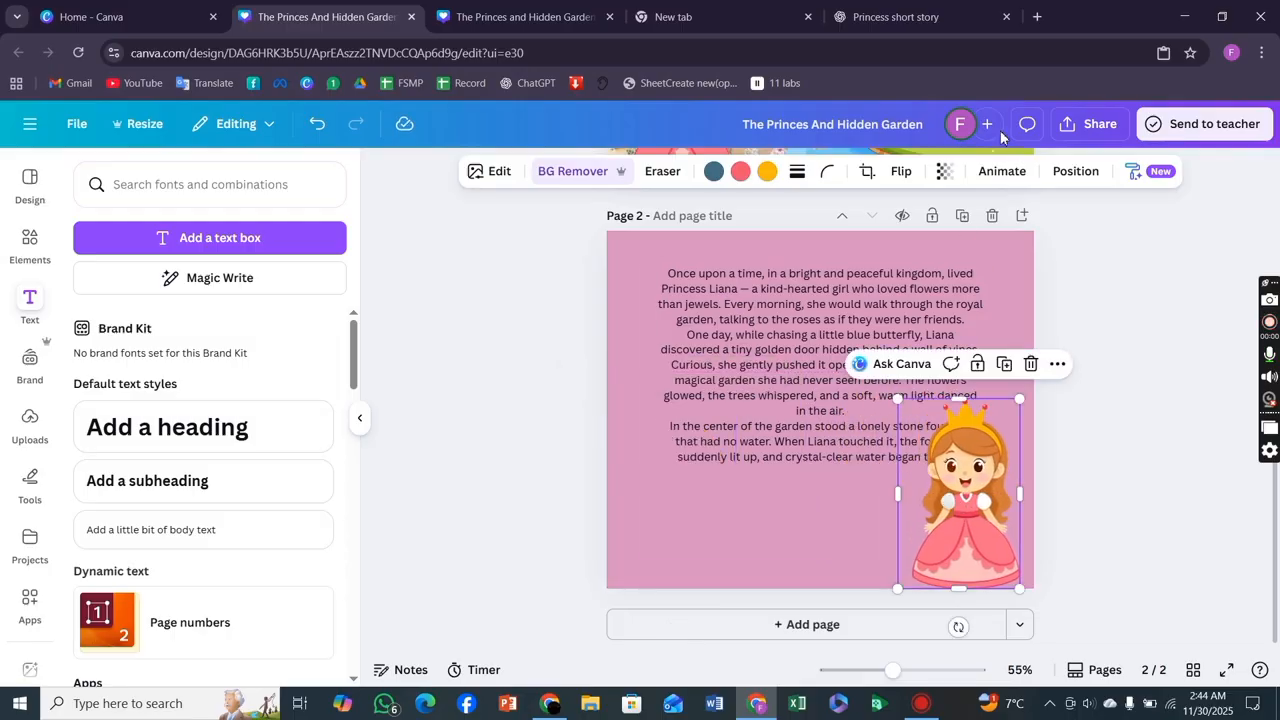
Set the princess's transparency to 71 and move its layer behind the story text.
click(944, 170)
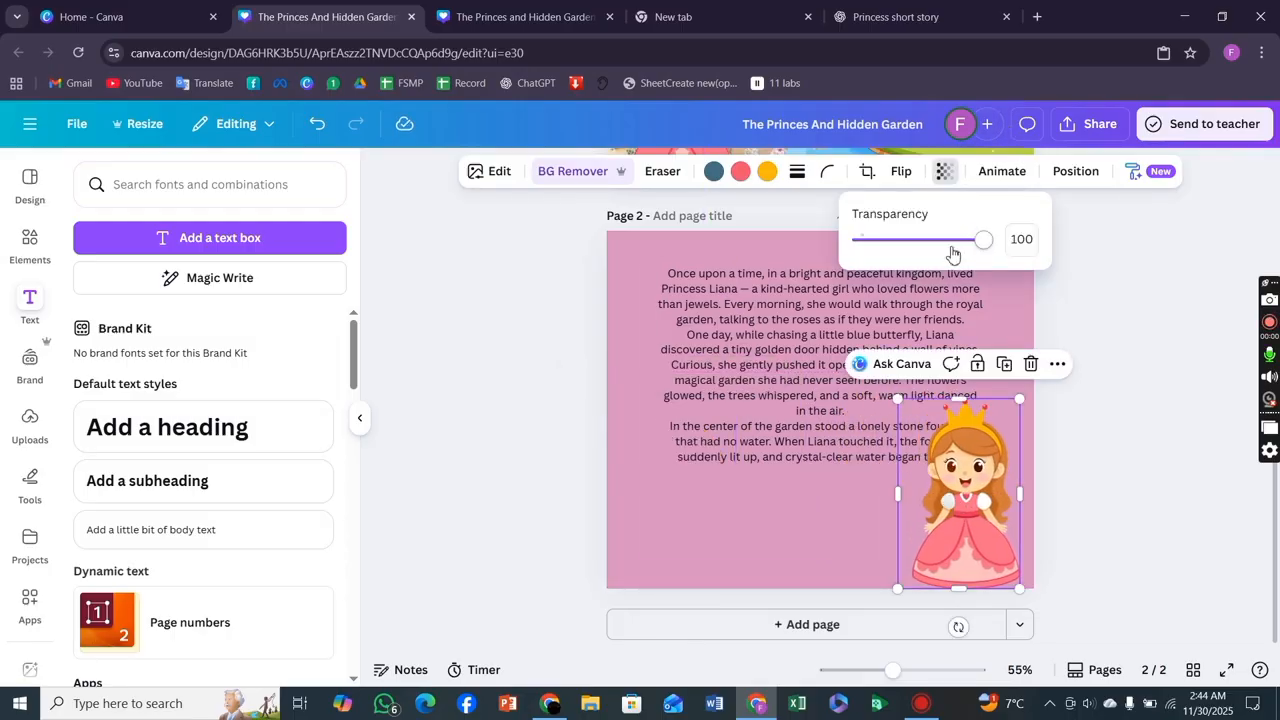
click(947, 241)
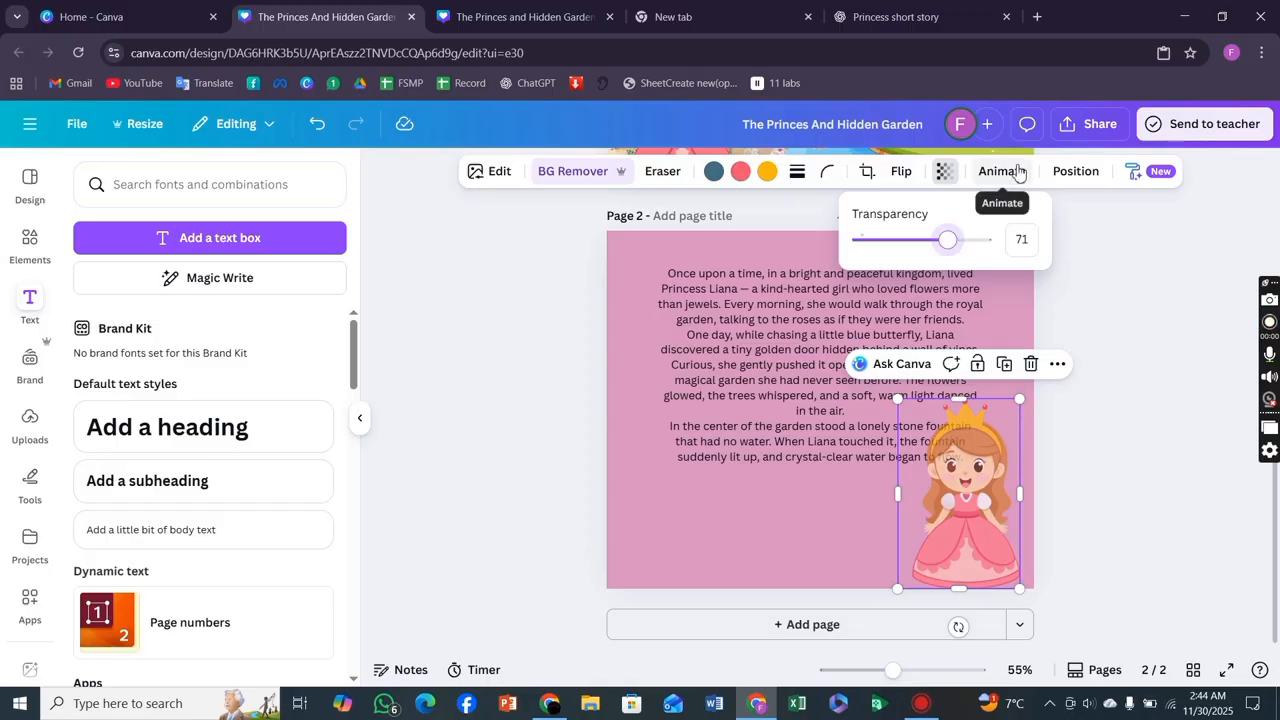
click(1084, 171)
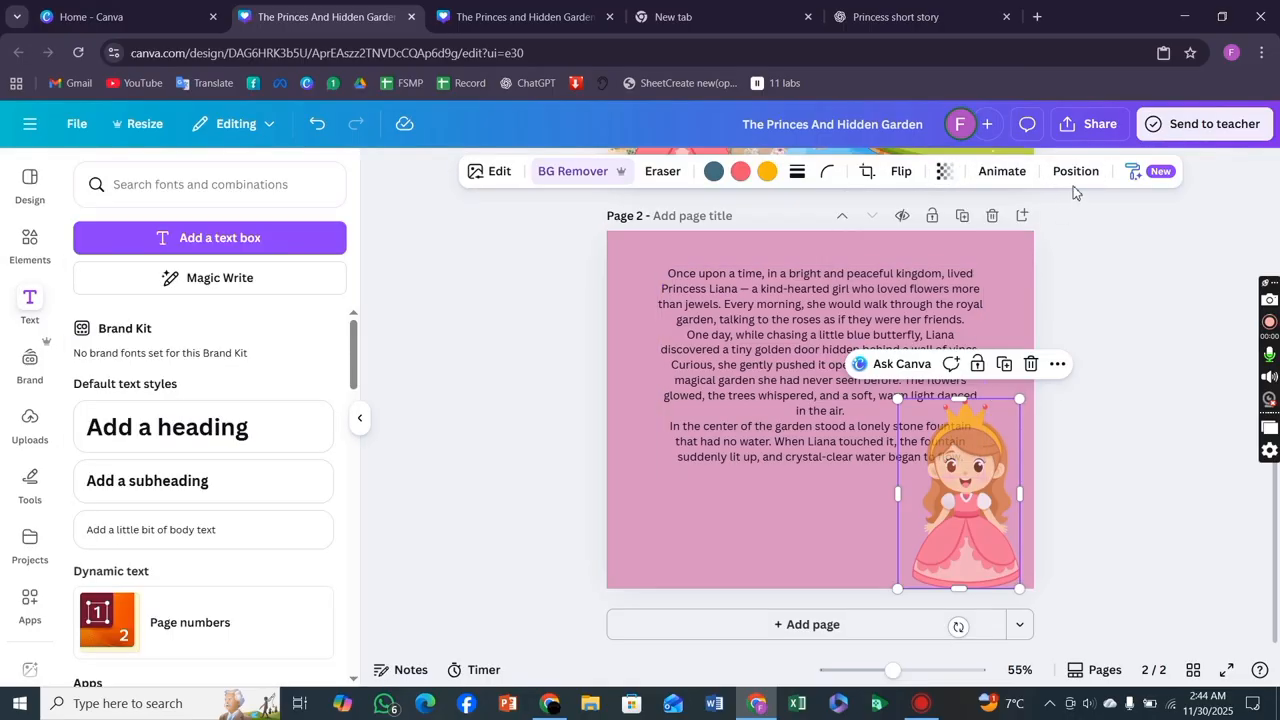
click(1073, 171)
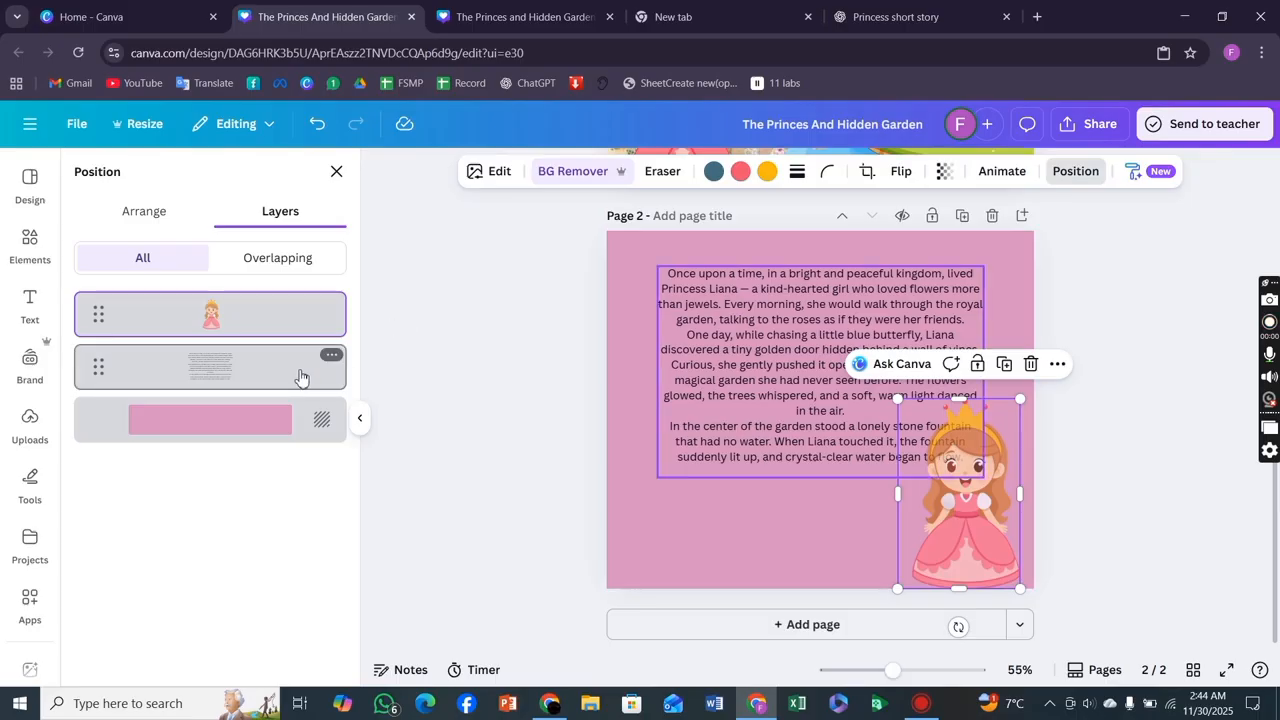
drag(297, 360, 272, 392)
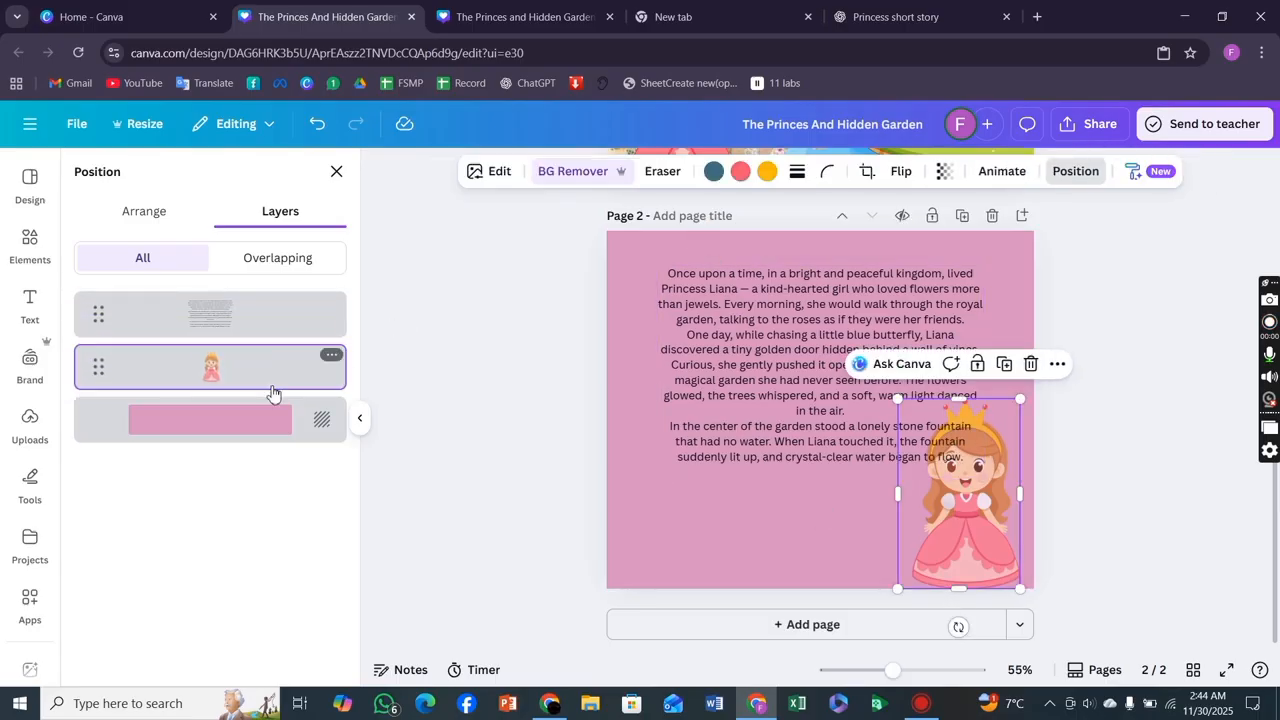
click(451, 446)
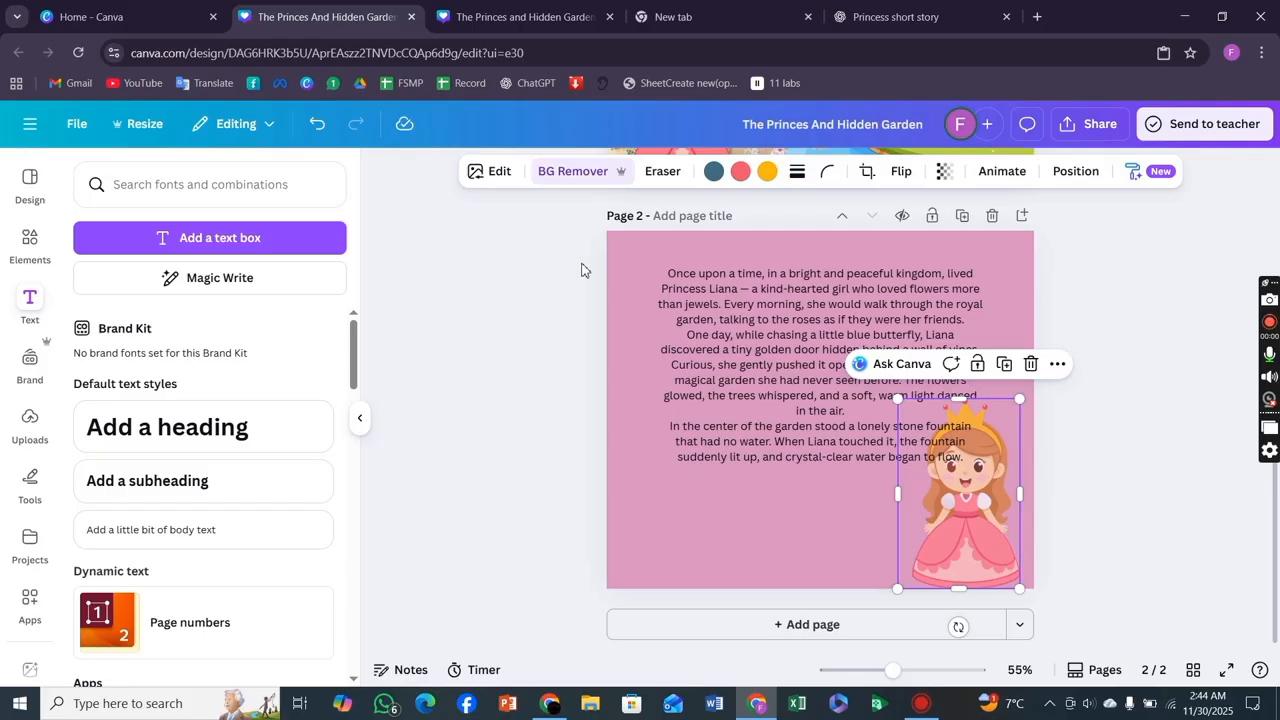
Search the graphics elements for butterfly and add the purple butterflies graphic over the page 2 text.
click(20, 252)
click(141, 184)
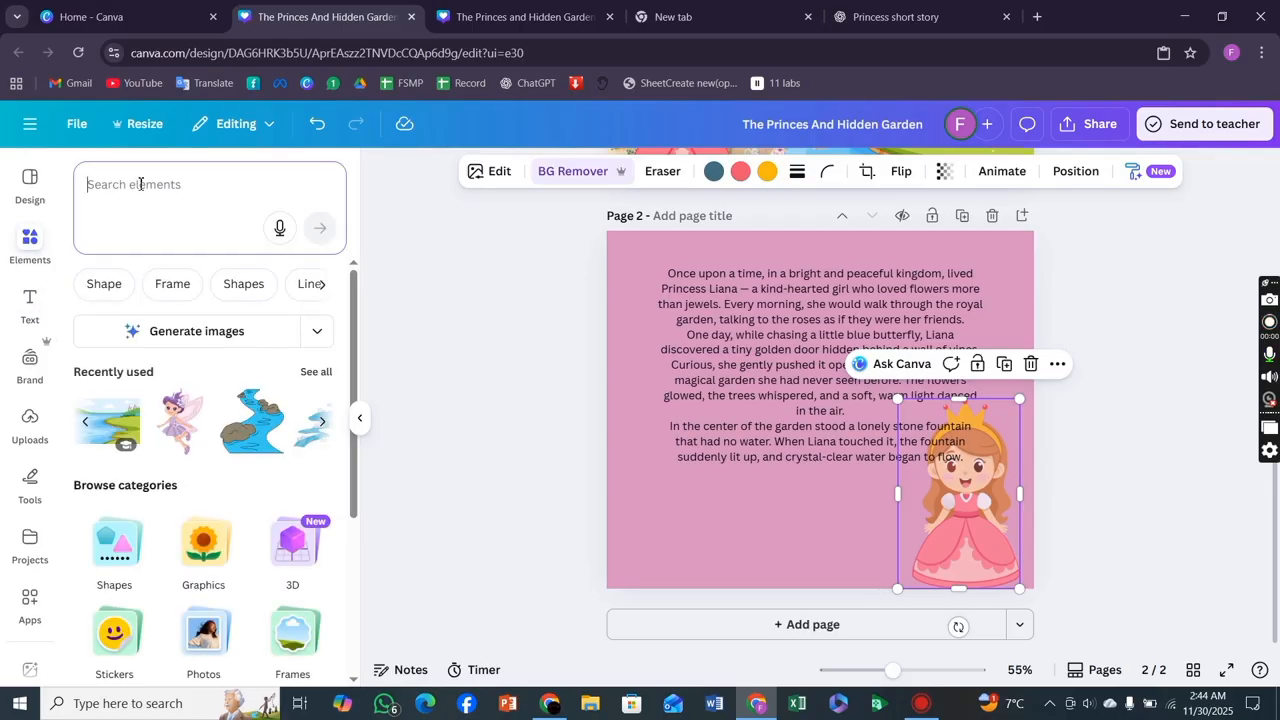
text(butt)
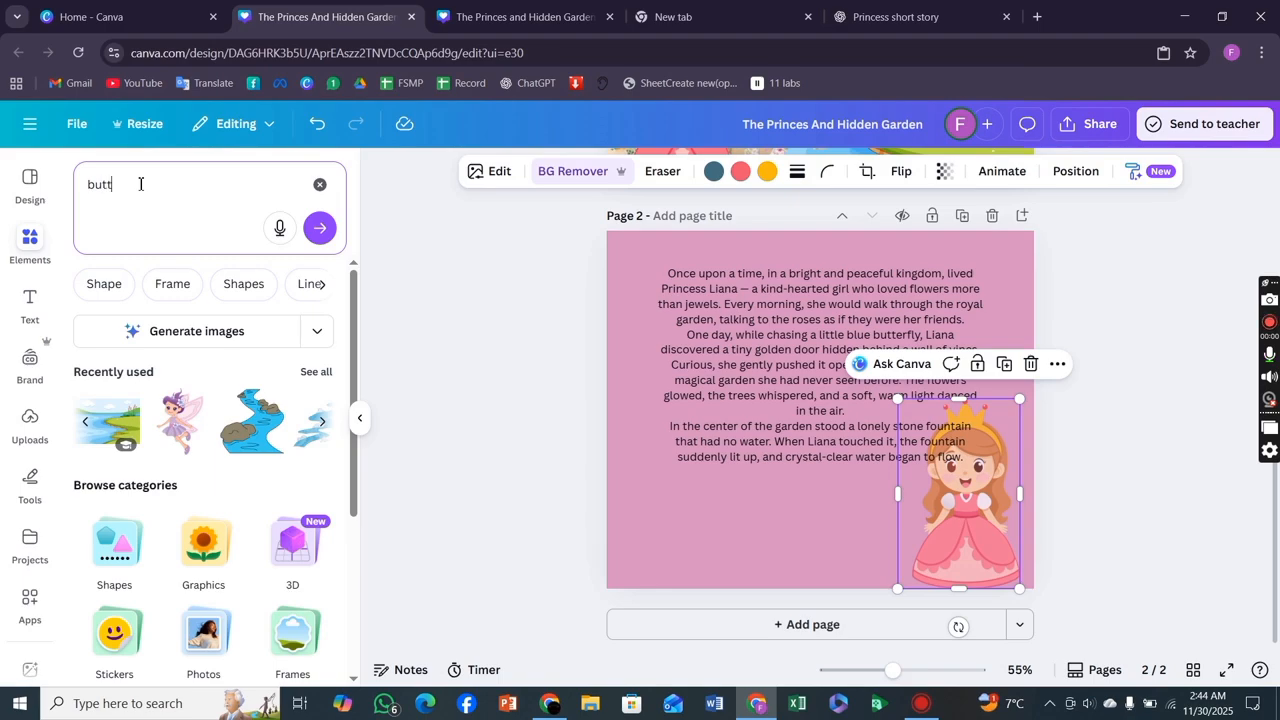
text(erfly)
key(Return)
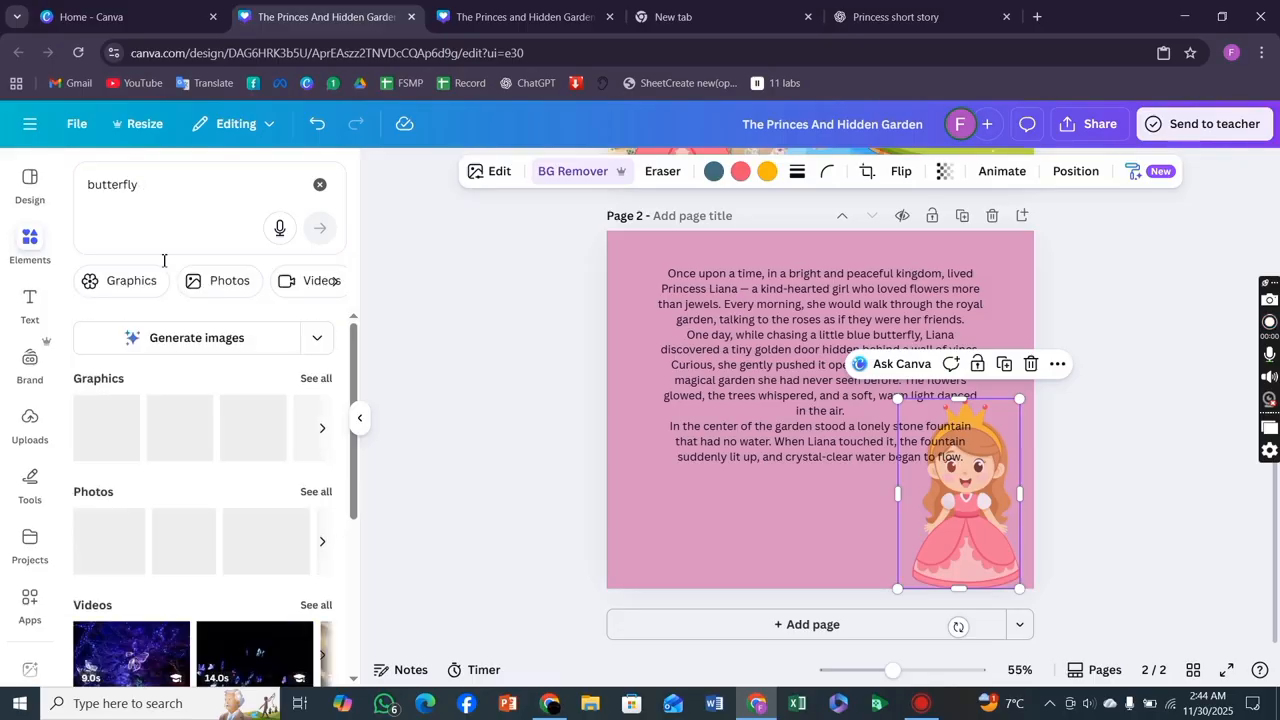
click(128, 283)
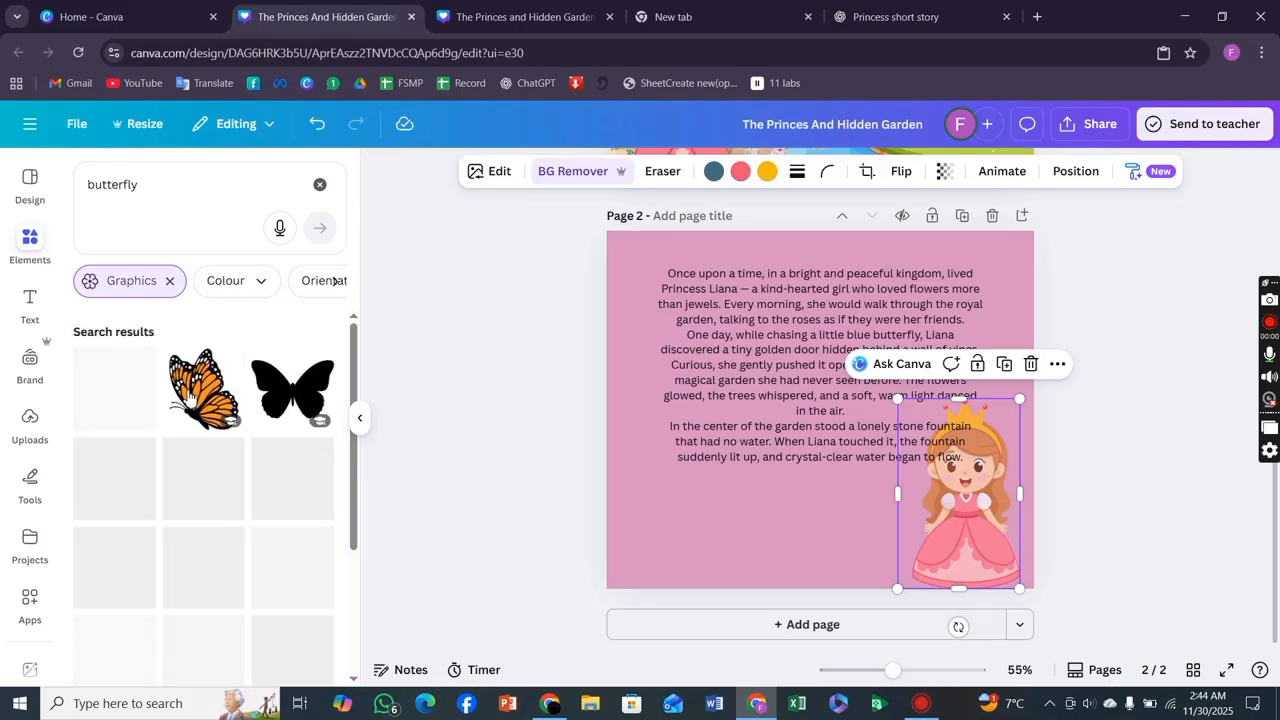
click(104, 487)
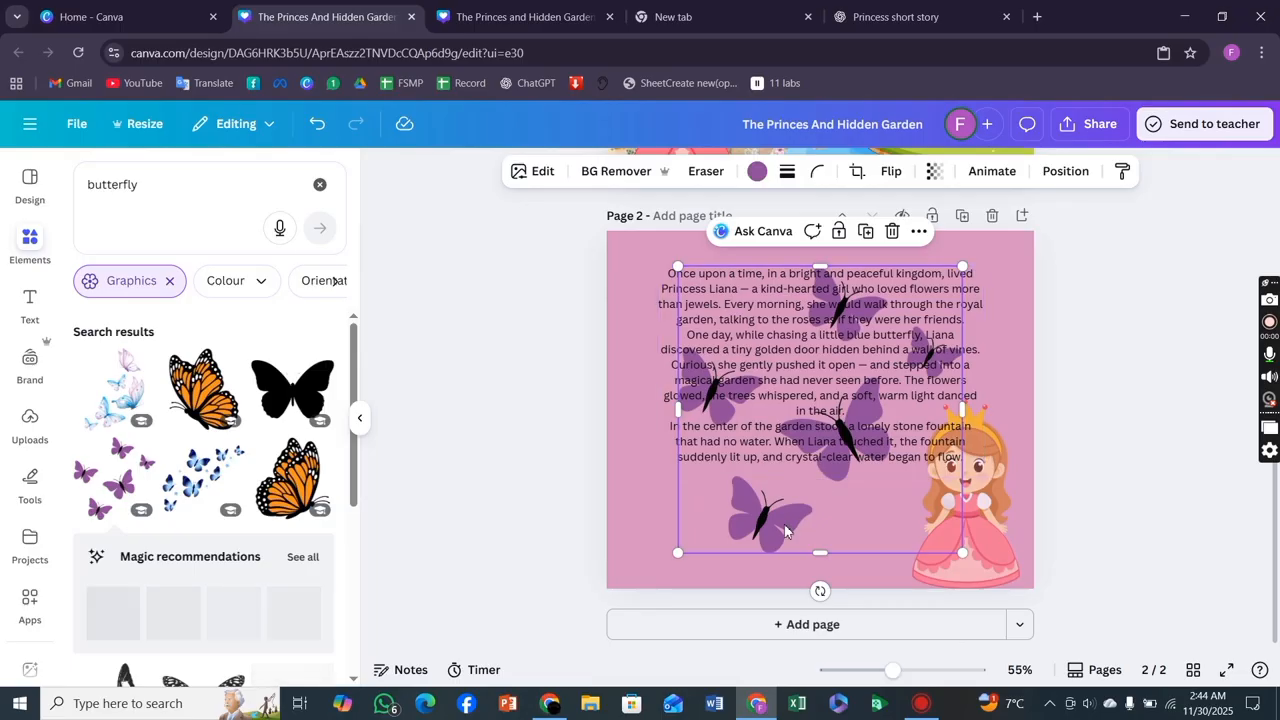
drag(760, 508, 724, 498)
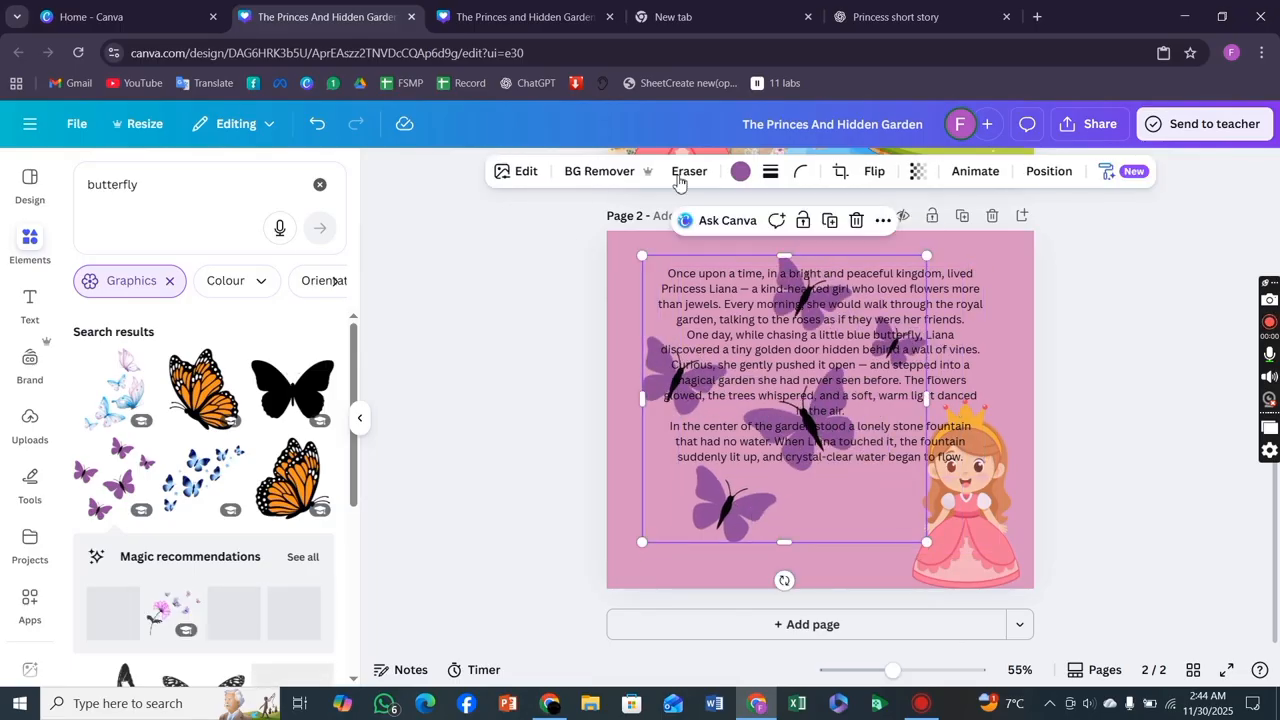
Set the butterflies graphic's transparency to 63.
click(919, 170)
click(912, 242)
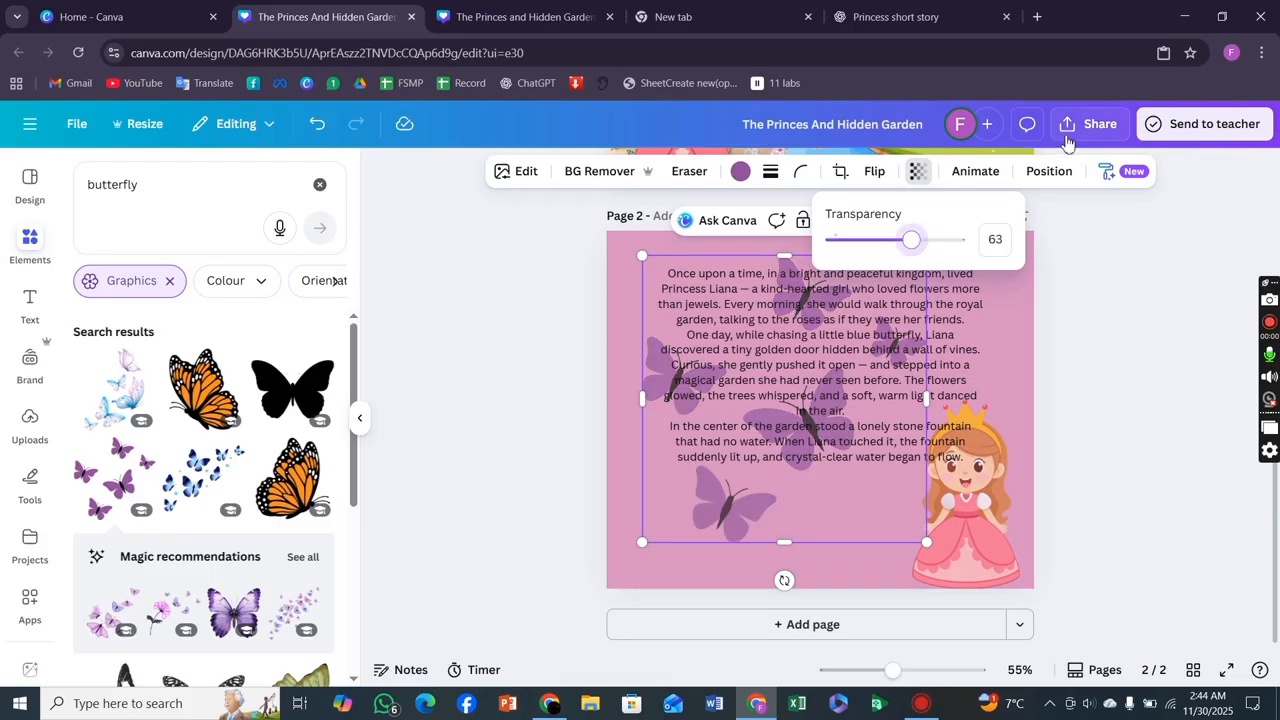
click(1049, 171)
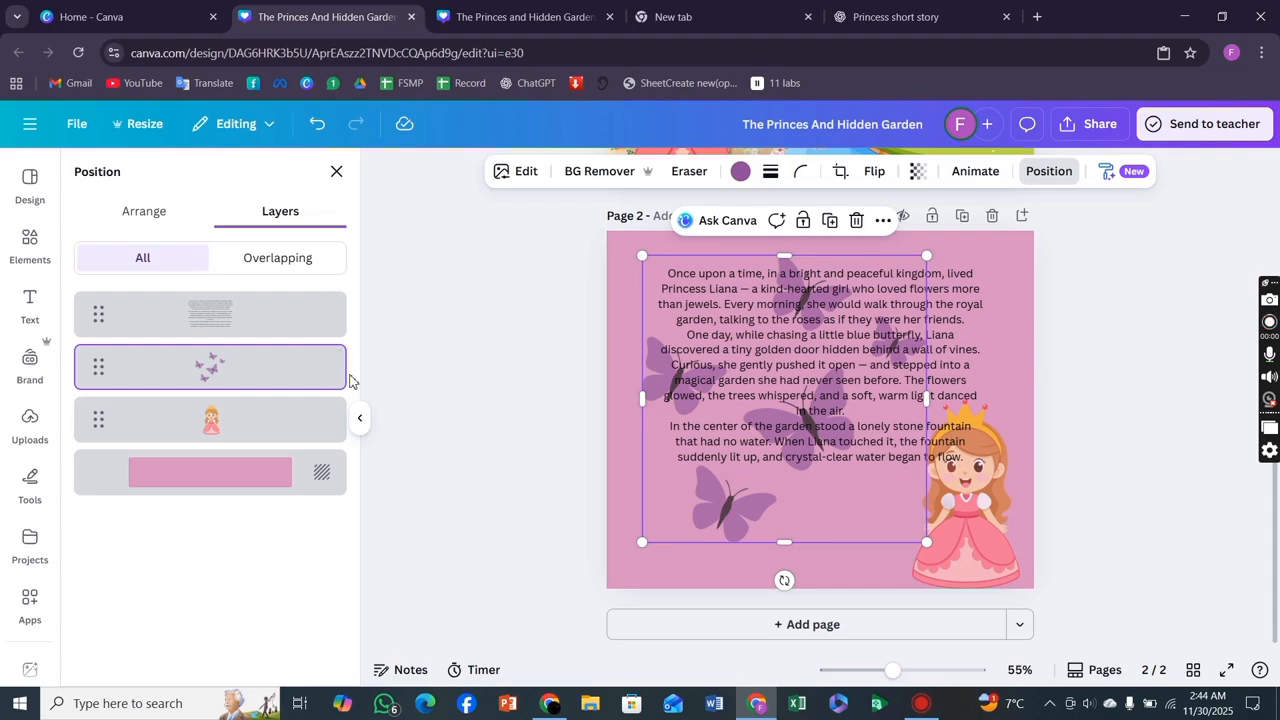
click(447, 413)
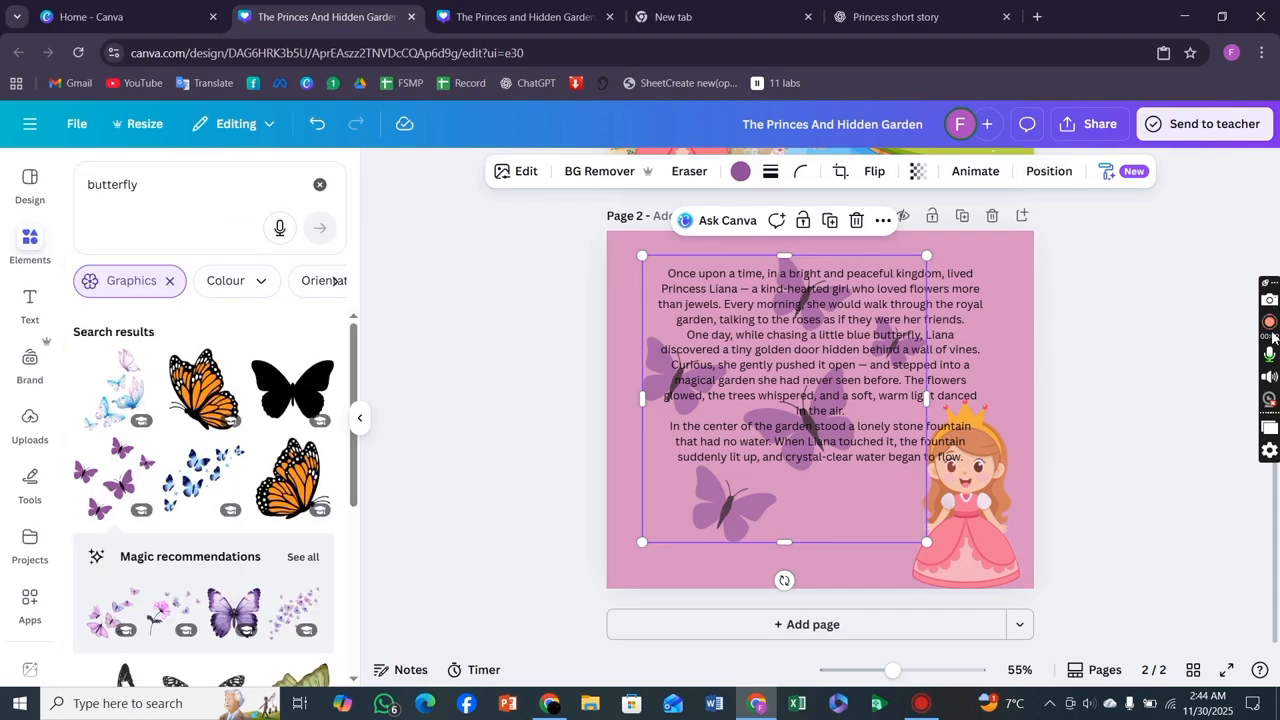
click(1148, 407)
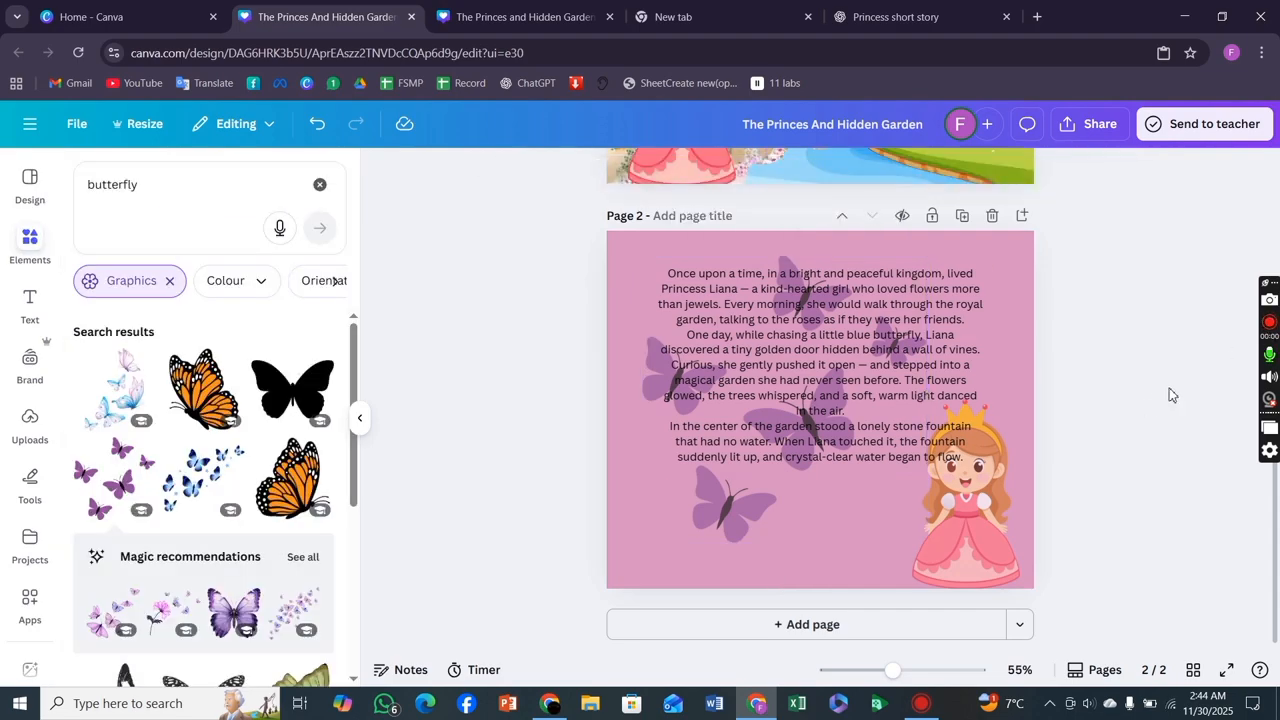
click(1270, 323)
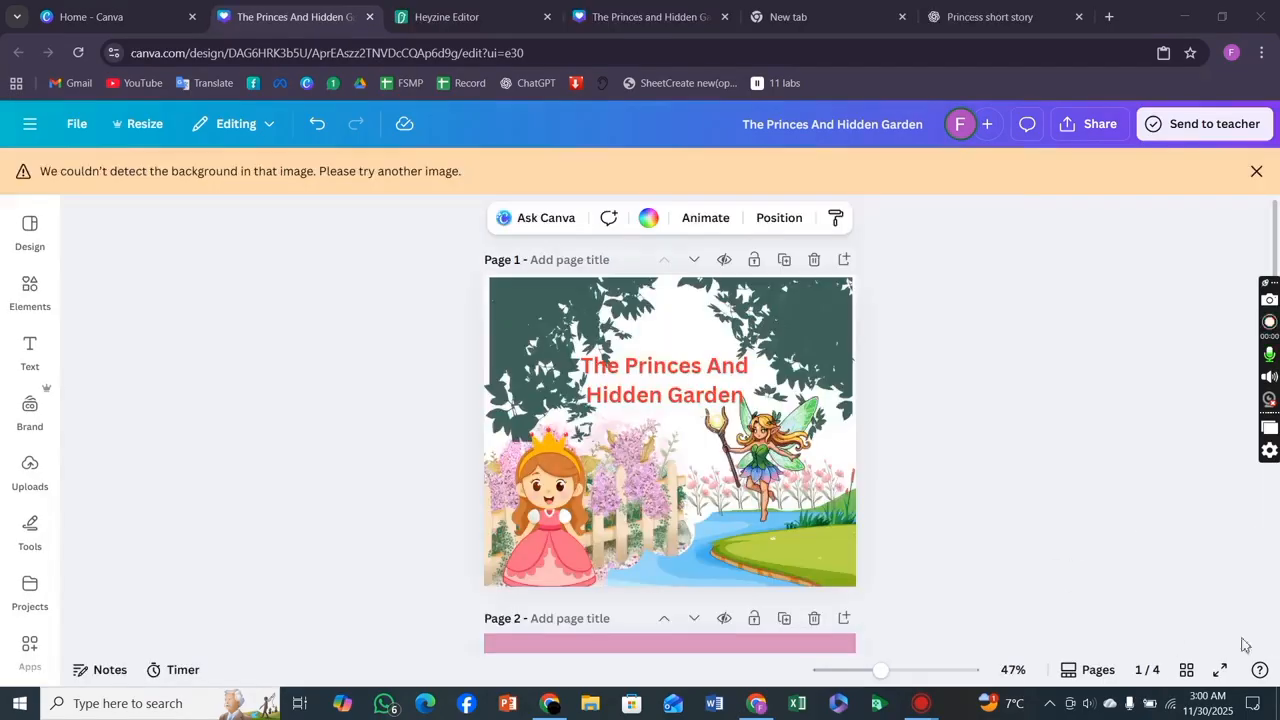
scroll(700, 440, down, 10)
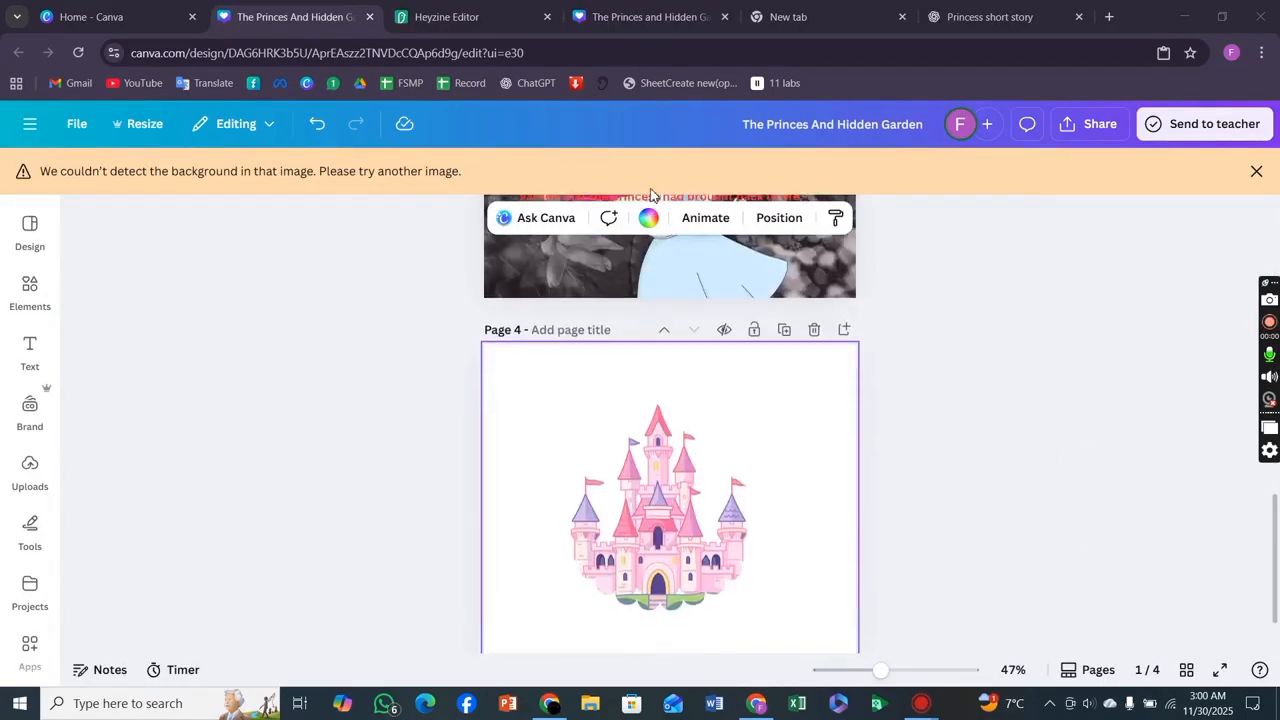
scroll(604, 344, up, 3)
scroll(604, 346, down, 3)
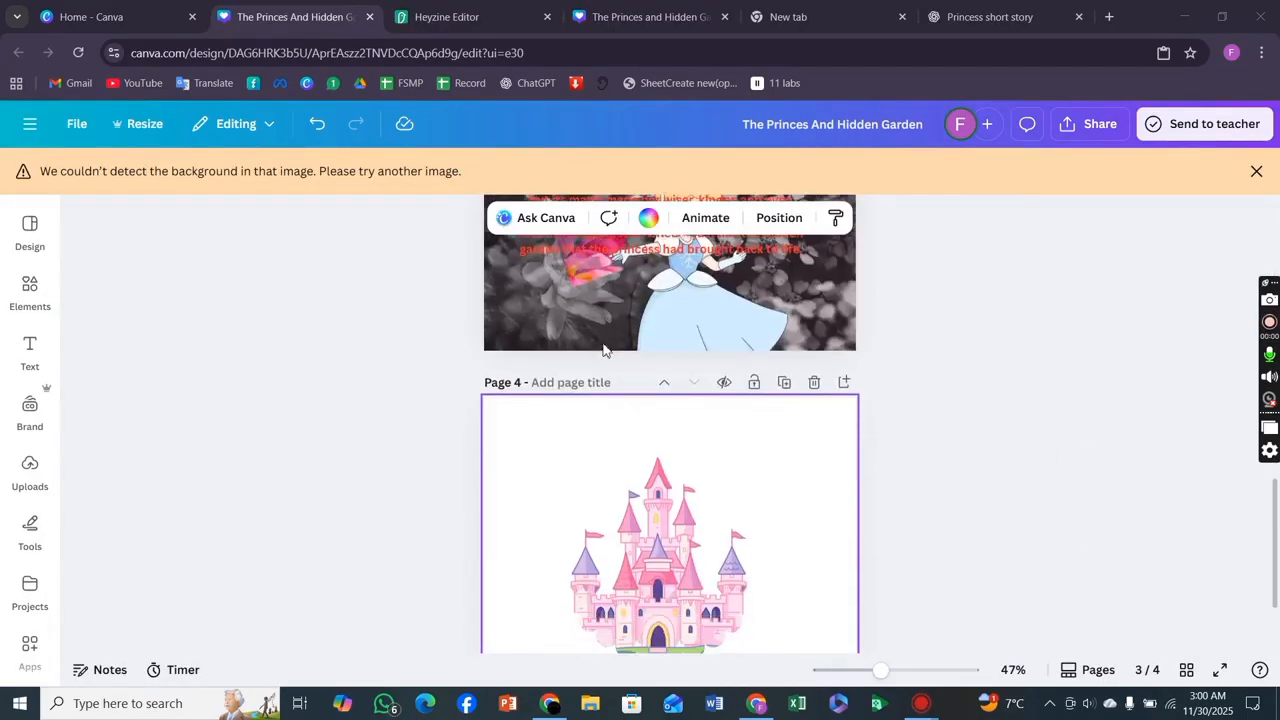
scroll(604, 346, up, 3)
scroll(604, 346, down, 3)
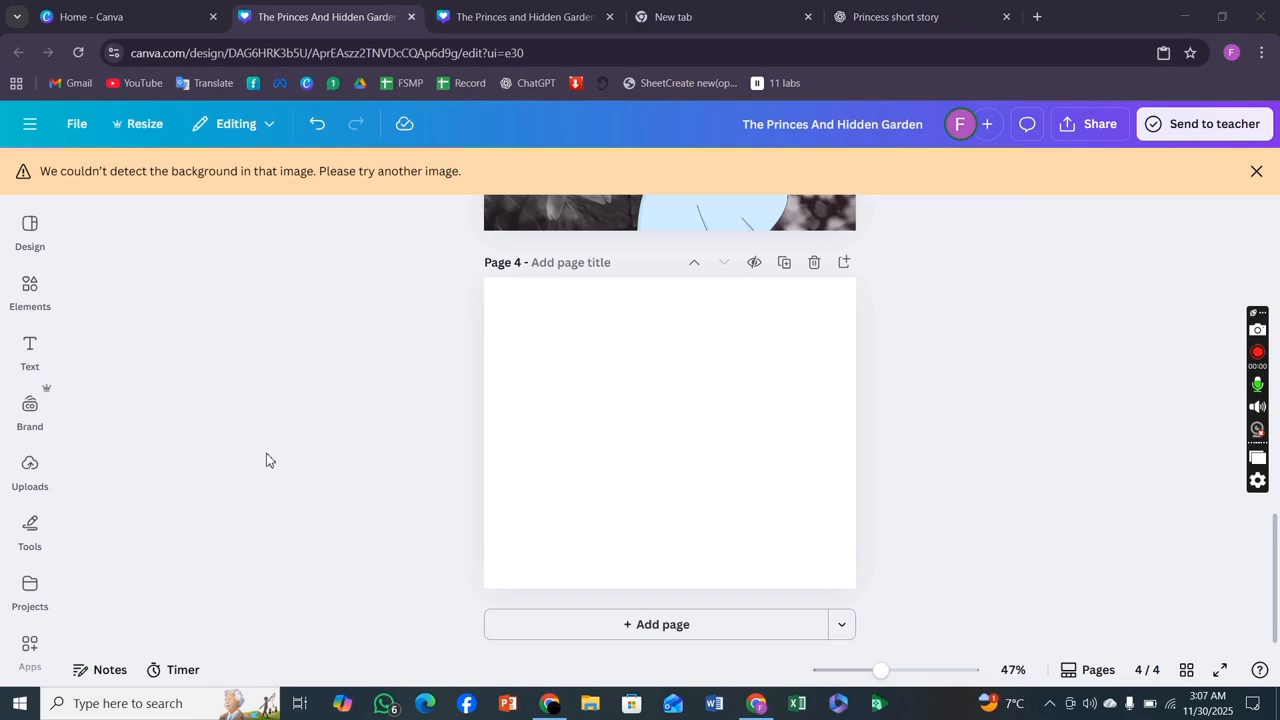
click(40, 352)
click(28, 298)
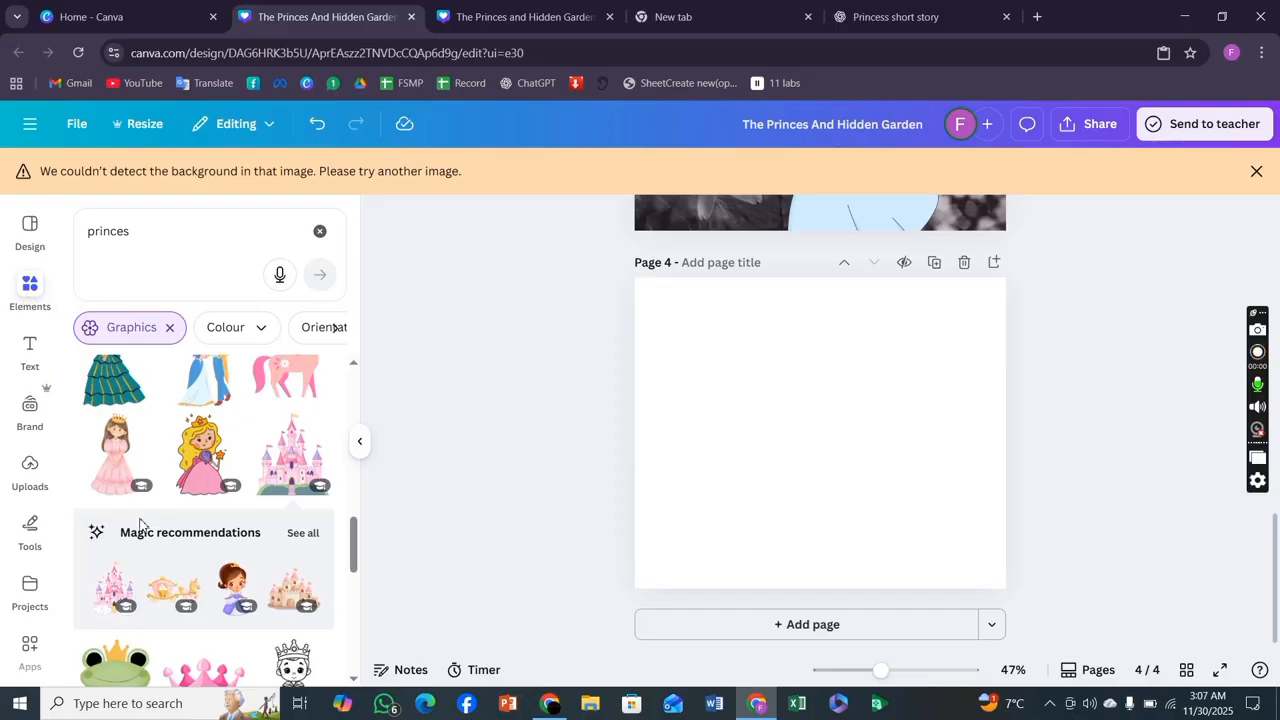
scroll(175, 488, down, 5)
scroll(178, 487, down, 5)
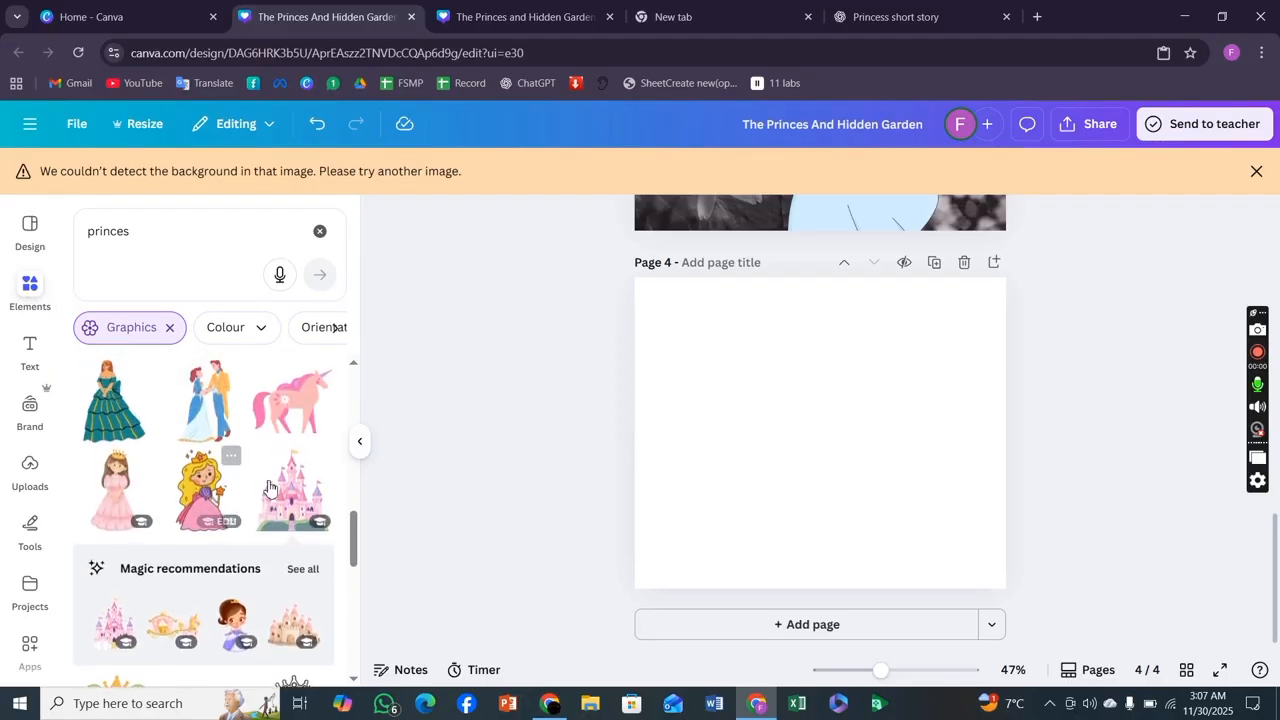
click(296, 495)
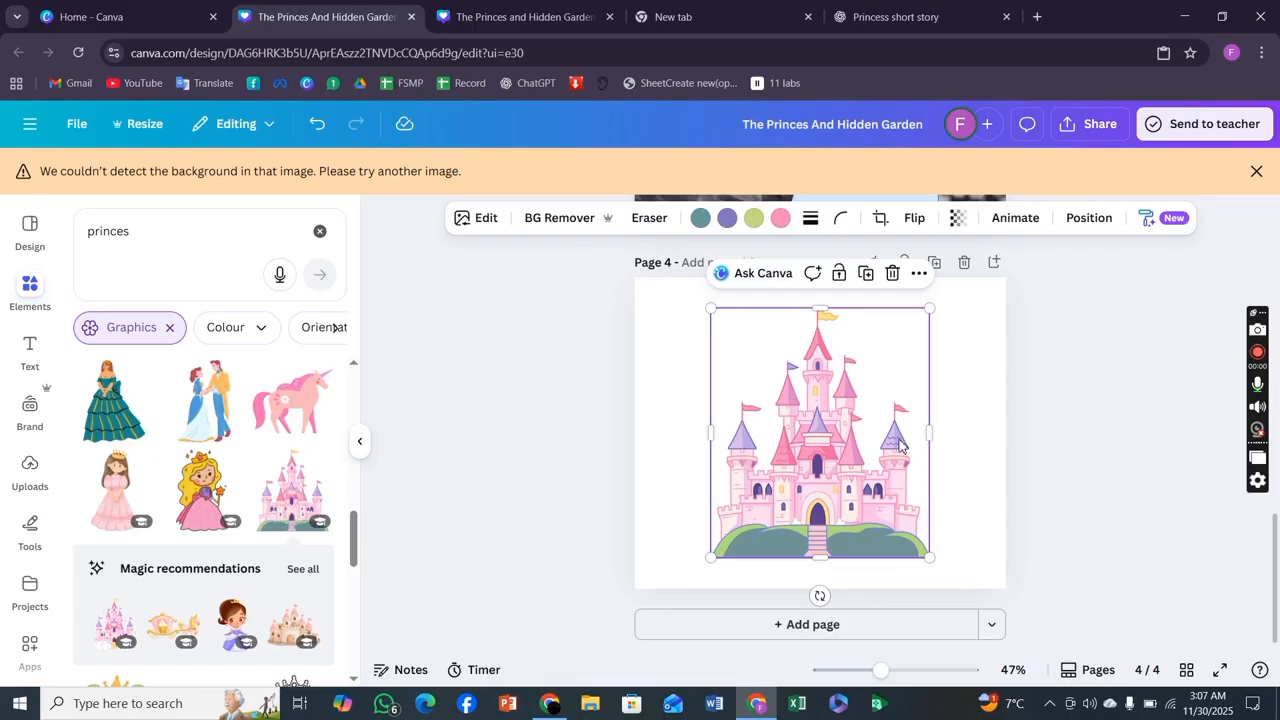
drag(837, 452, 813, 444)
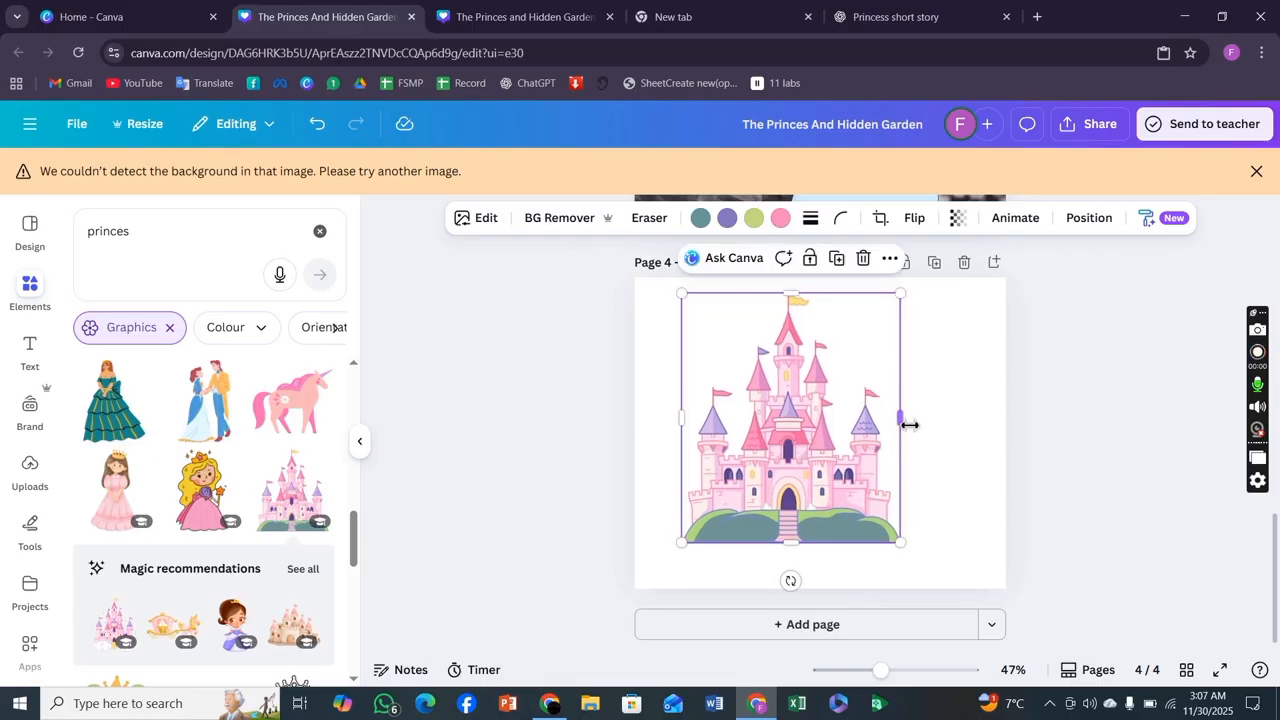
drag(905, 424, 814, 443)
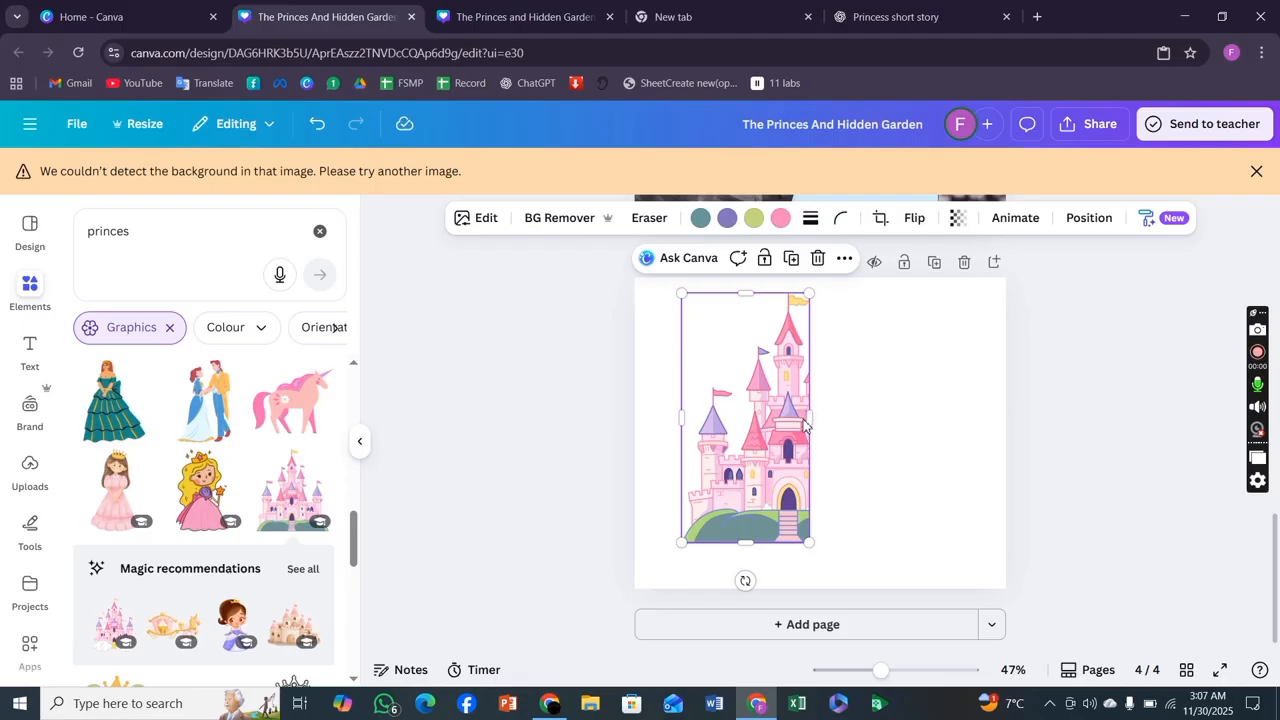
click(819, 259)
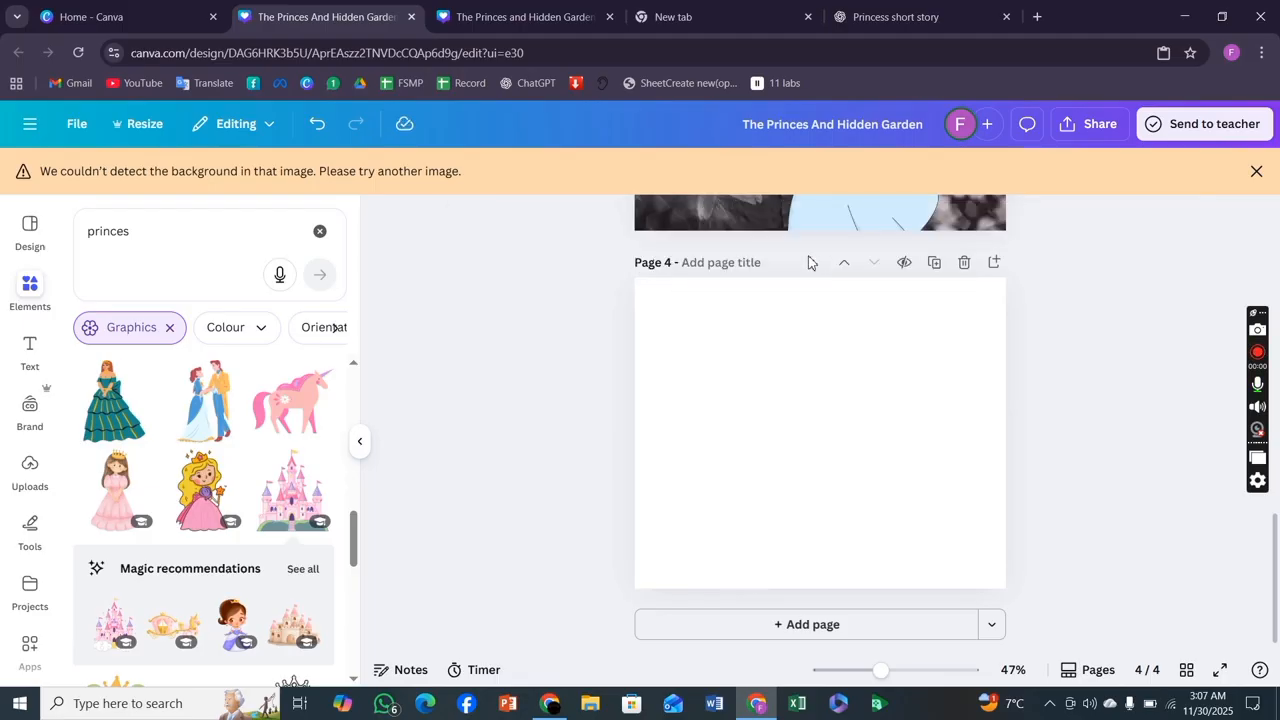
Clear the element search and add a circle frame from the Frames category to page 4.
click(320, 233)
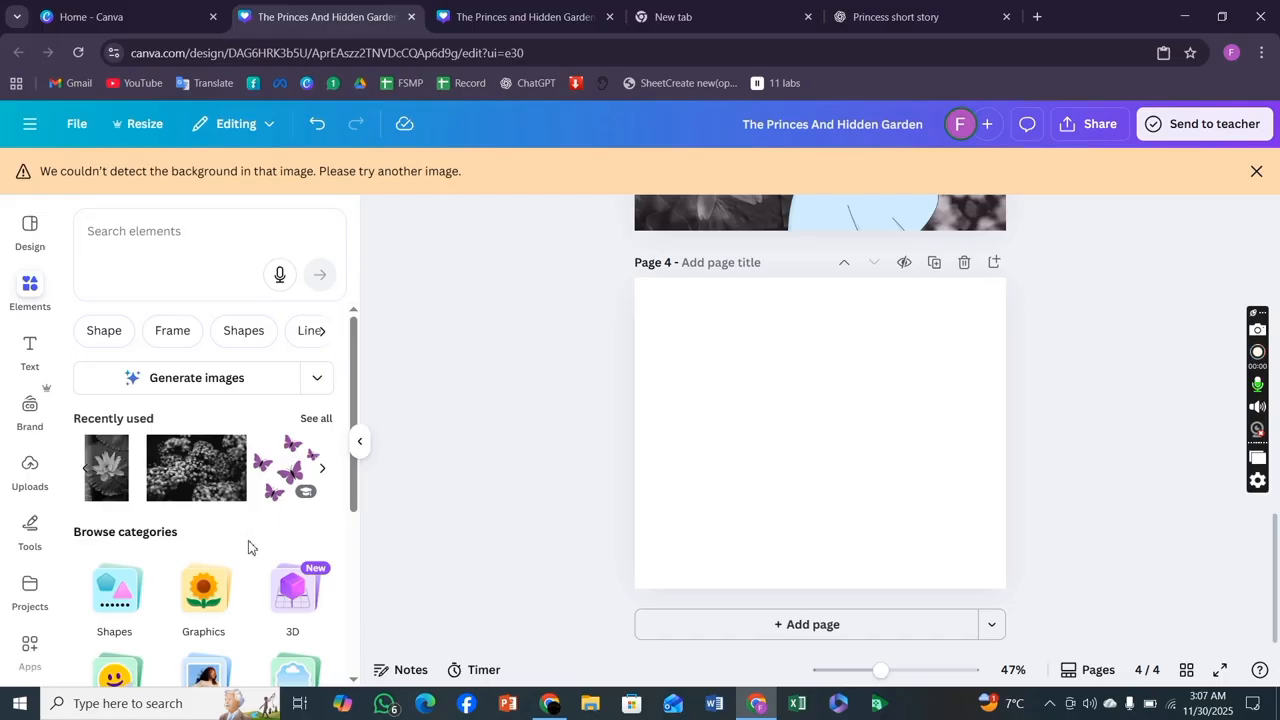
scroll(246, 546, down, 3)
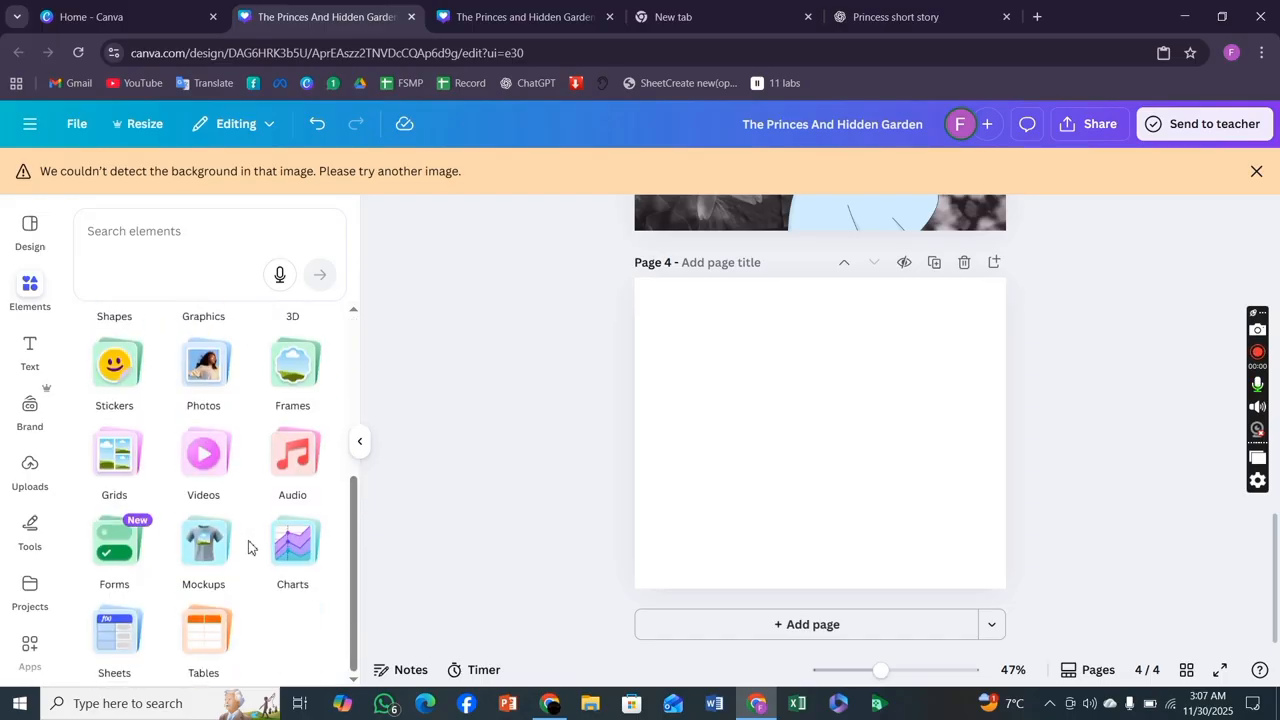
click(295, 365)
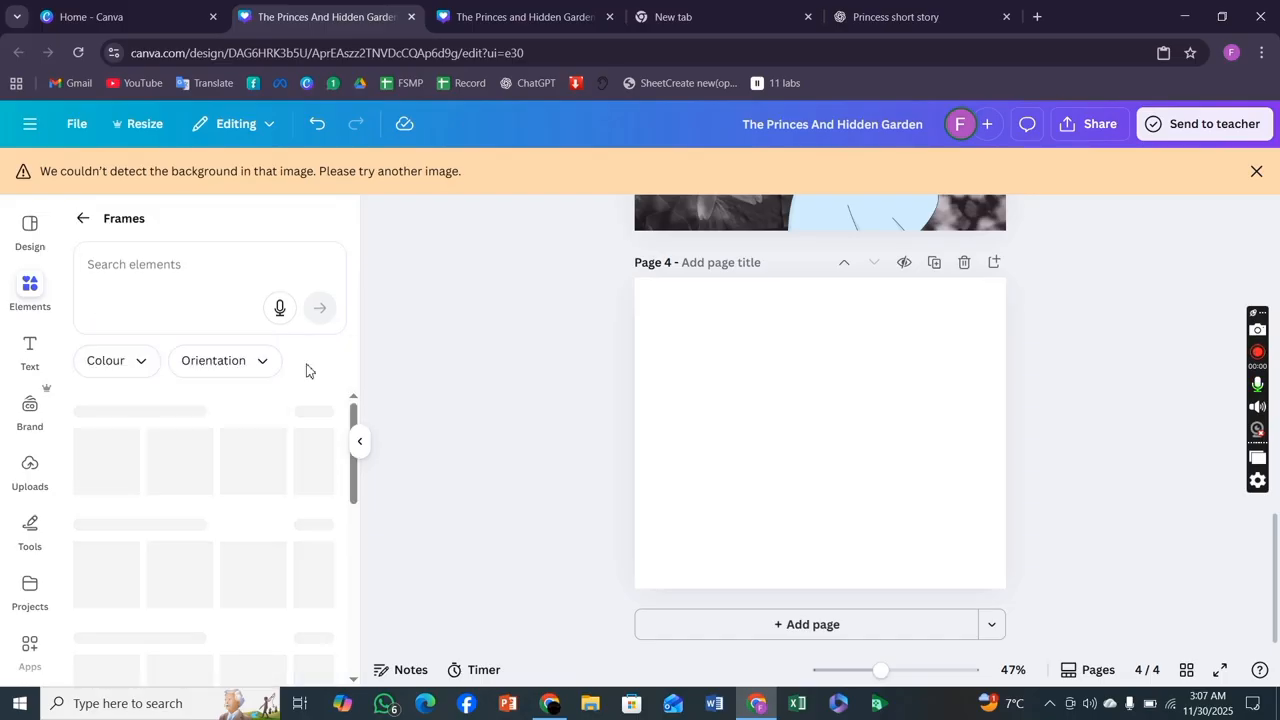
mouse_move(265, 483)
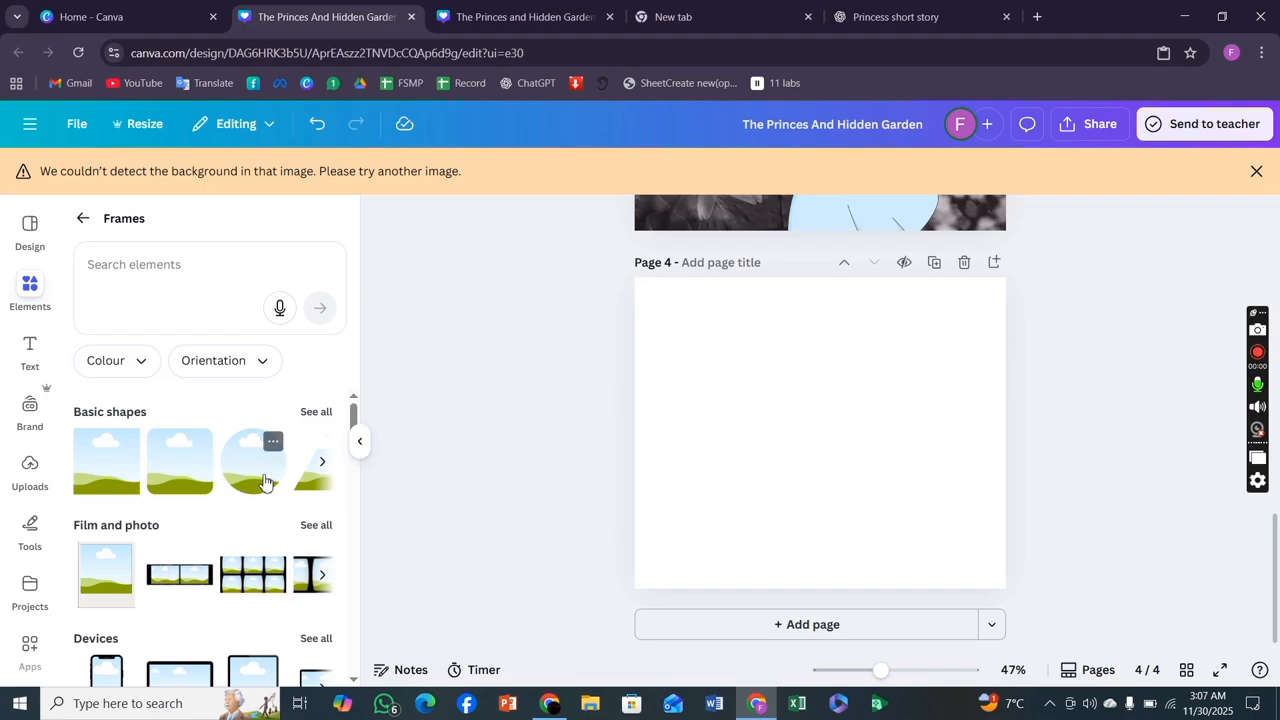
scroll(265, 482, up, 1)
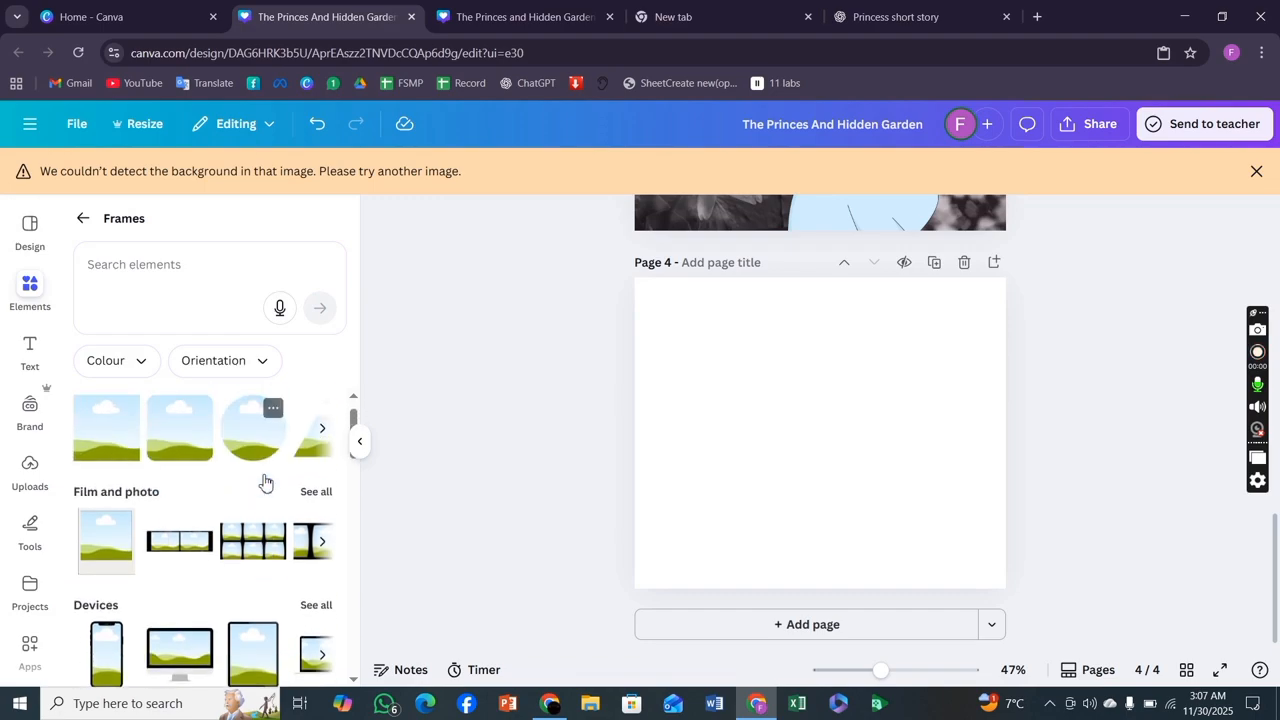
click(260, 436)
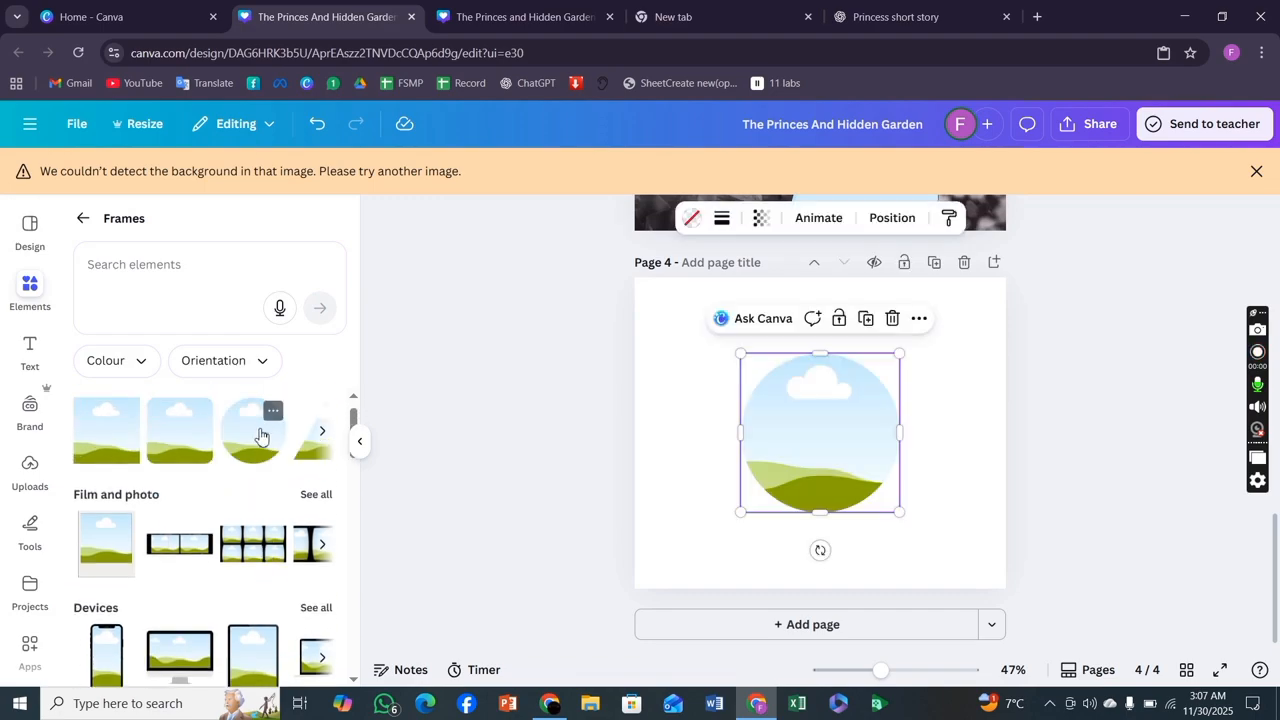
Place the pink castle graphic from recently used elements into the circle frame on page 4.
click(83, 218)
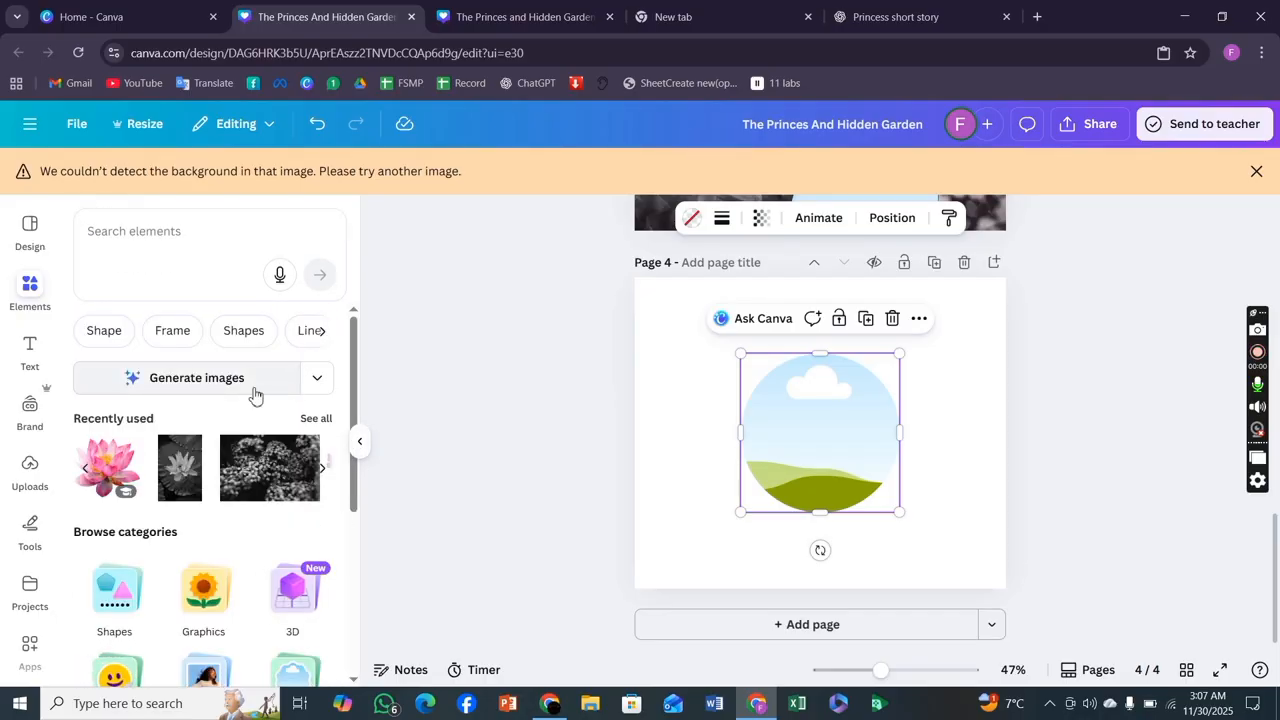
scroll(286, 478, down, 2)
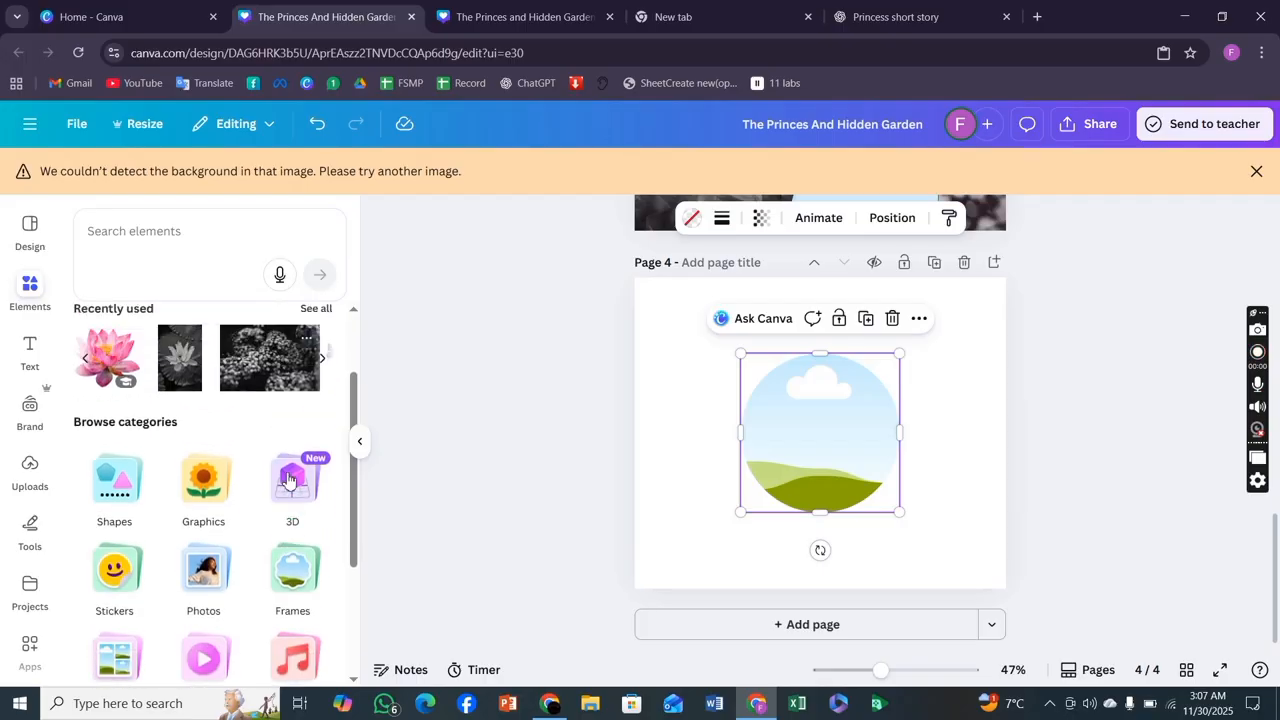
scroll(290, 460, up, 1)
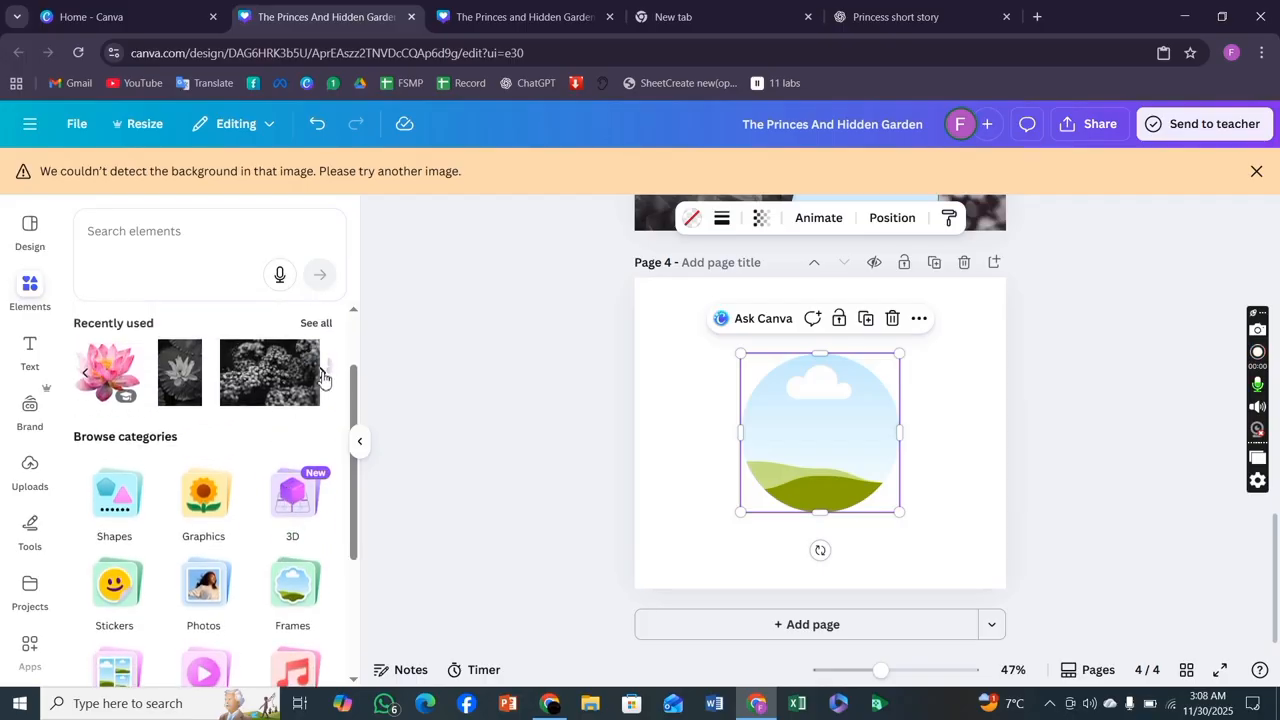
click(322, 375)
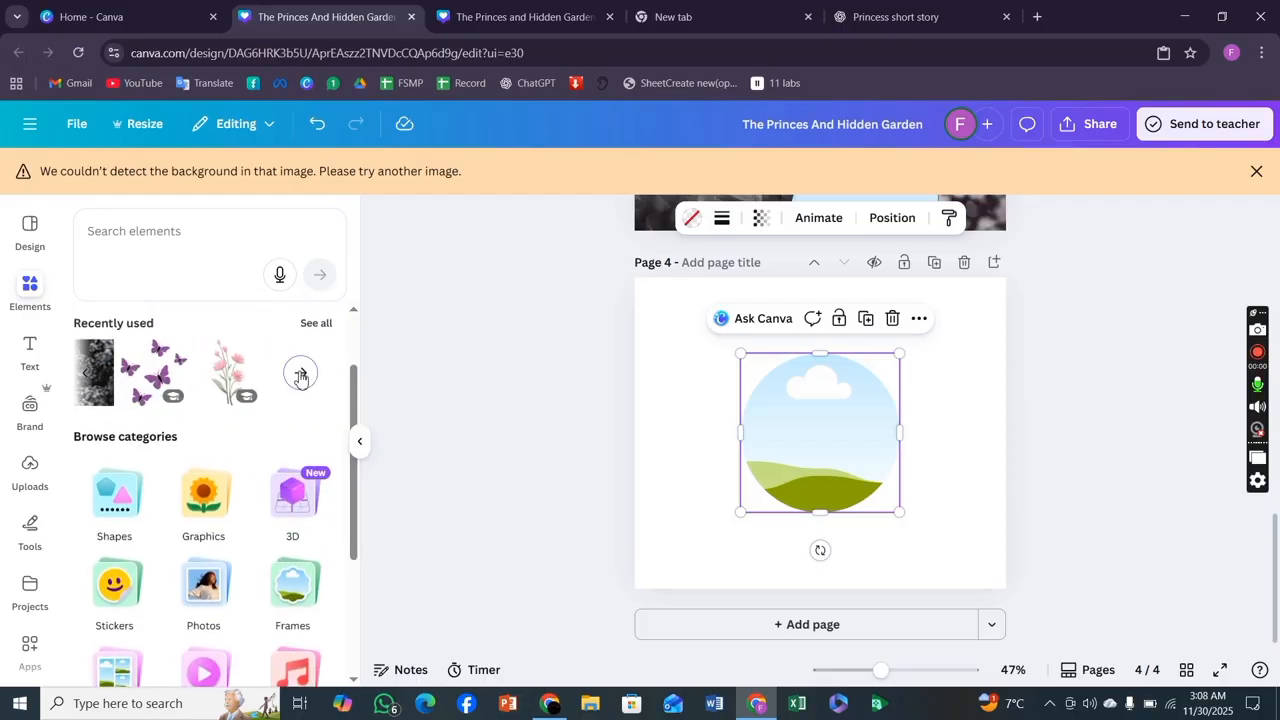
click(300, 375)
scroll(276, 505, down, 3)
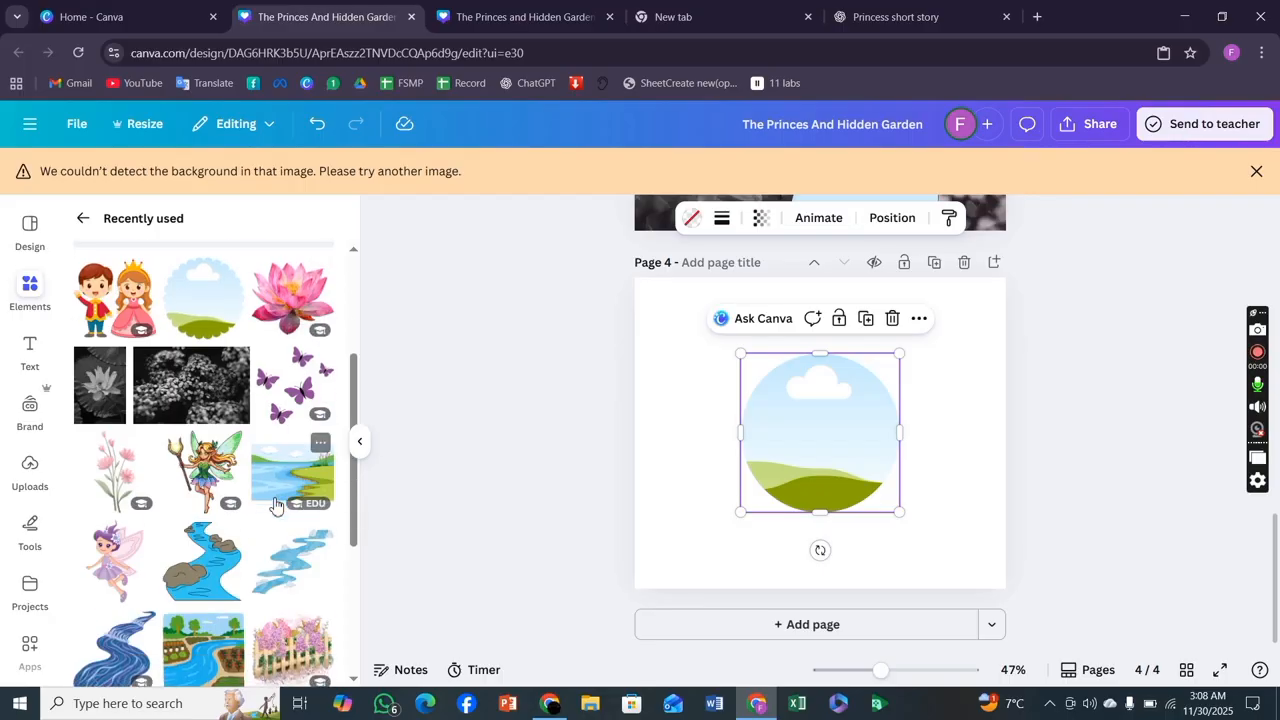
scroll(276, 505, up, 3)
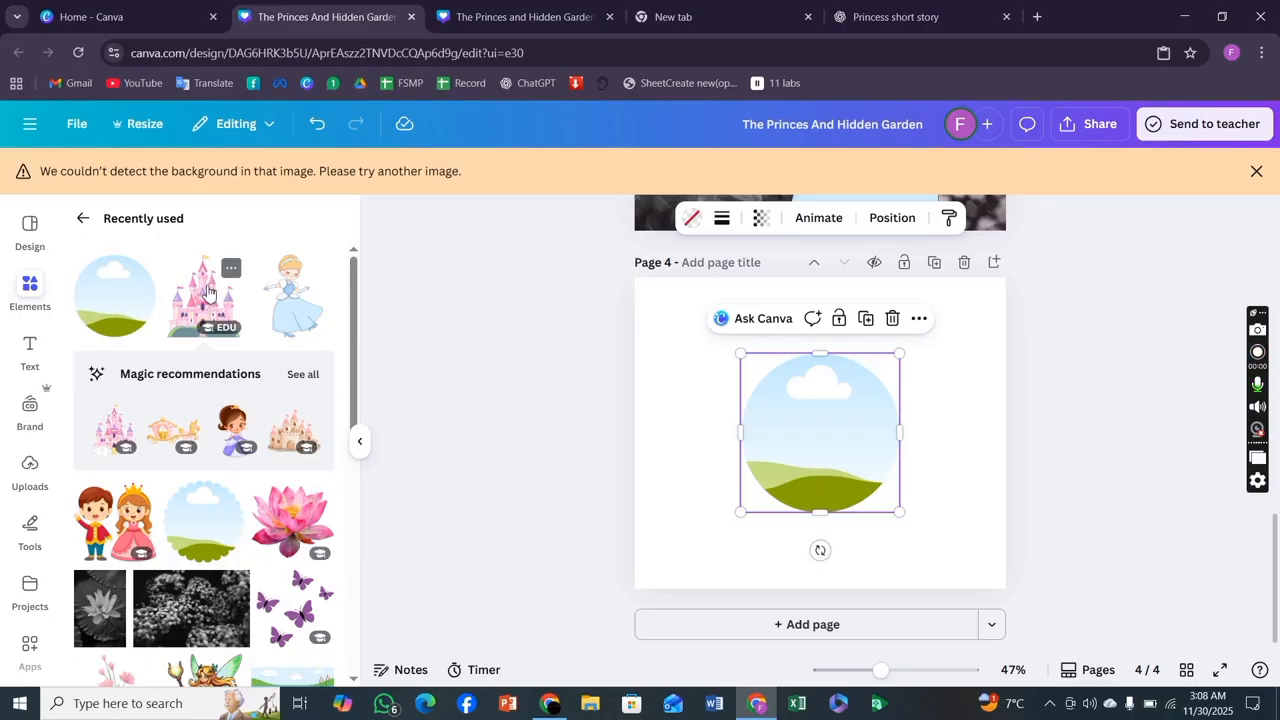
drag(208, 292, 800, 420)
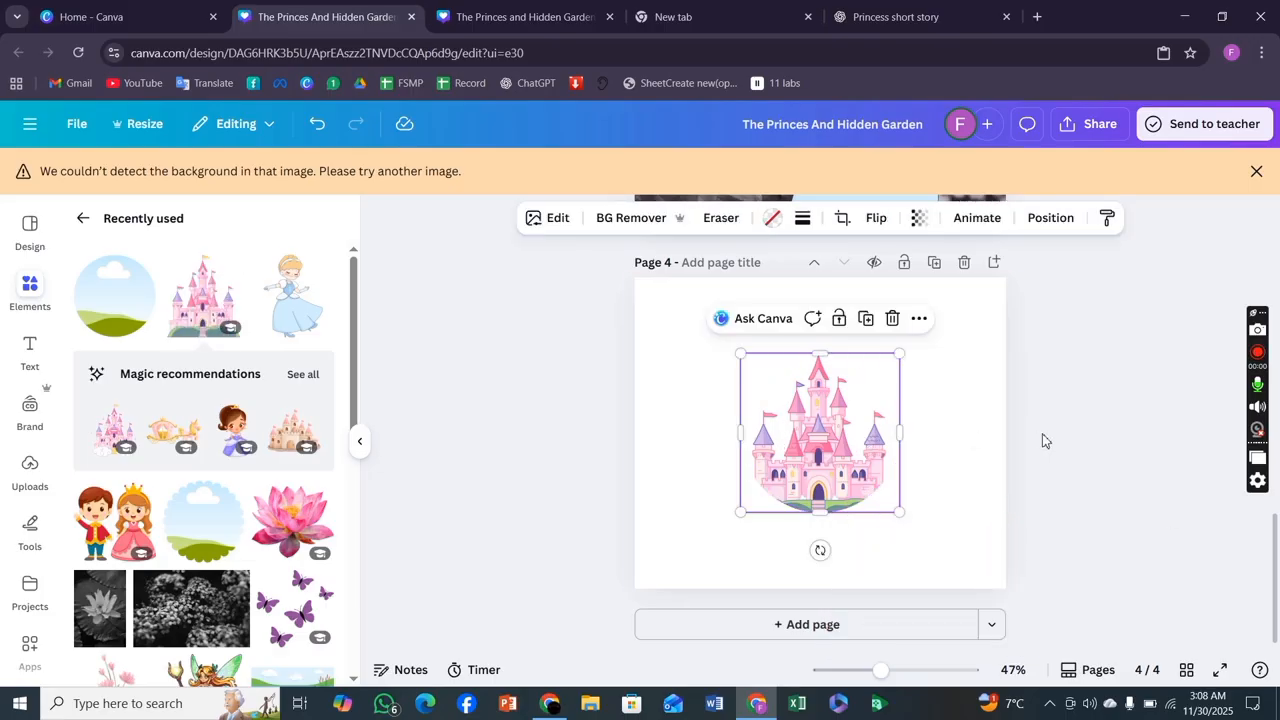
Enlarge the castle frame slightly from its top-left corner, then deselect it.
click(1043, 441)
click(833, 440)
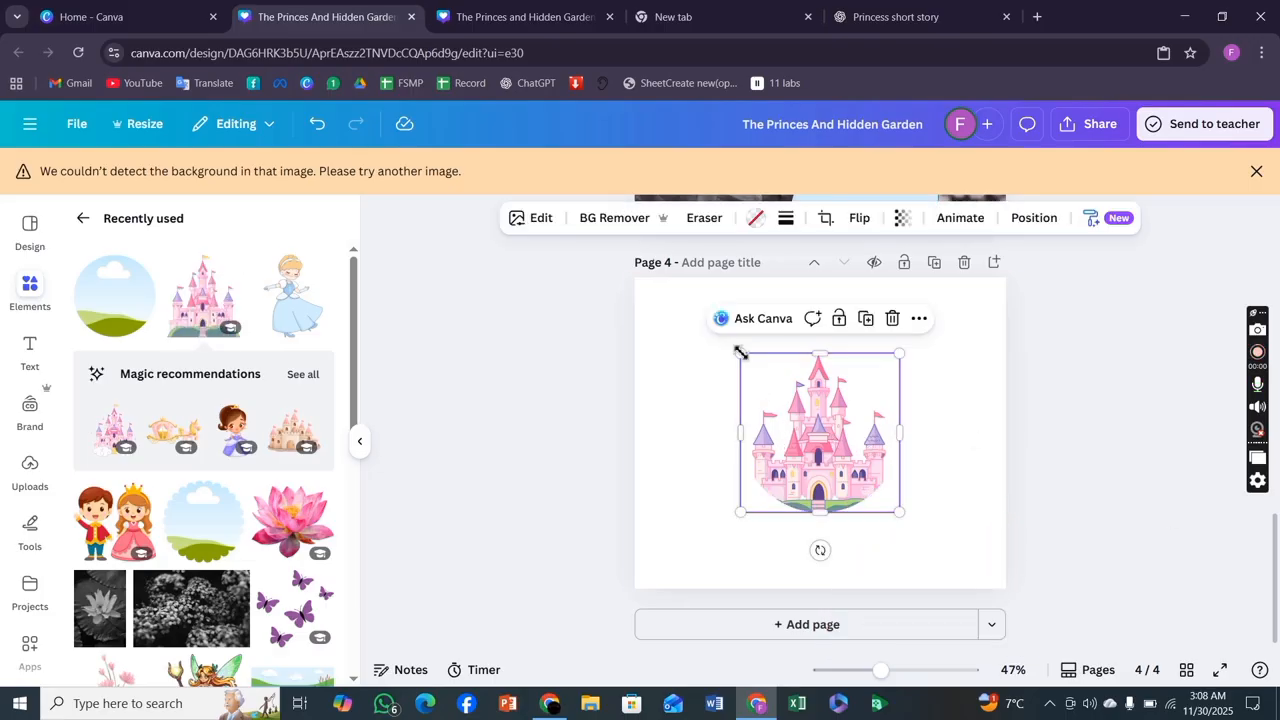
drag(740, 355, 716, 331)
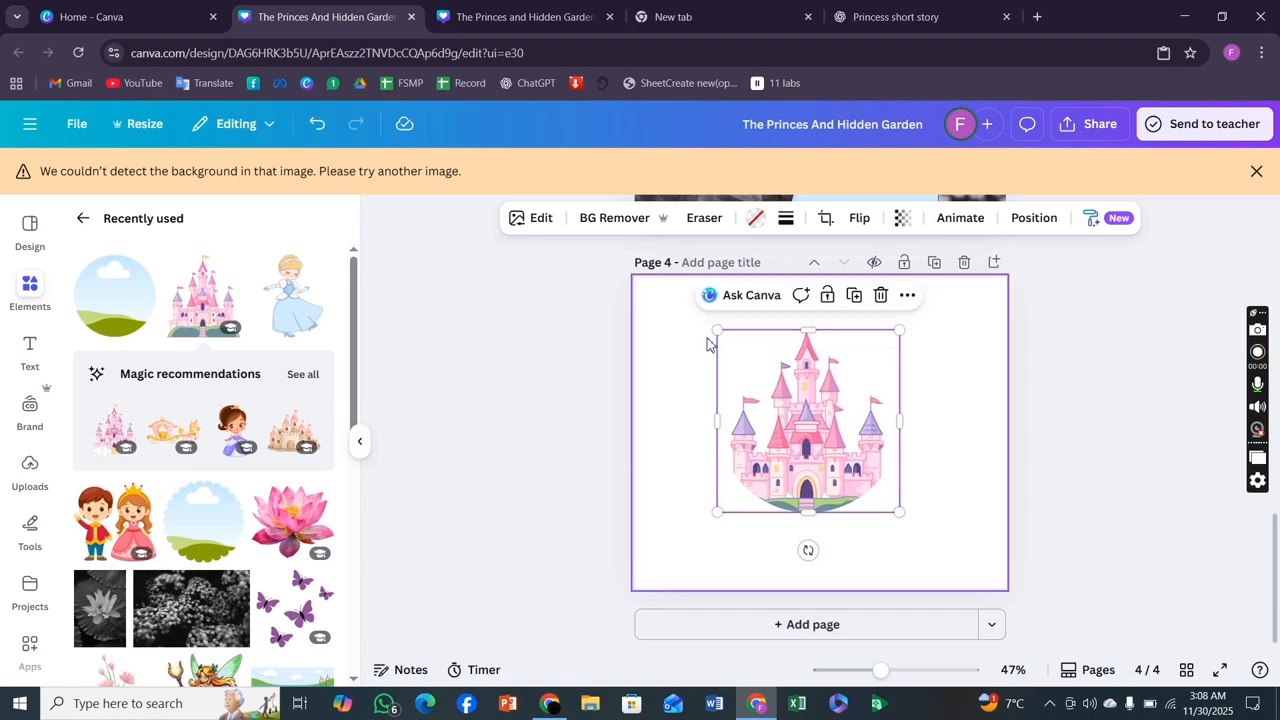
click(1087, 491)
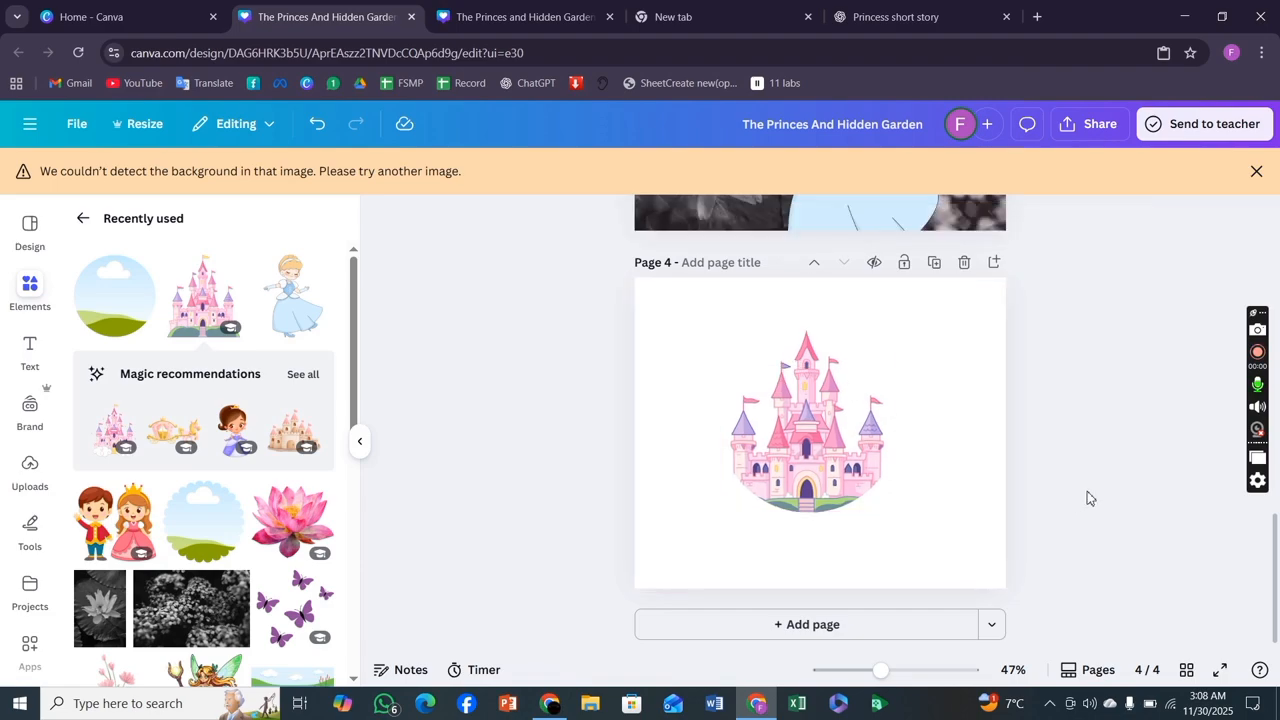
Scroll through all four pages to review the finished storybook.
scroll(990, 490, up, 5)
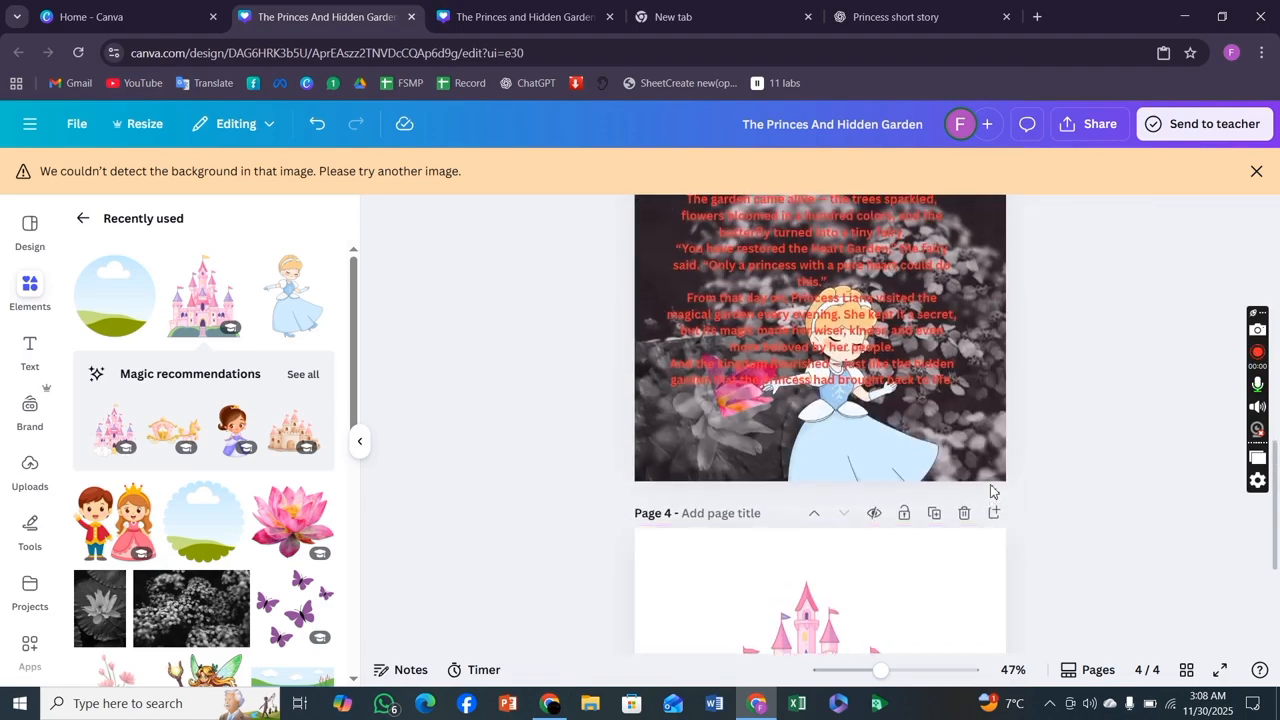
scroll(990, 484, up, 8)
scroll(990, 490, down, 8)
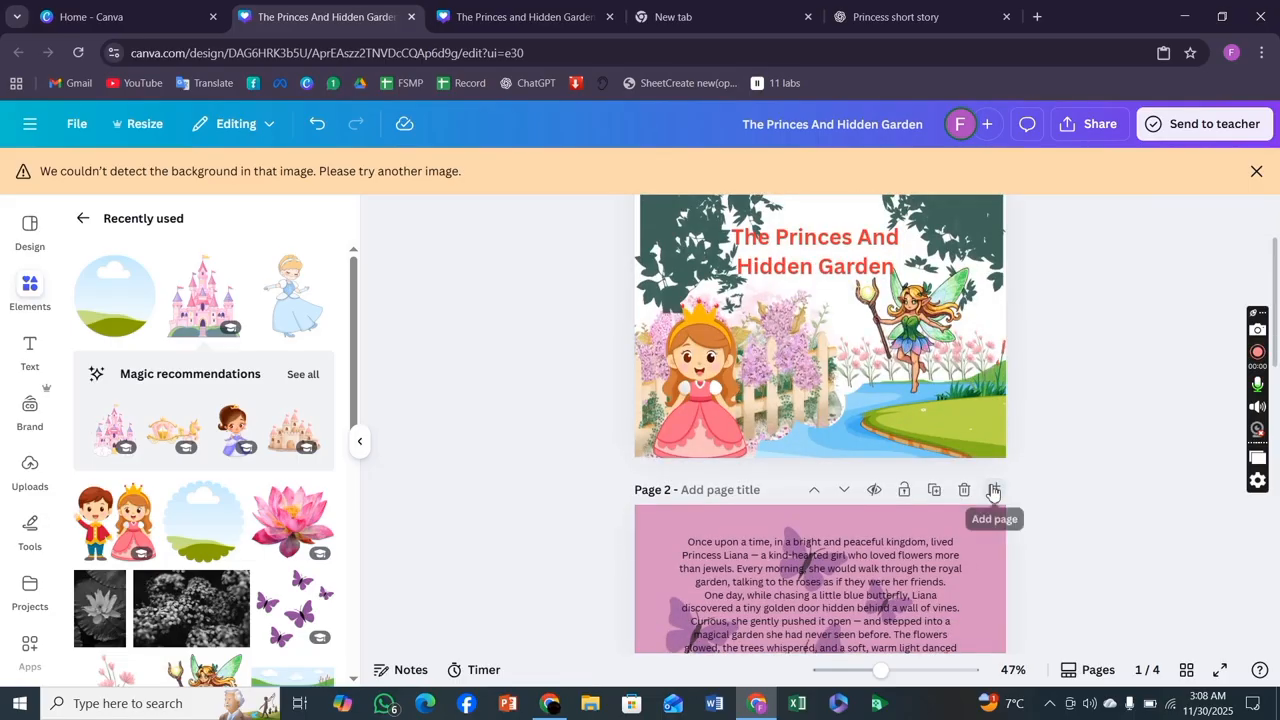
scroll(992, 490, down, 2)
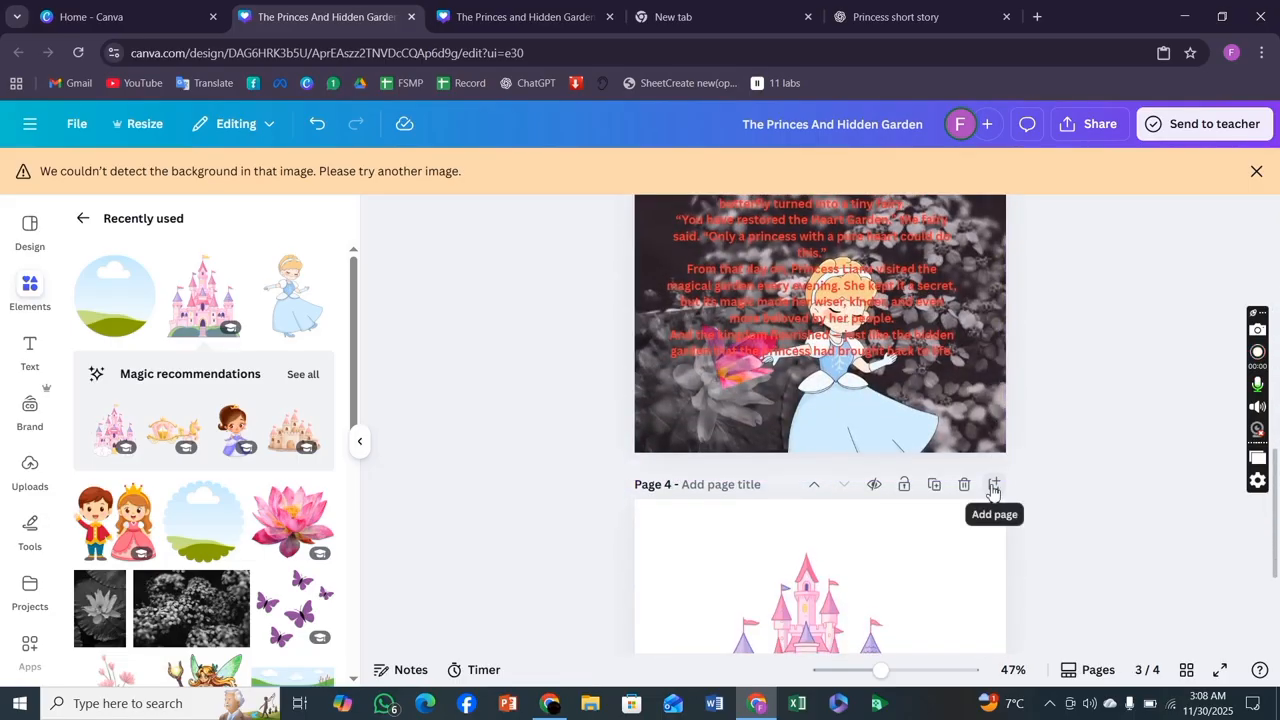
scroll(992, 490, down, 4)
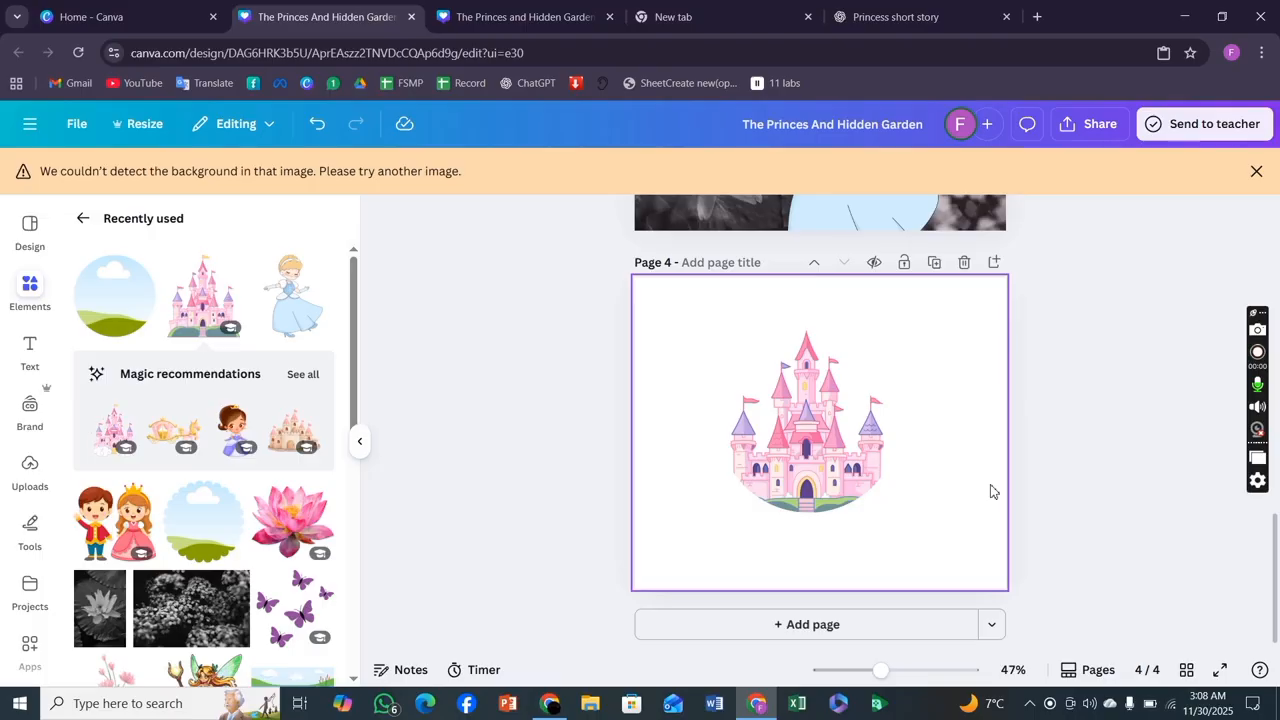
scroll(992, 491, up, 10)
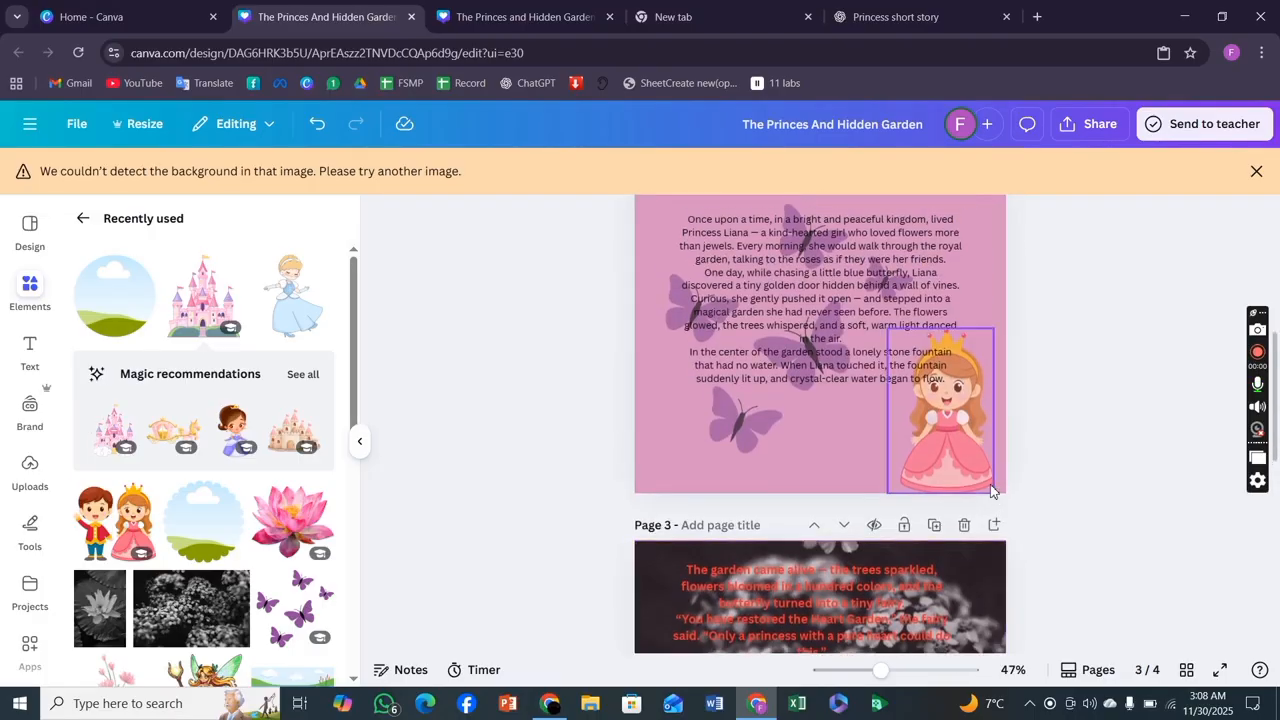
scroll(993, 491, down, 10)
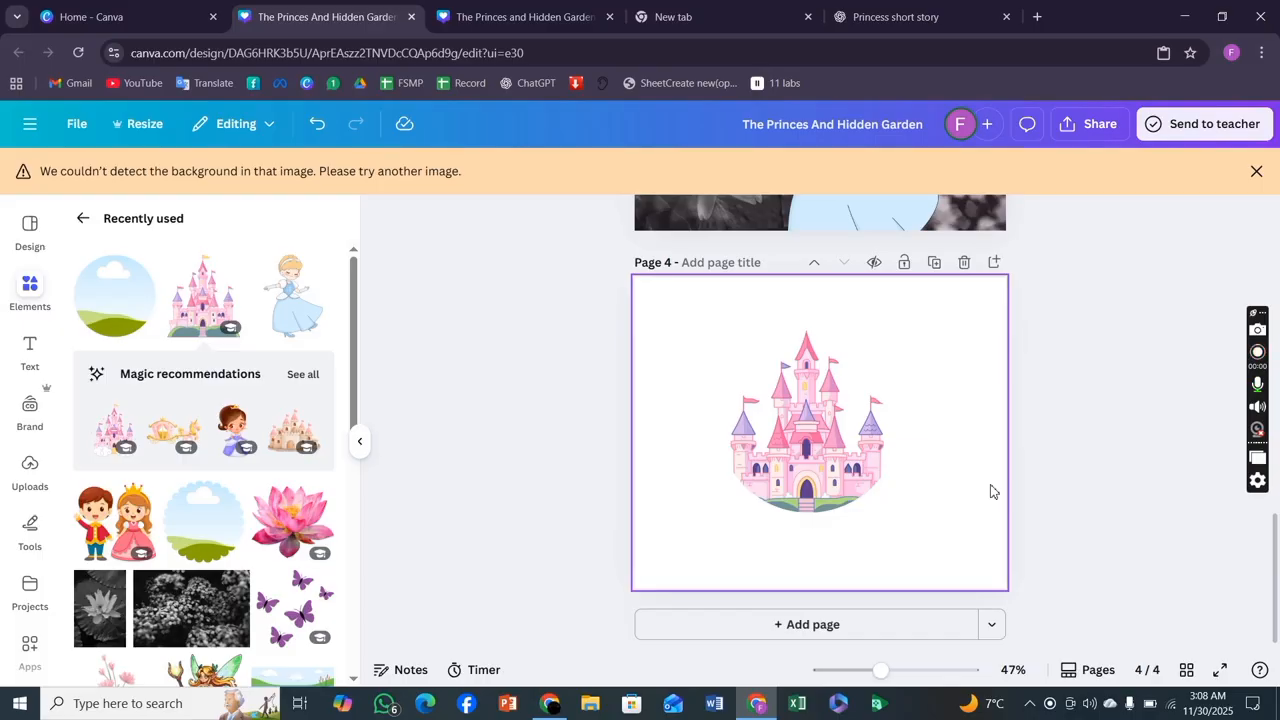
scroll(992, 490, up, 9)
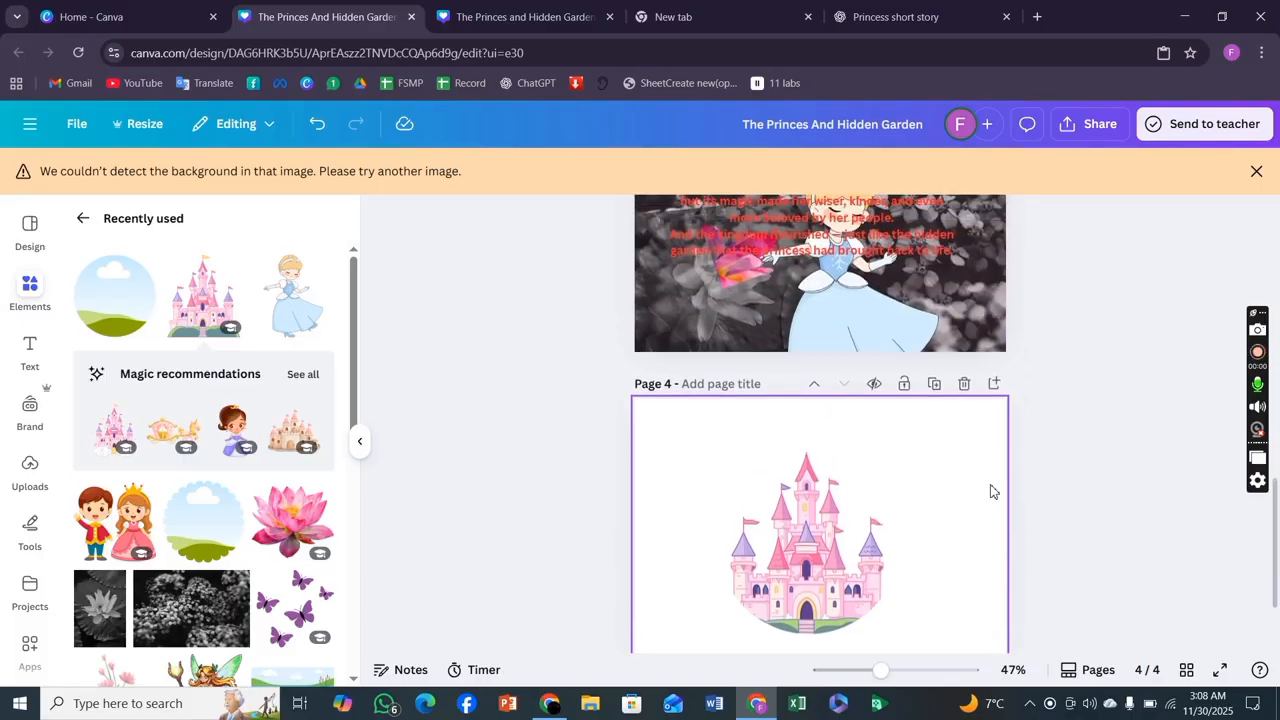
scroll(992, 490, down, 9)
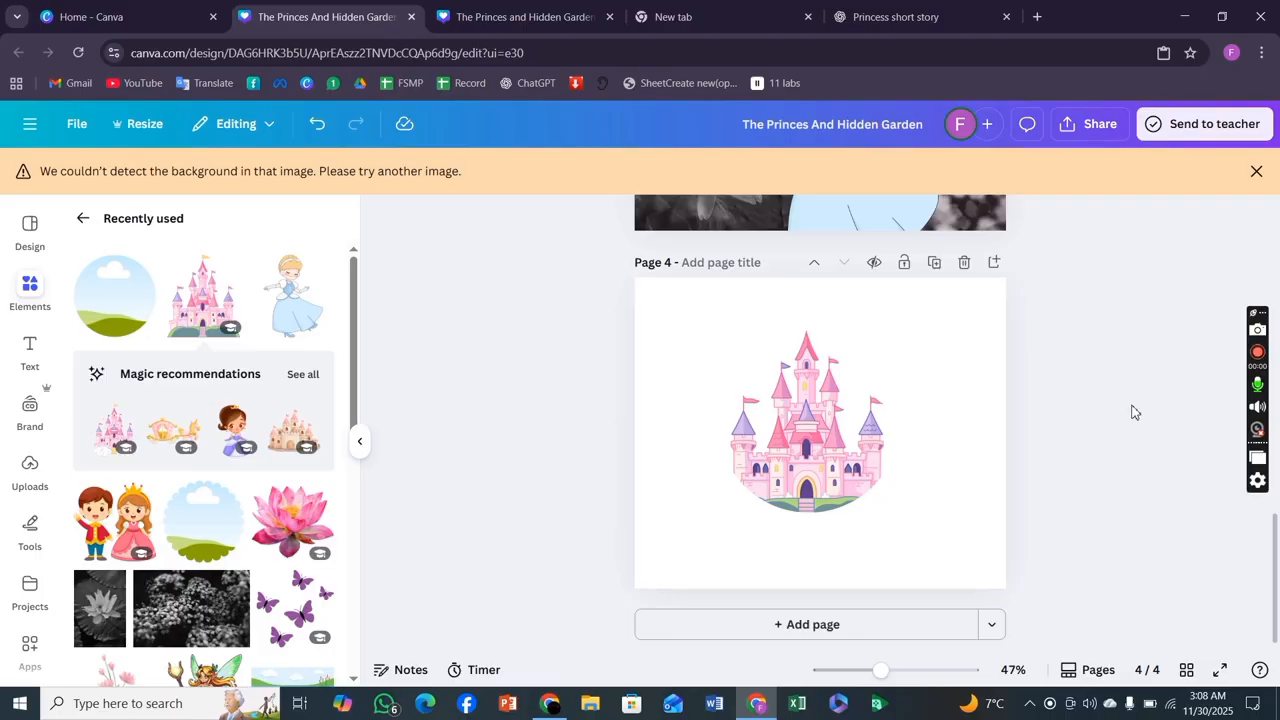
scroll(1131, 408, up, 10)
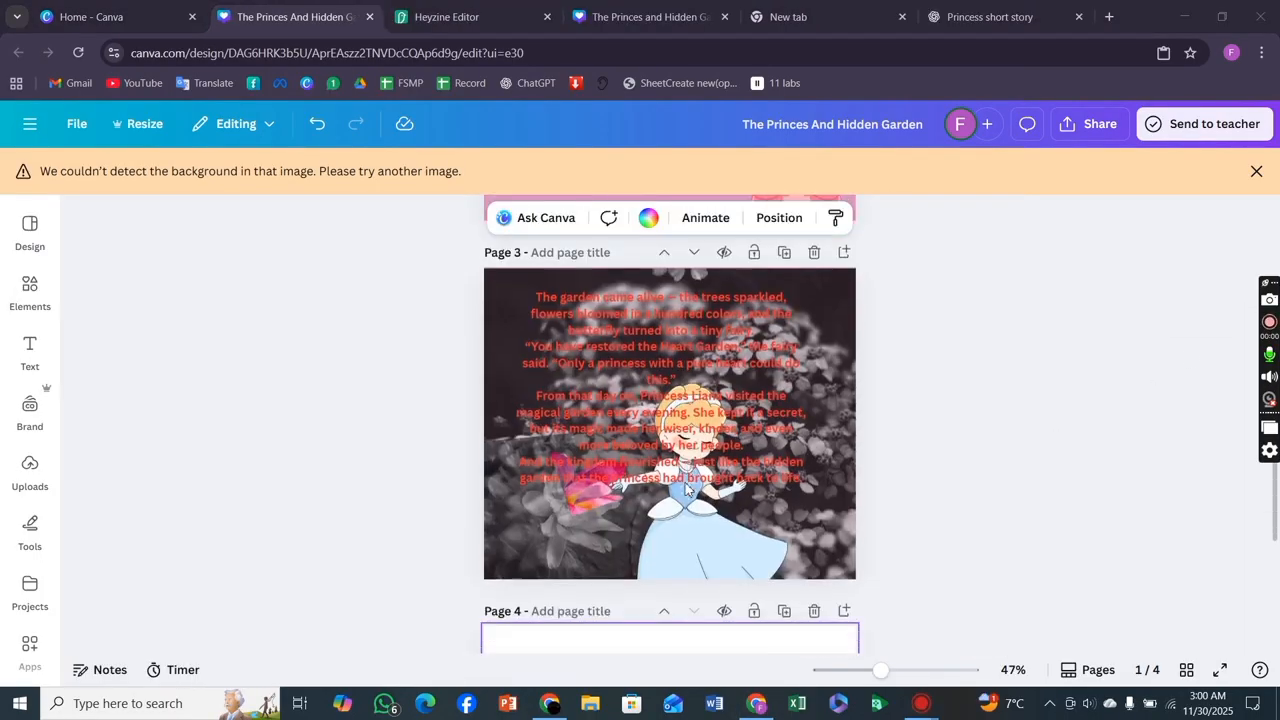
scroll(686, 489, down, 4)
scroll(686, 489, up, 10)
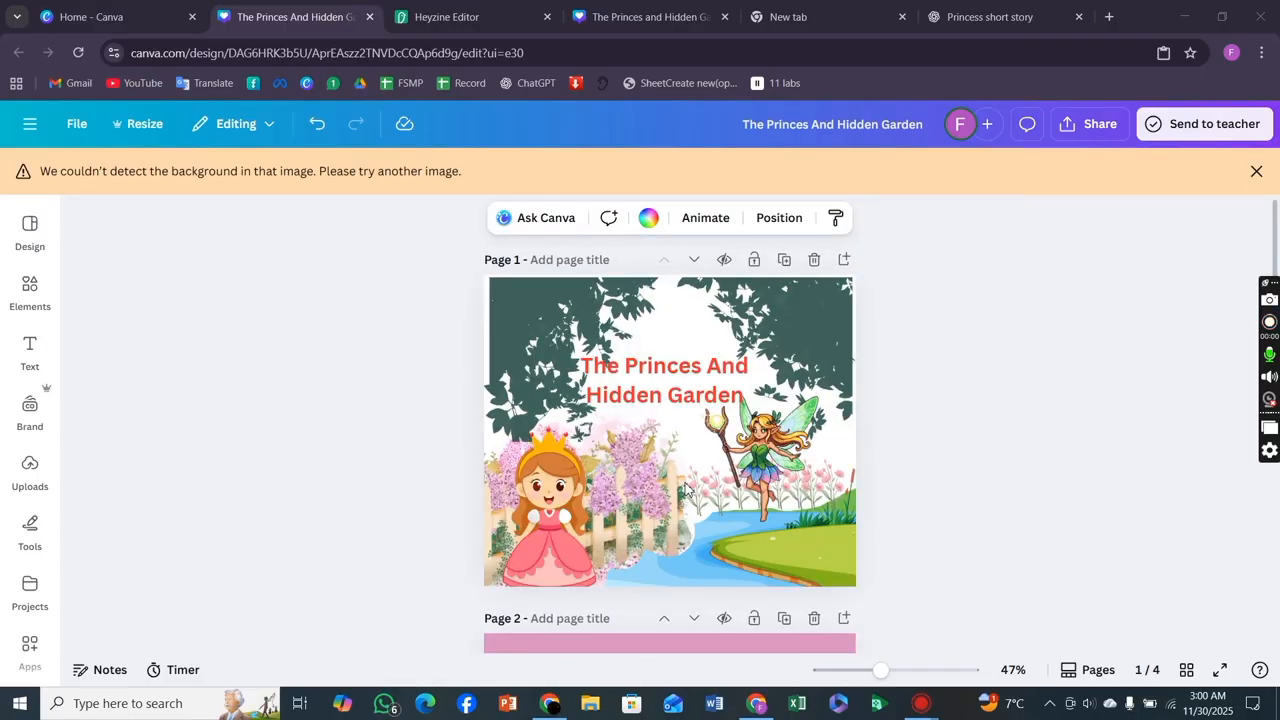
Save all 4 pages of the design to Heyzine Flipbooks through the share menu's more publishing options.
click(1092, 124)
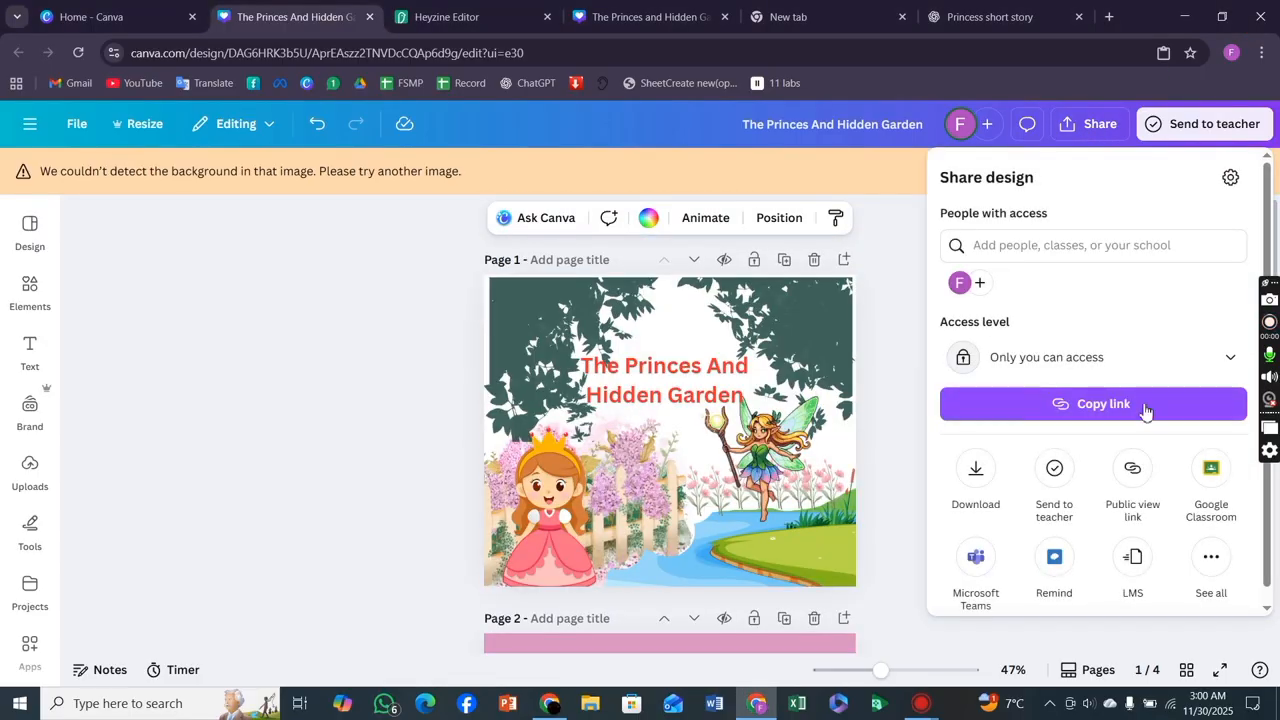
scroll(1146, 409, down, 1)
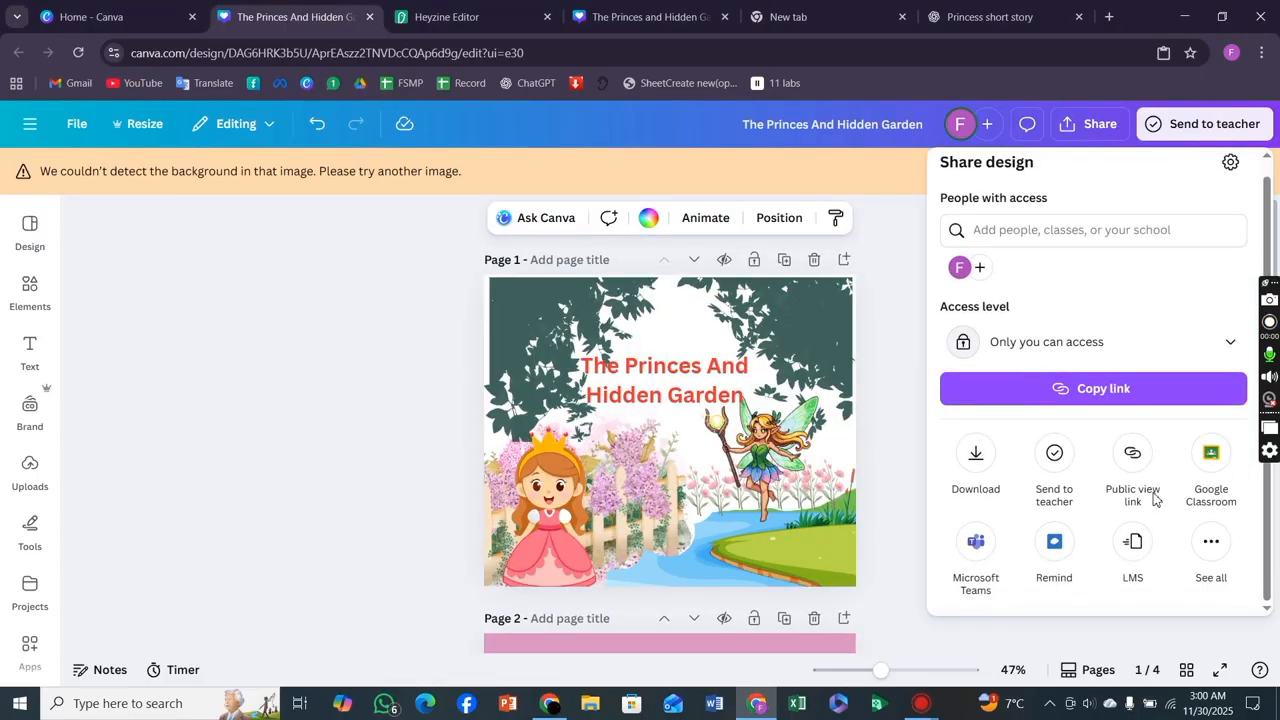
click(1219, 564)
scroll(1018, 407, down, 5)
scroll(1018, 407, down, 1)
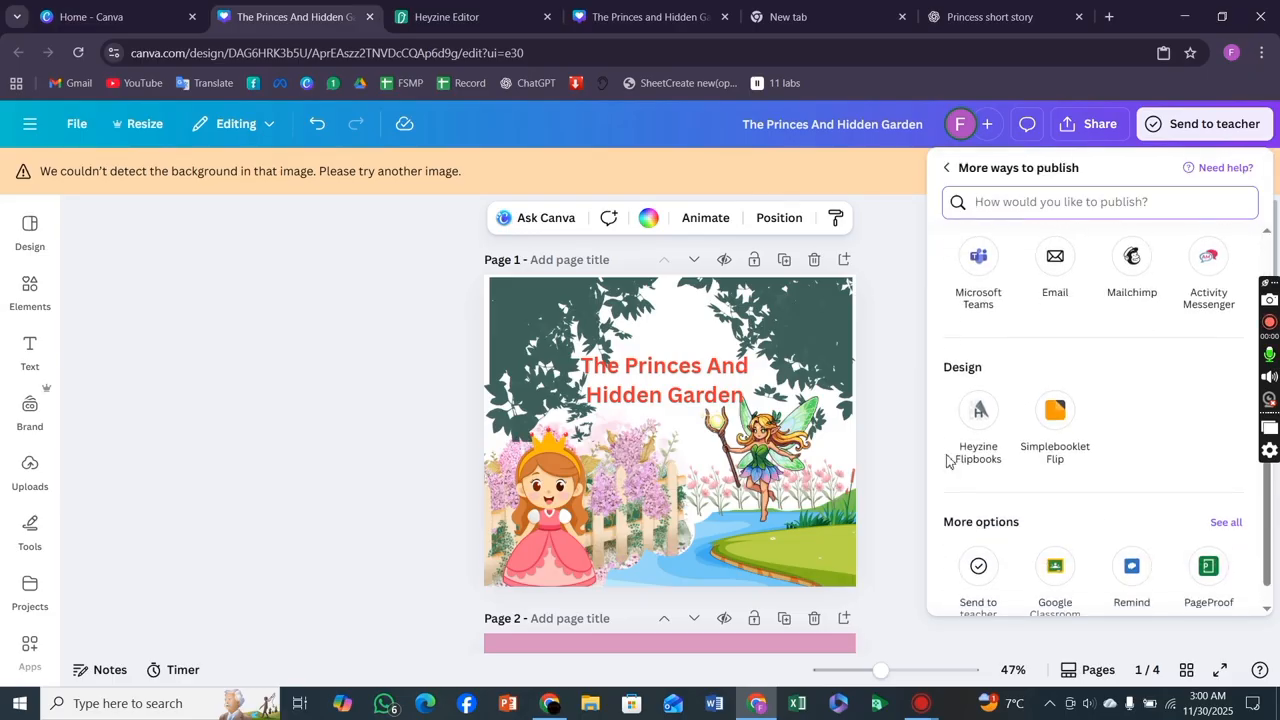
click(981, 418)
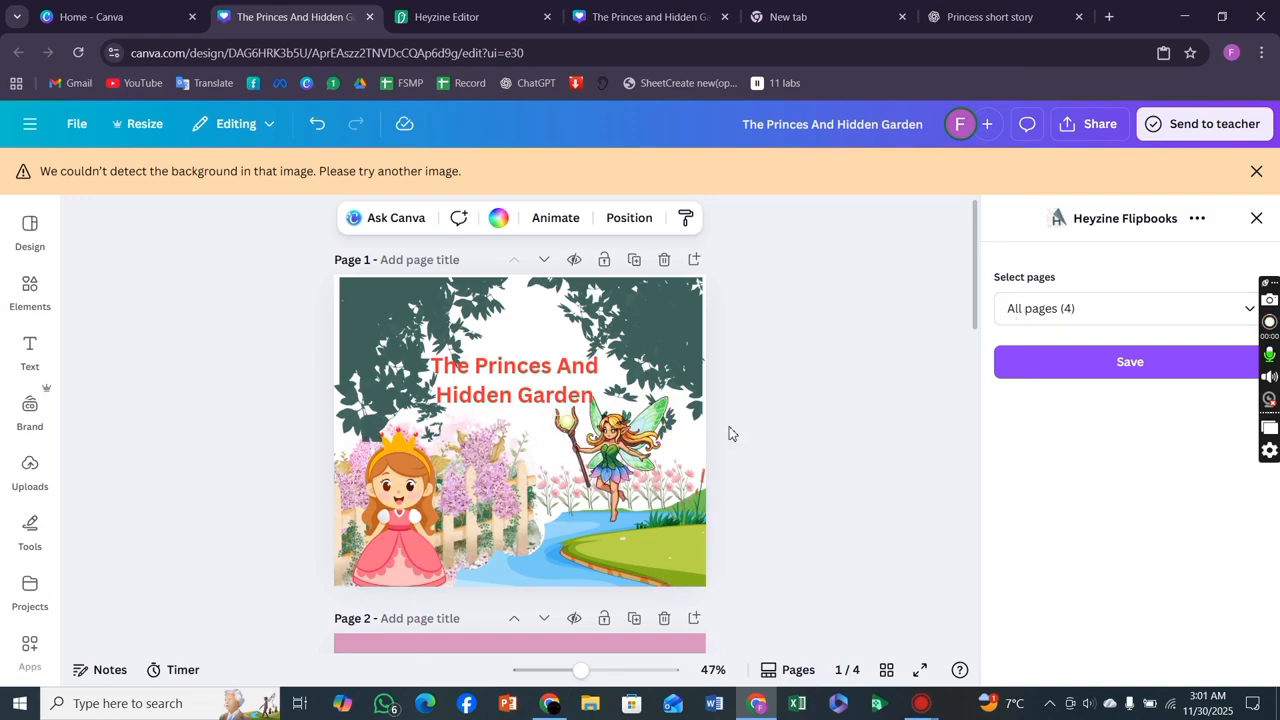
click(1098, 362)
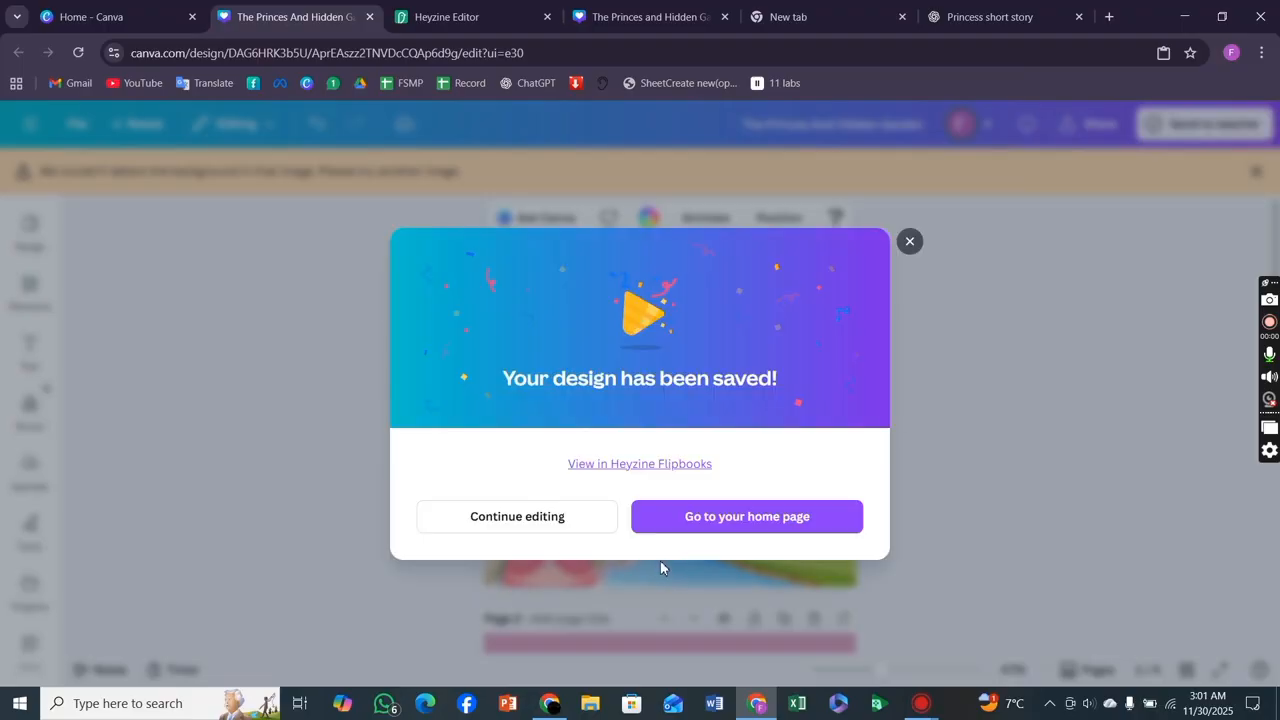
Open the saved design in Heyzine Flipbooks and close the welcome message.
click(612, 466)
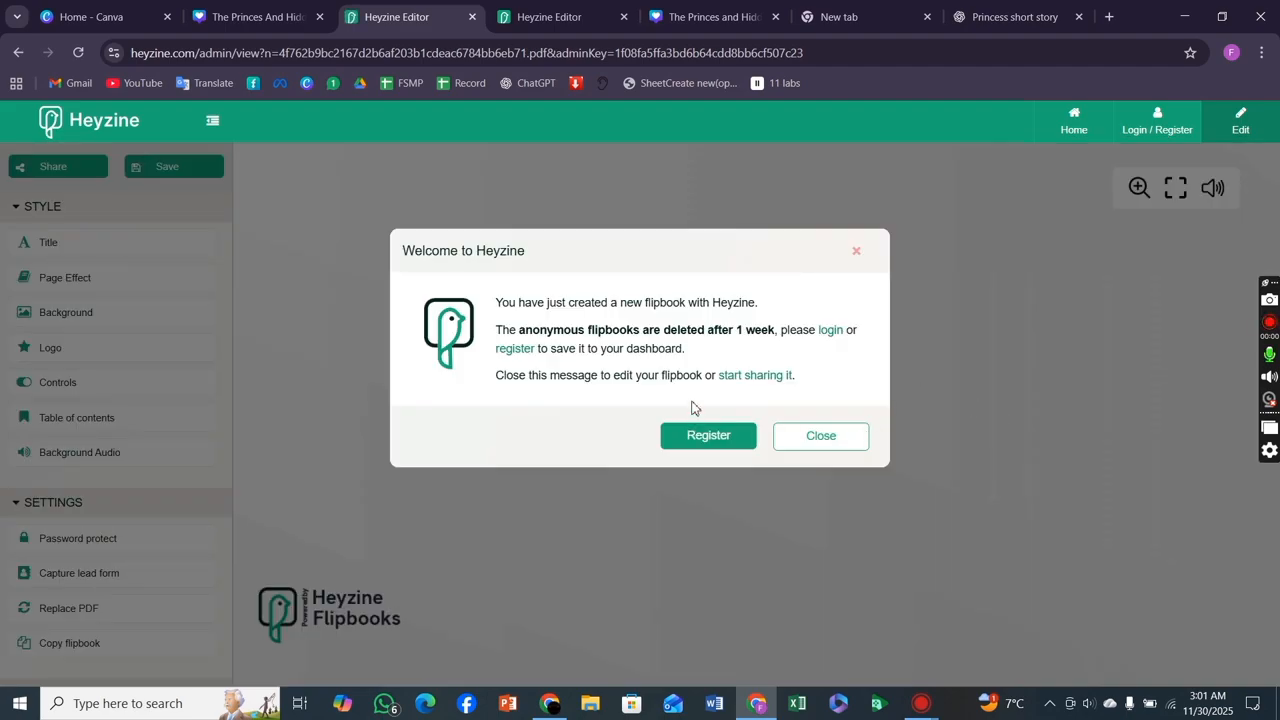
click(820, 440)
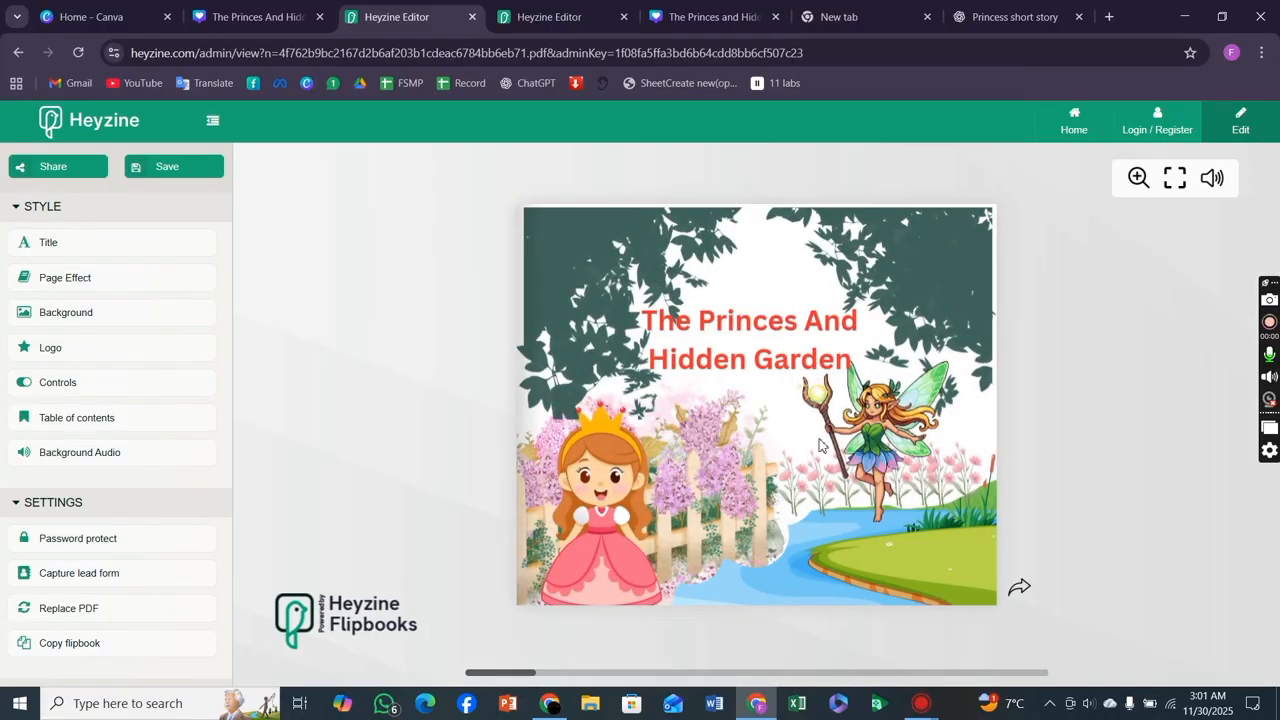
Flip forward and back through the flipbook's pages to review the storybook.
click(1019, 591)
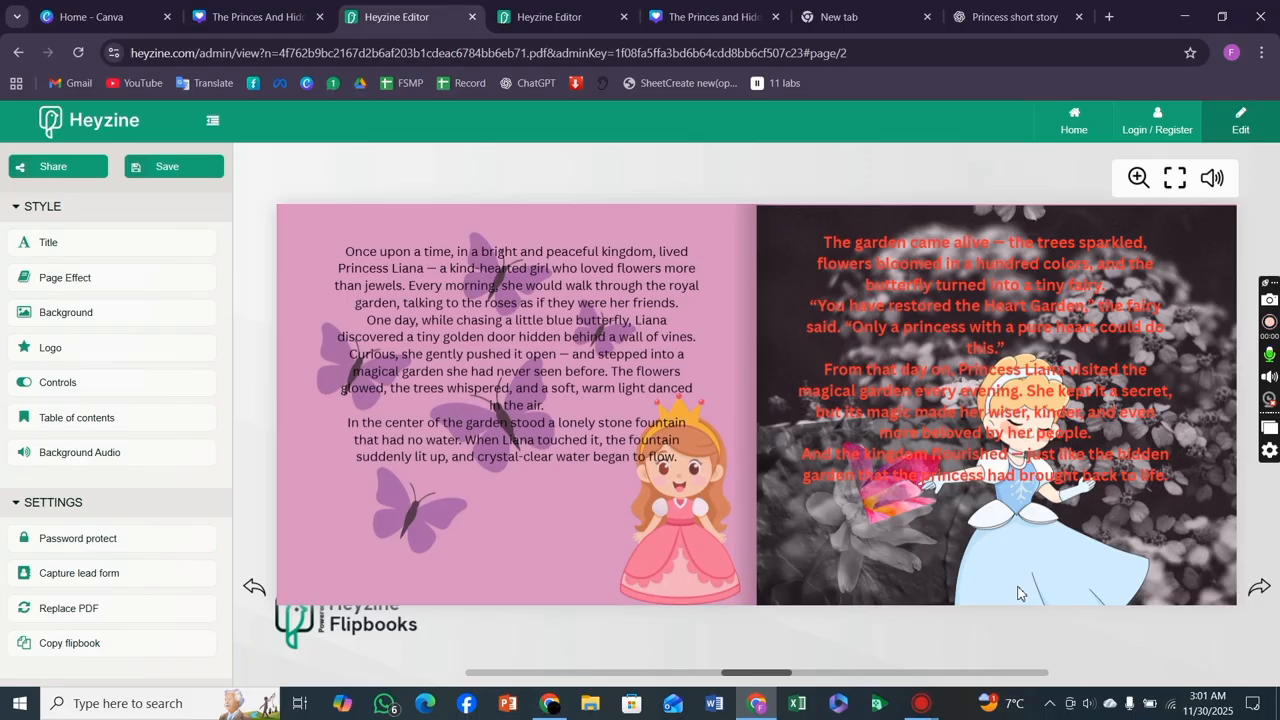
click(1259, 591)
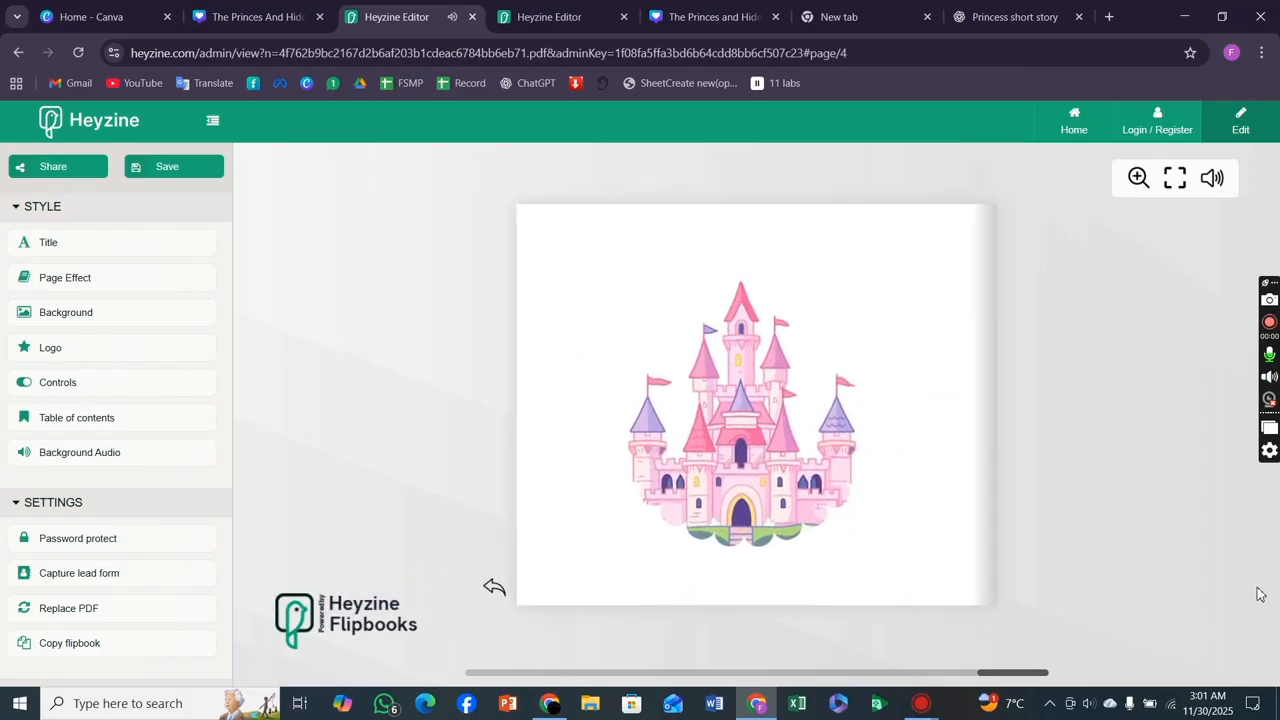
click(496, 591)
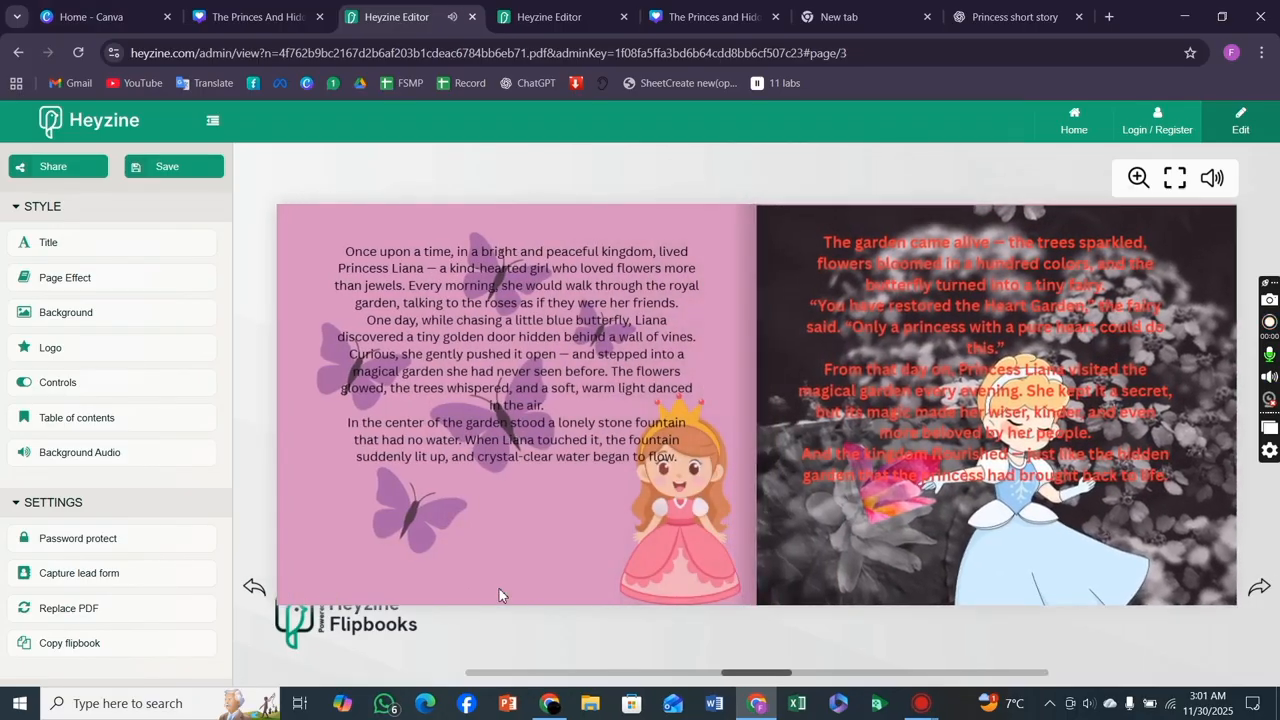
click(254, 590)
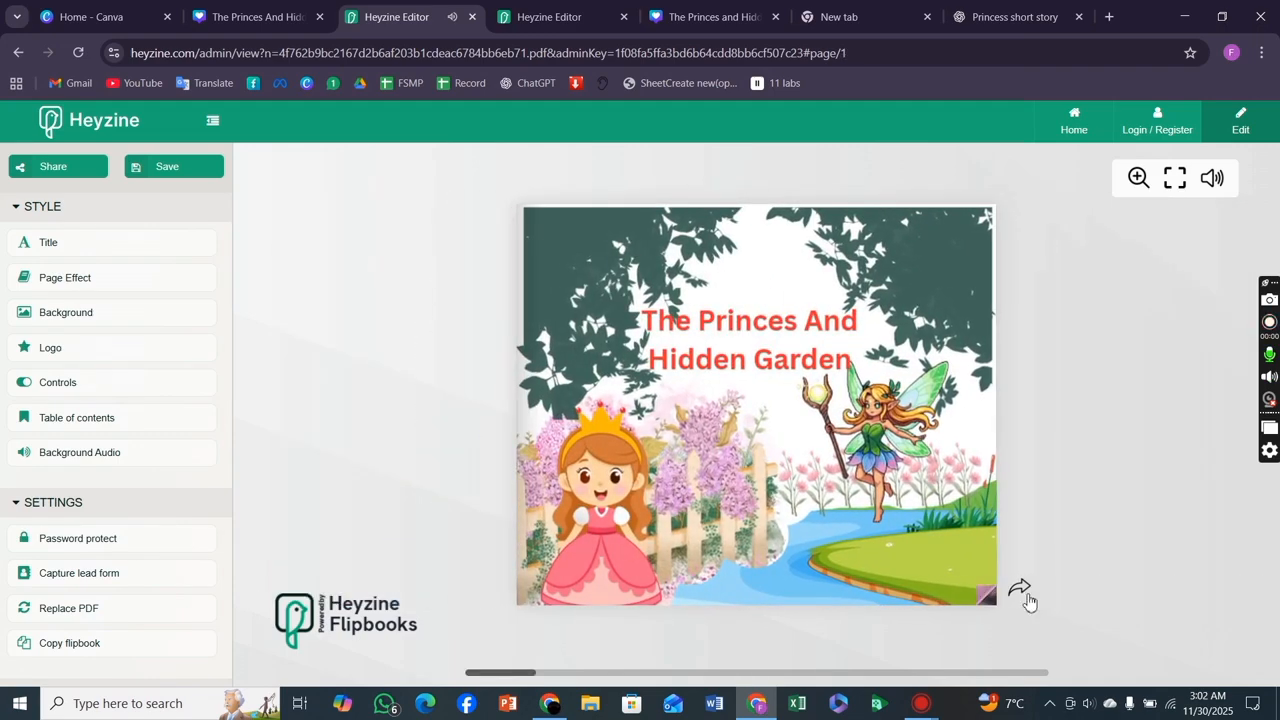
click(1022, 592)
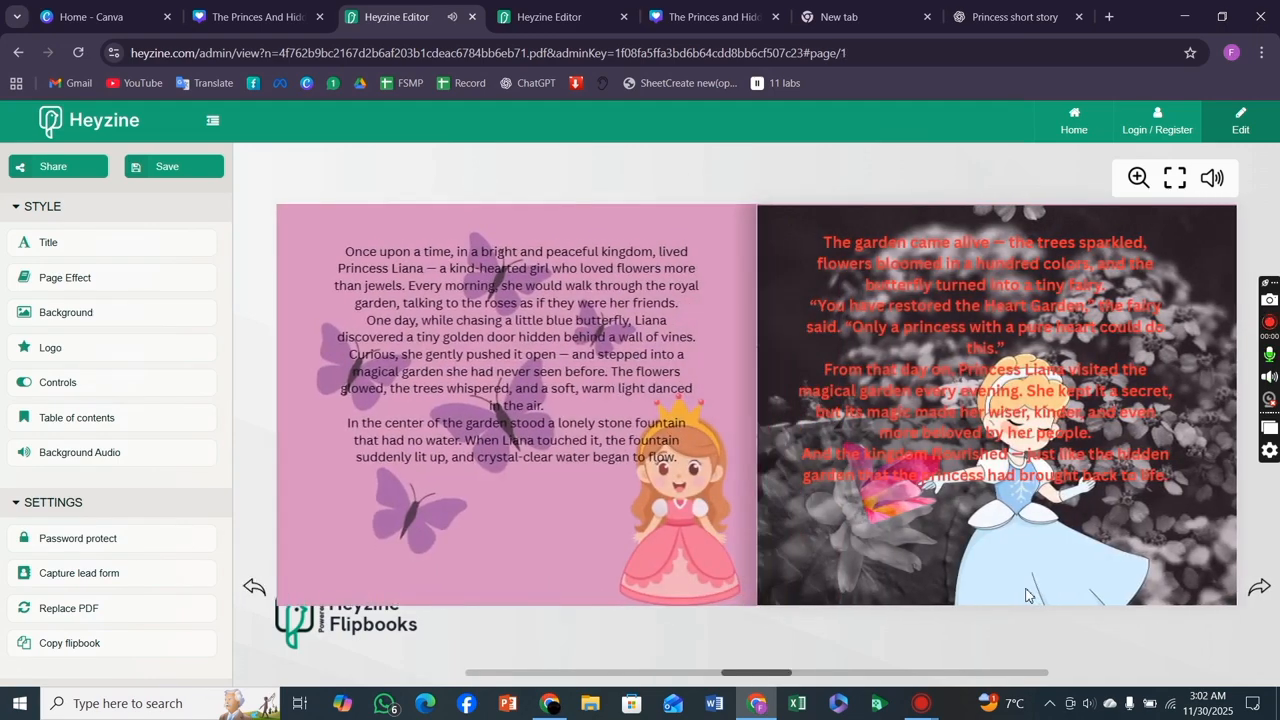
click(1266, 589)
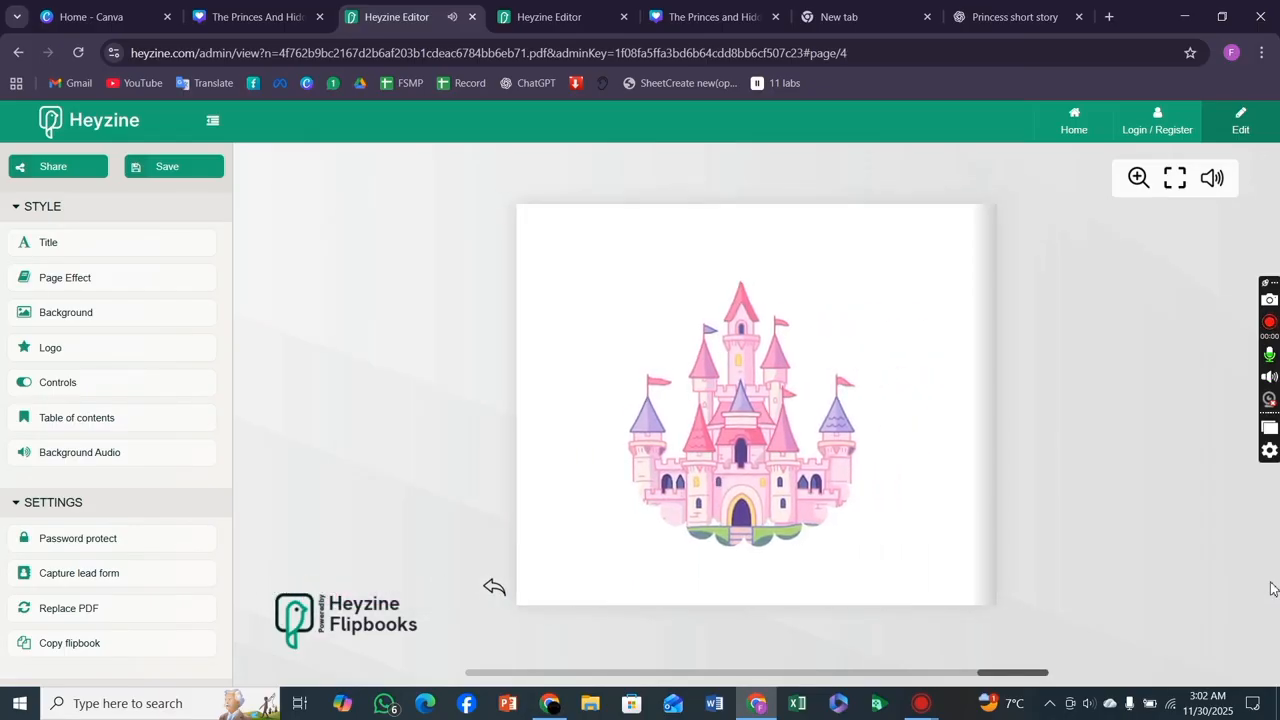